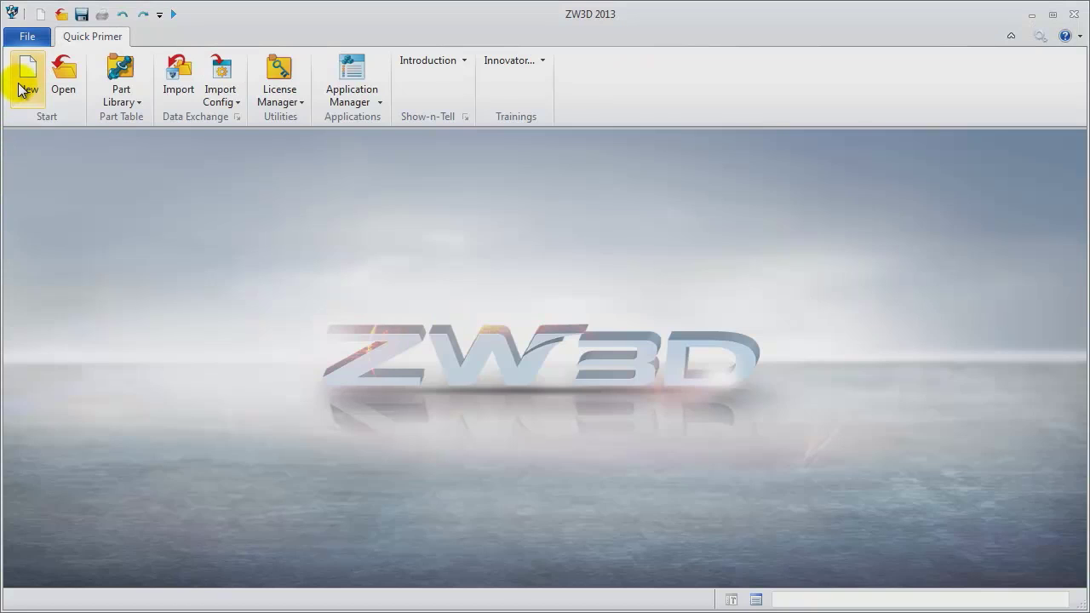
# - Create a new part named 'Training sketch'
pyautogui.click(26, 81)
pyautogui.doubleClick(584, 349)
pyautogui.write('Tra')
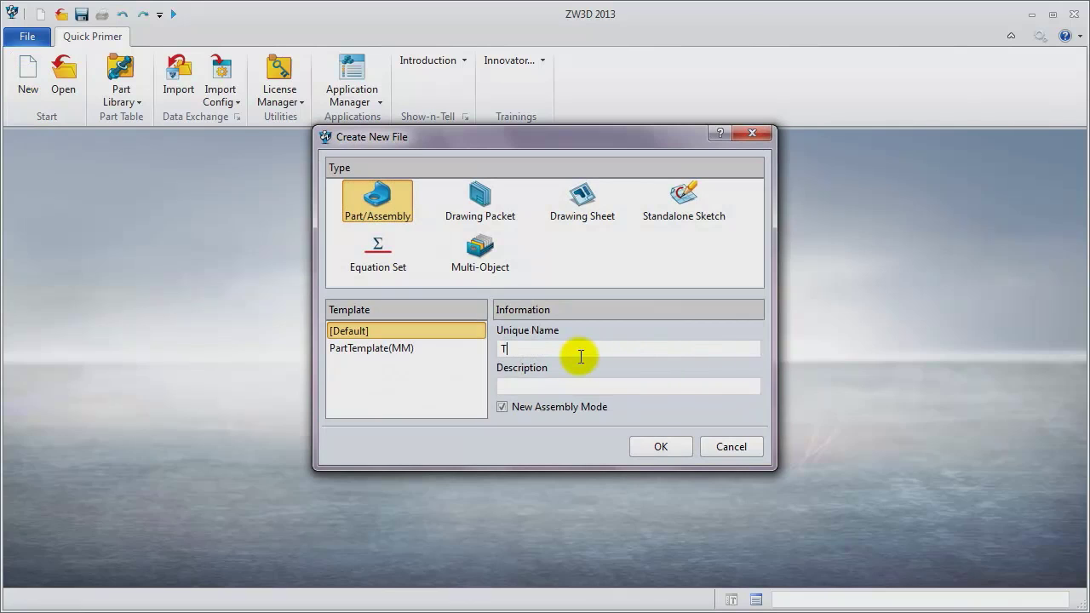
pyautogui.write('ining sketch')
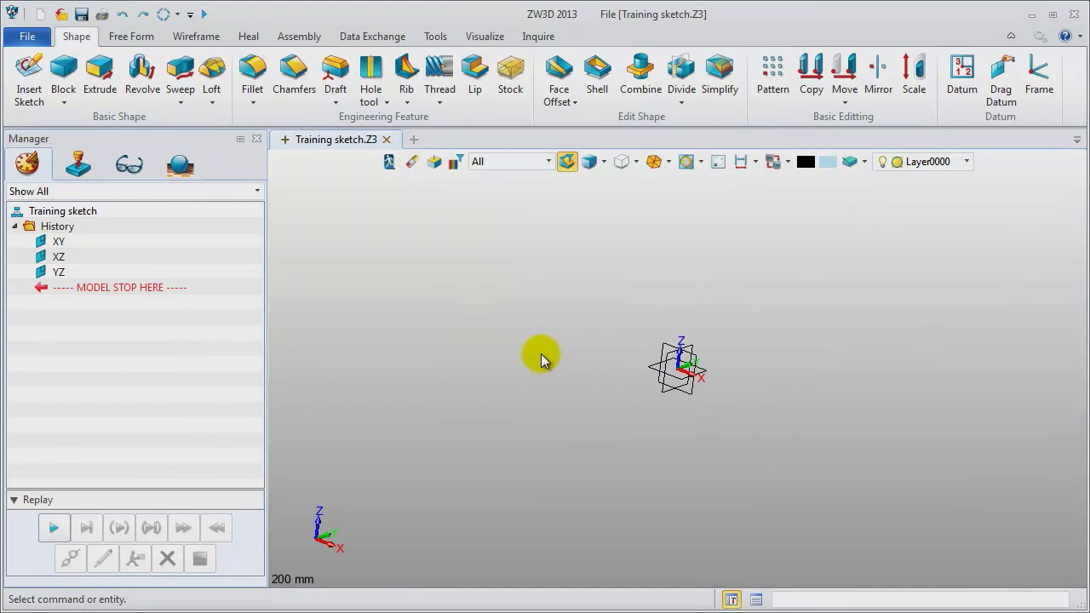
# - Confirm the part settings with units kept at millimetres
pyautogui.click(441, 38)
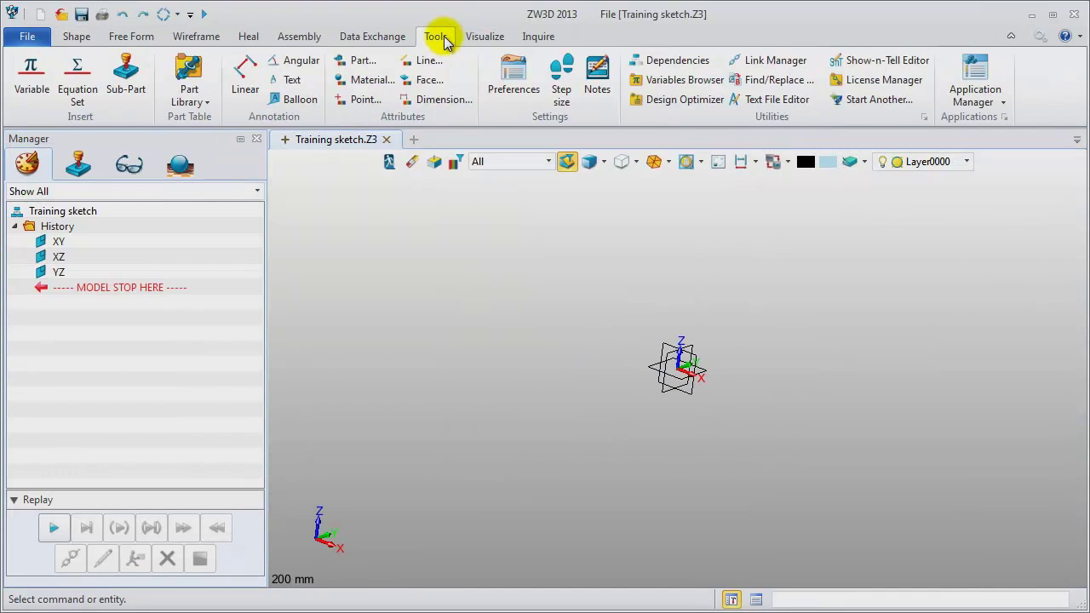
pyautogui.click(514, 83)
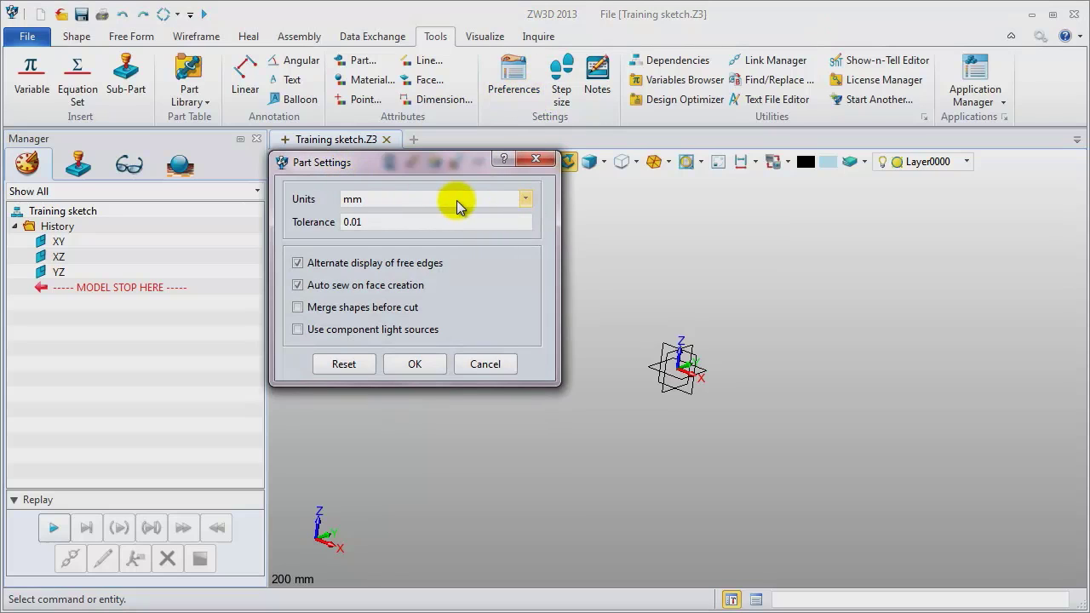
pyautogui.click(527, 200)
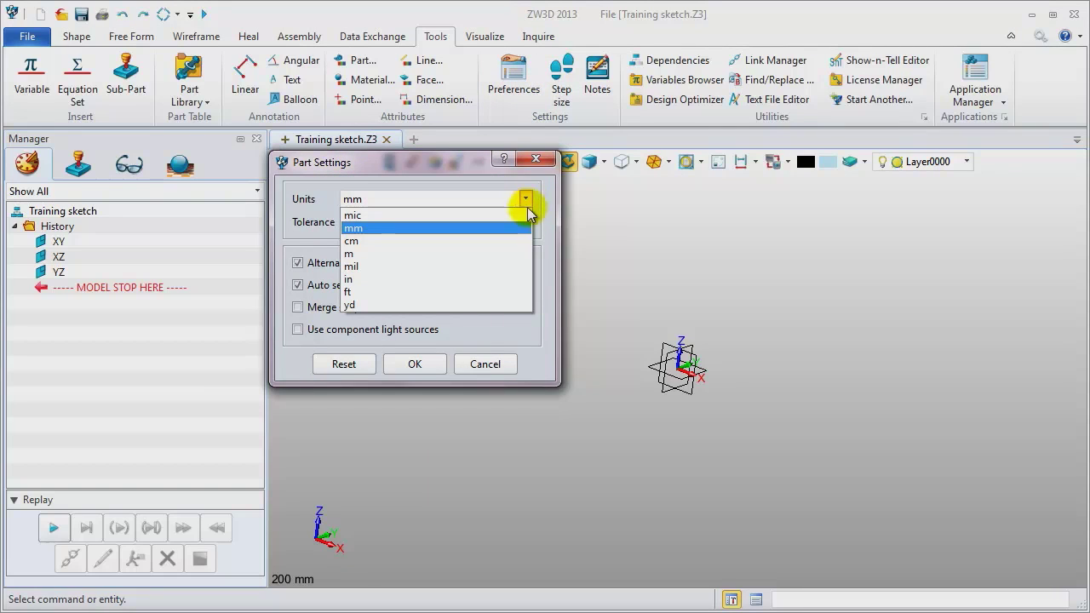
pyautogui.click(518, 228)
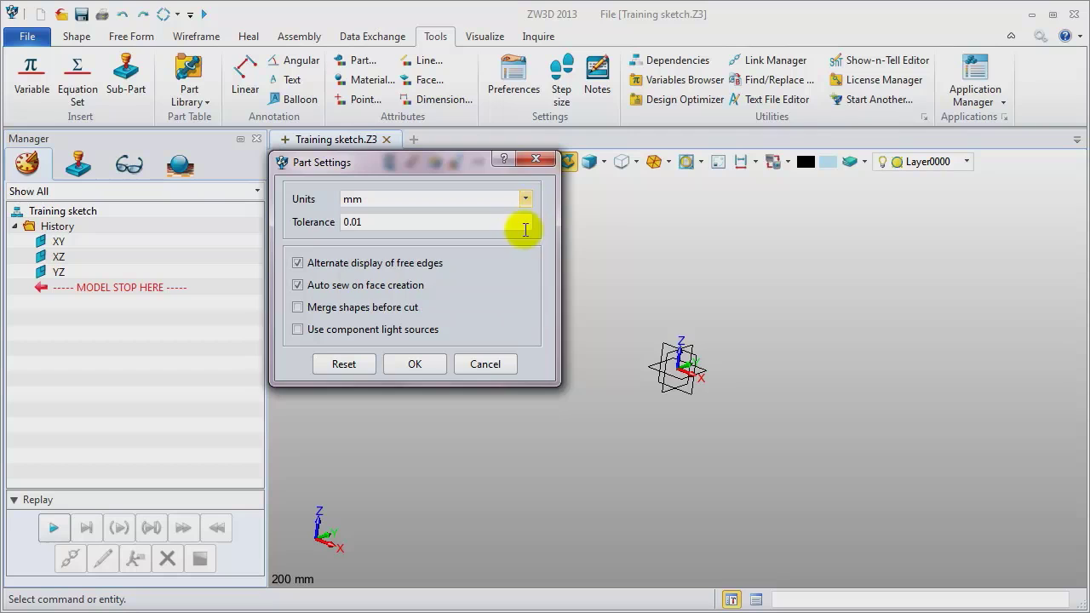
pyautogui.click(416, 363)
# - Insert a new sketch on the XY plane
pyautogui.rightClick(413, 242)
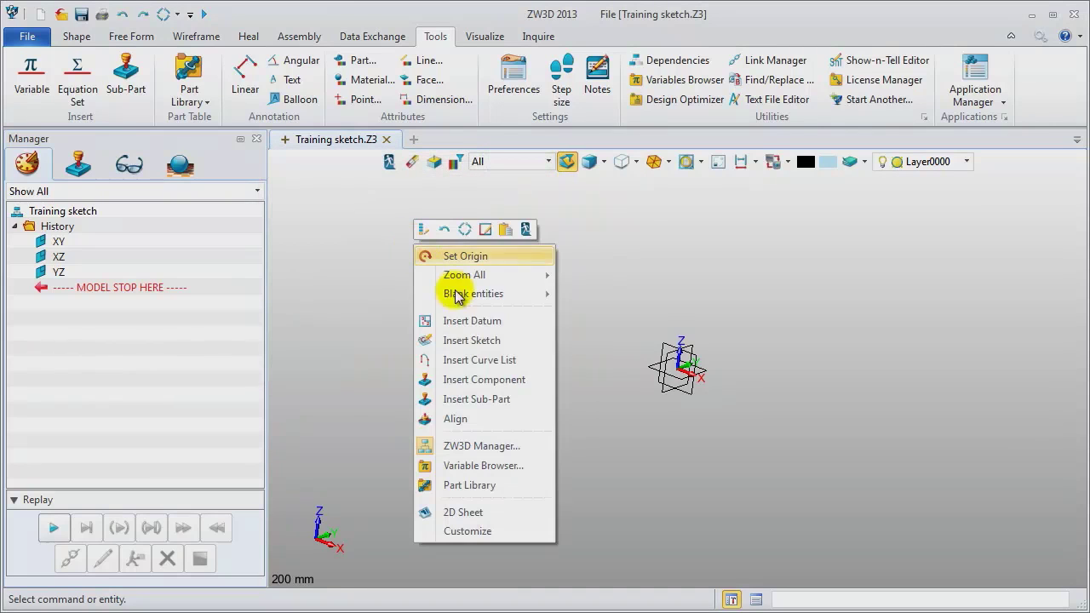
pyautogui.click(472, 339)
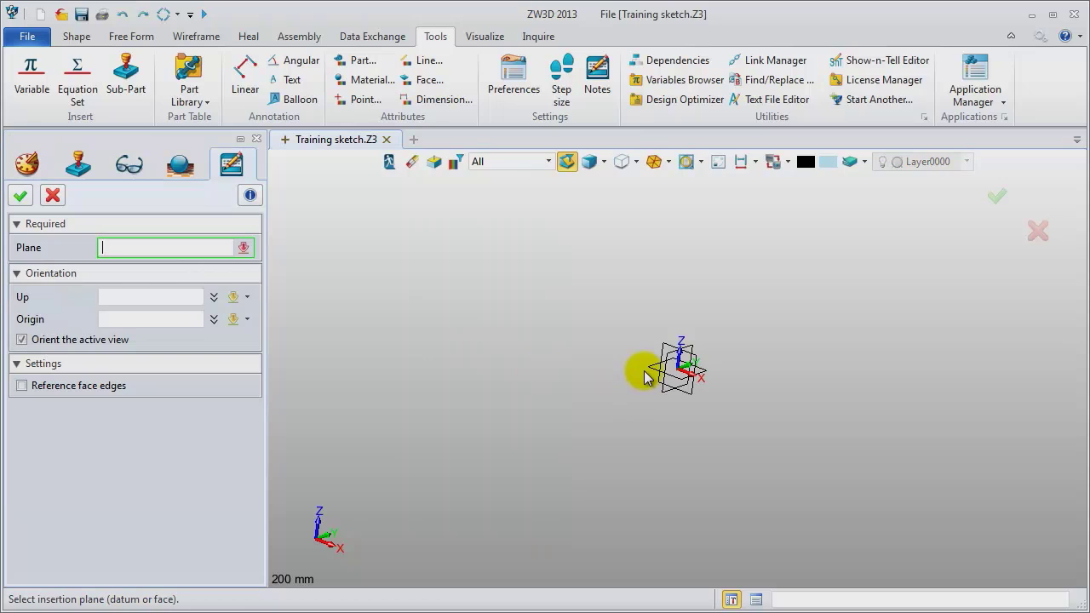
pyautogui.click(647, 370)
pyautogui.middleClick(389, 305)
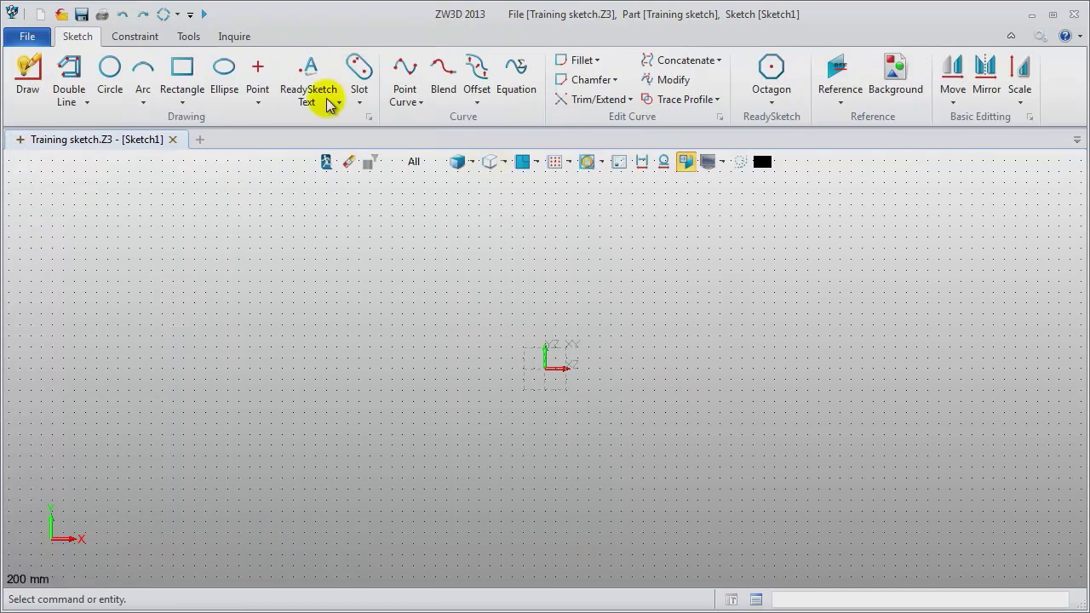
# - Turn off the constraint solver in the sketch settings
pyautogui.click(186, 36)
pyautogui.click(666, 85)
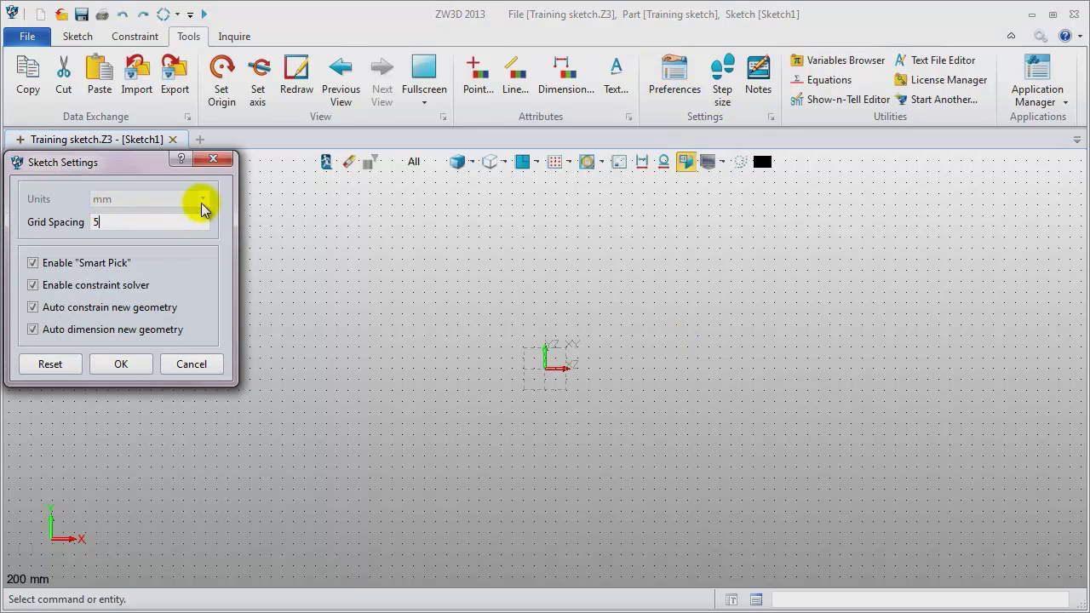
pyautogui.click(110, 292)
pyautogui.click(121, 363)
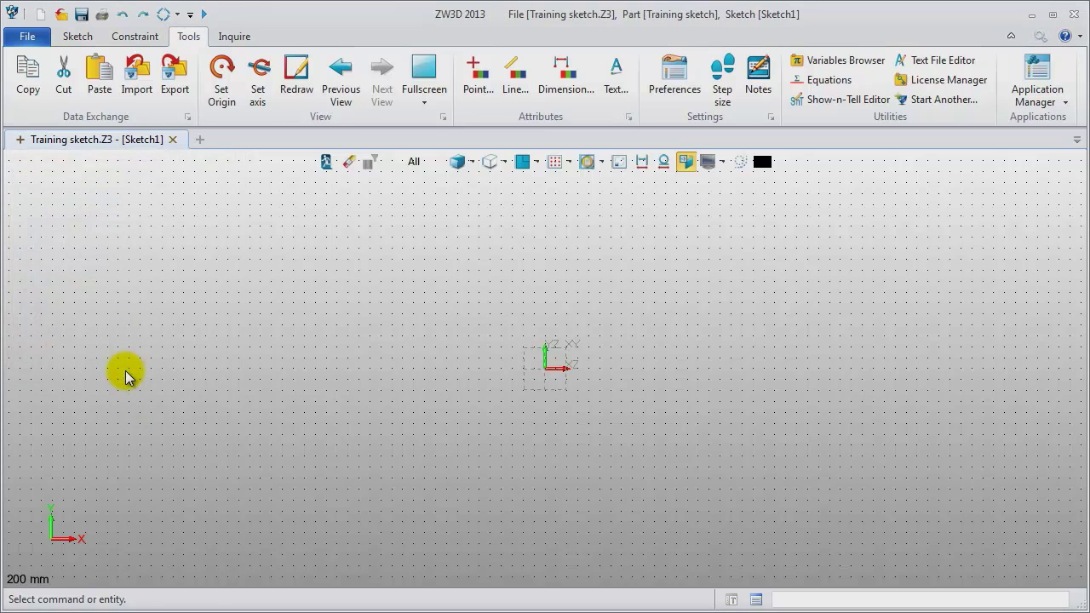
# - Disable 'Enable 2D constraint solver' and 'Add constraints when dependent' in Configuration, then apply
pyautogui.click(1041, 38)
pyautogui.click(236, 124)
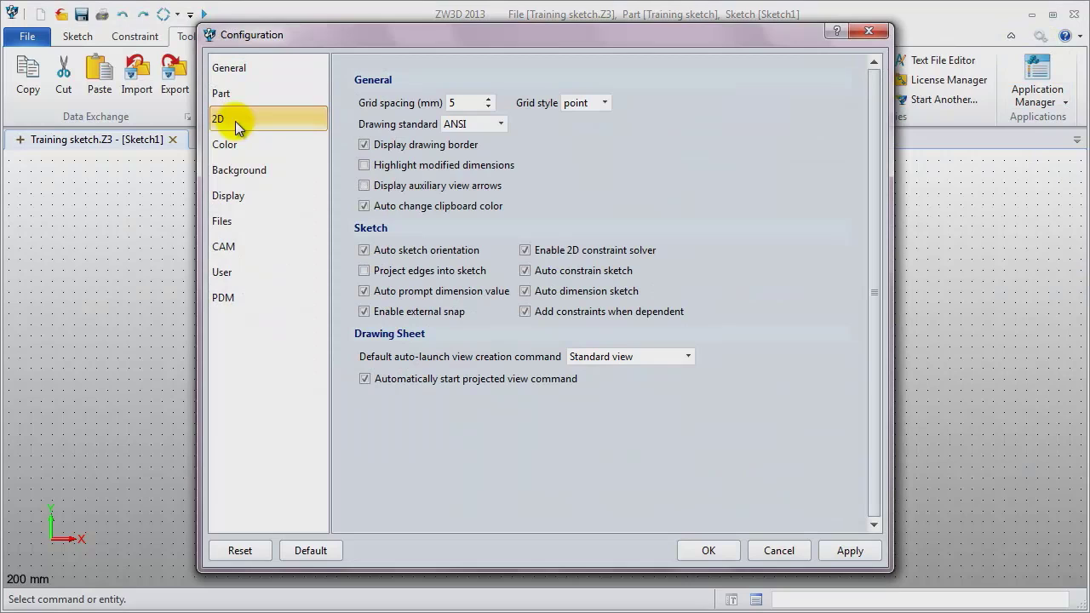
pyautogui.click(523, 251)
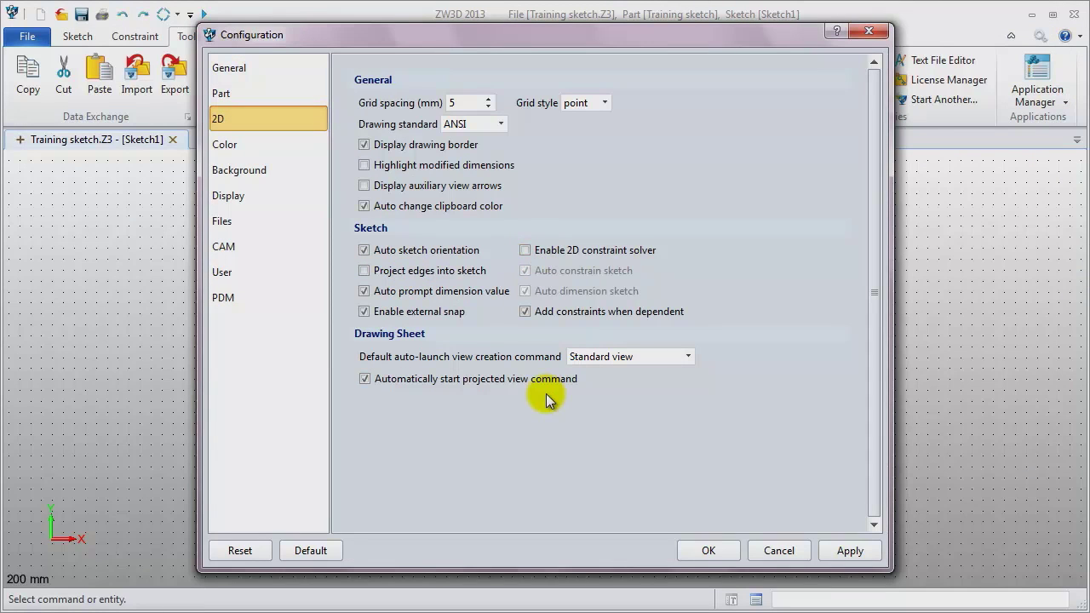
pyautogui.click(525, 312)
pyautogui.click(223, 223)
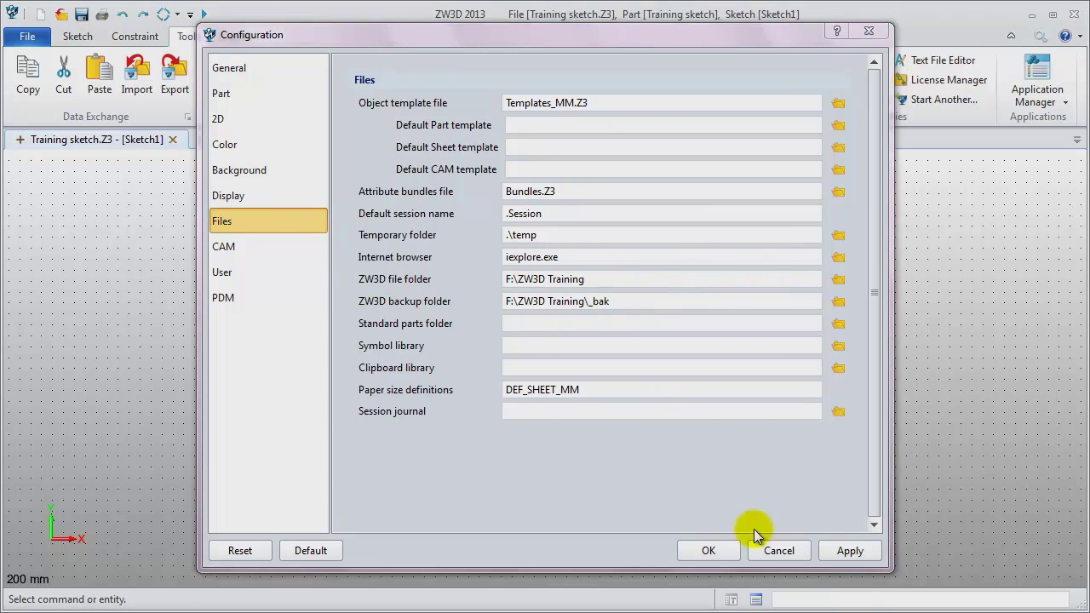
pyautogui.click(850, 551)
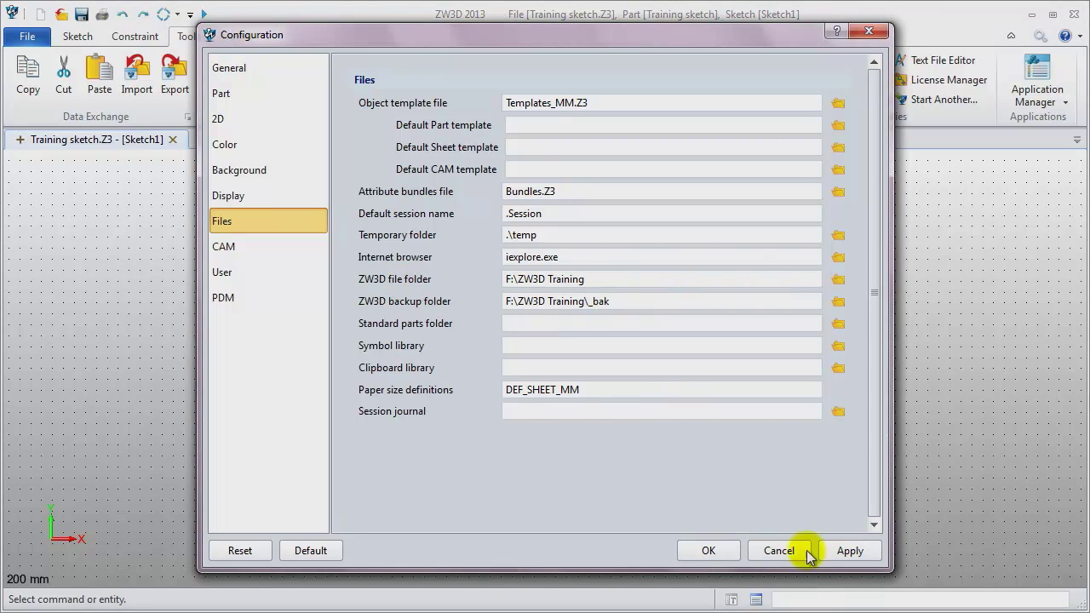
pyautogui.click(708, 551)
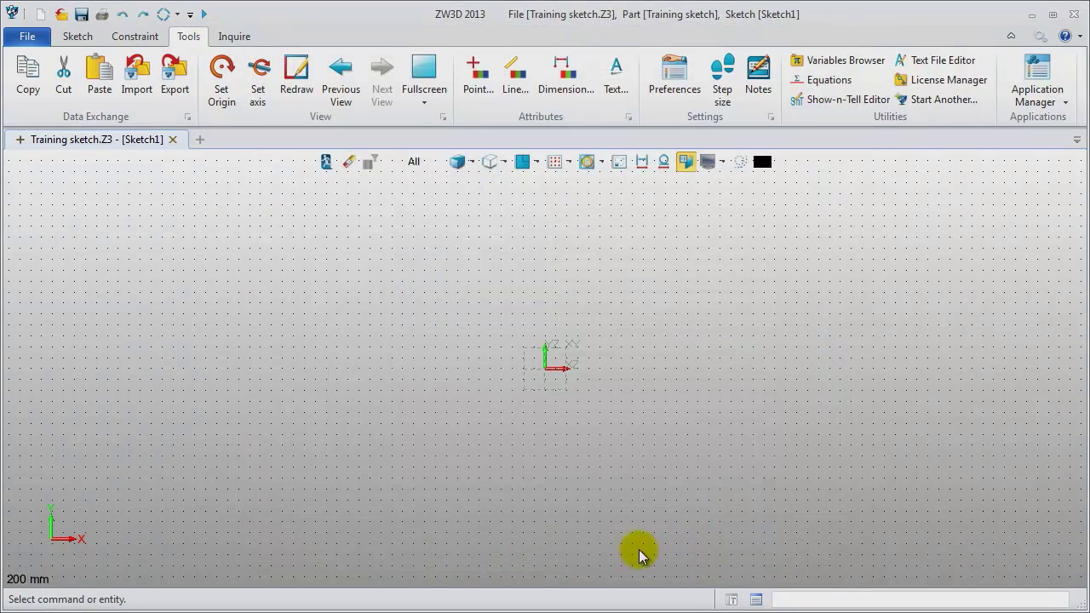
# - Draw a double line through three triangle corners: left, top and right
pyautogui.click(76, 39)
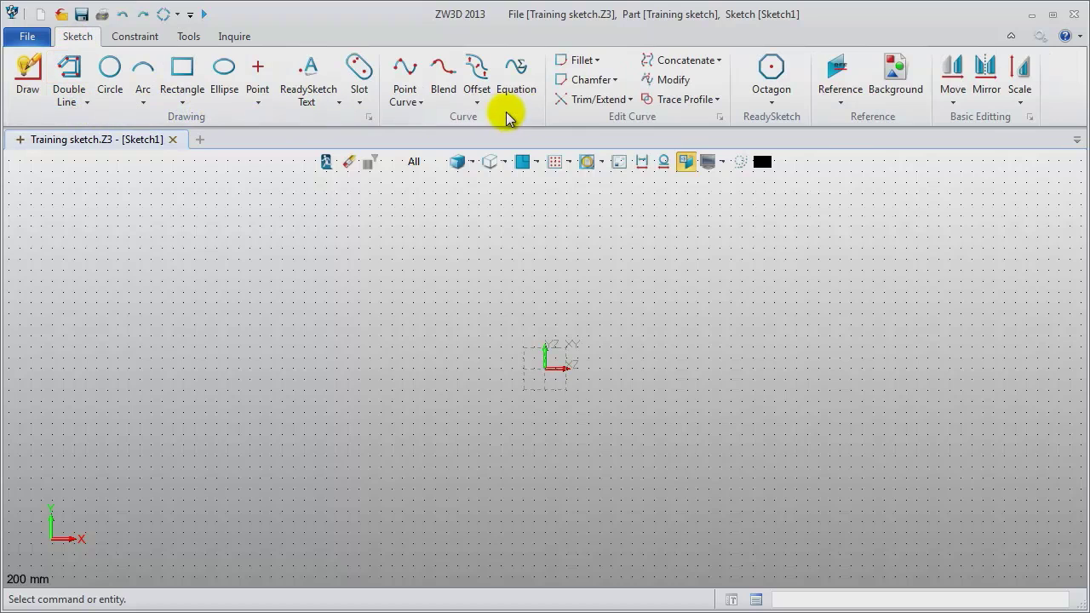
pyautogui.click(85, 100)
pyautogui.click(119, 188)
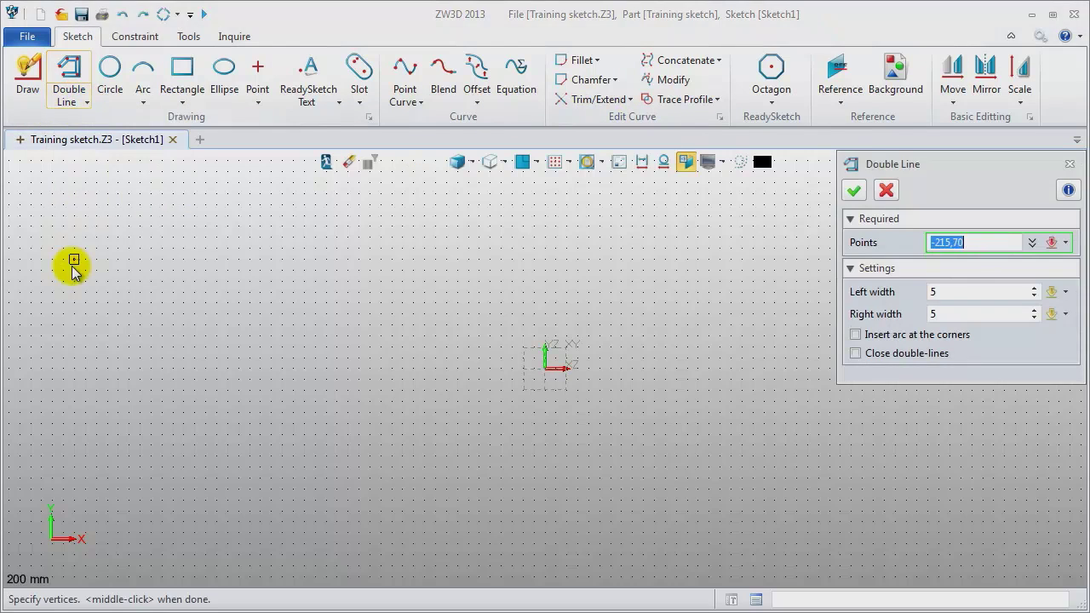
pyautogui.click(53, 325)
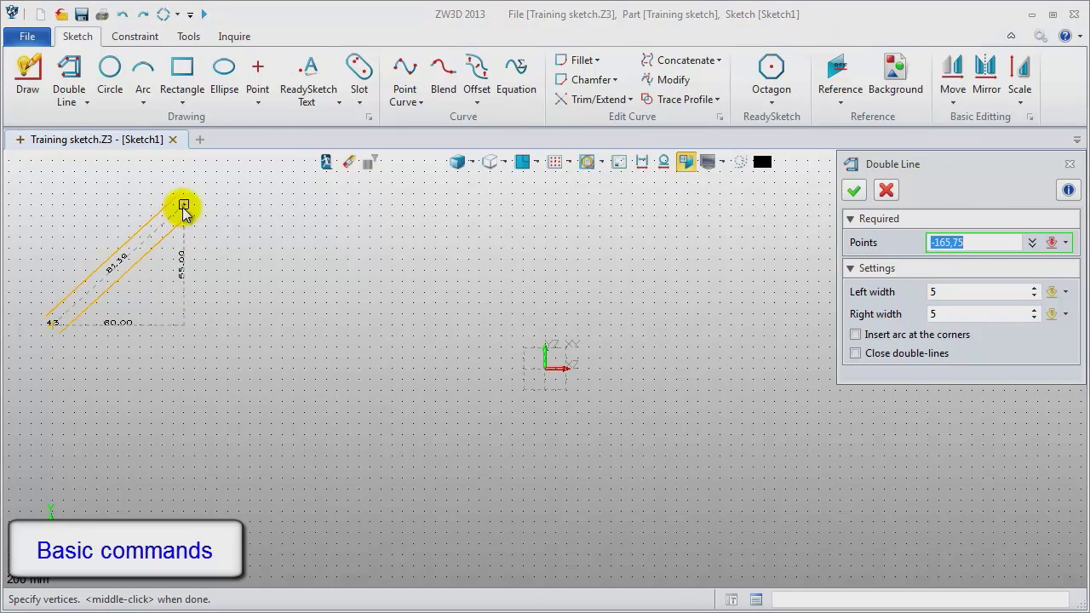
pyautogui.click(183, 205)
pyautogui.click(282, 361)
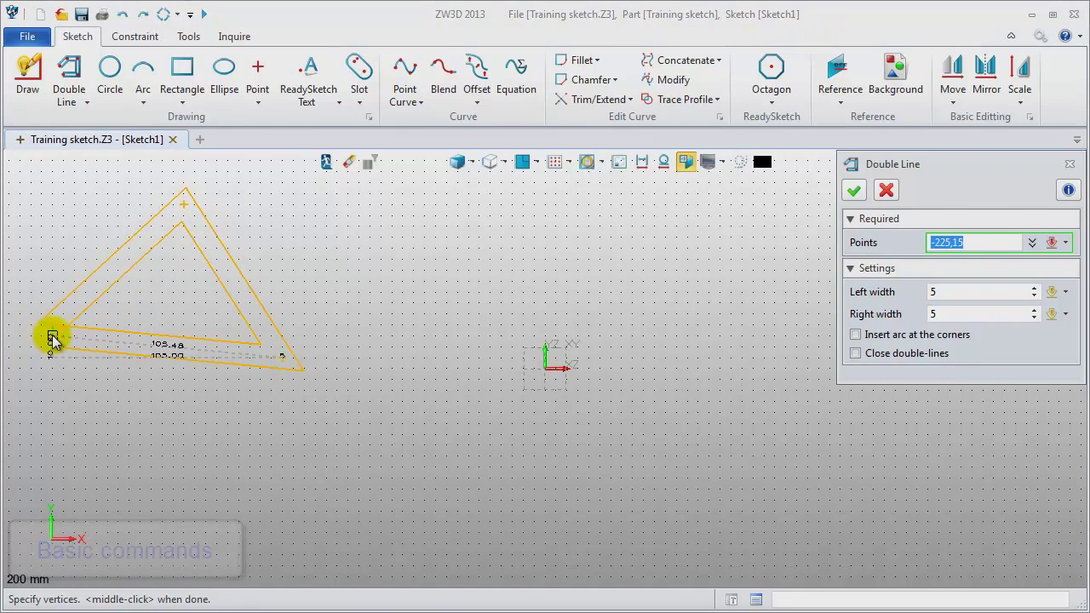
pyautogui.middleClick(233, 399)
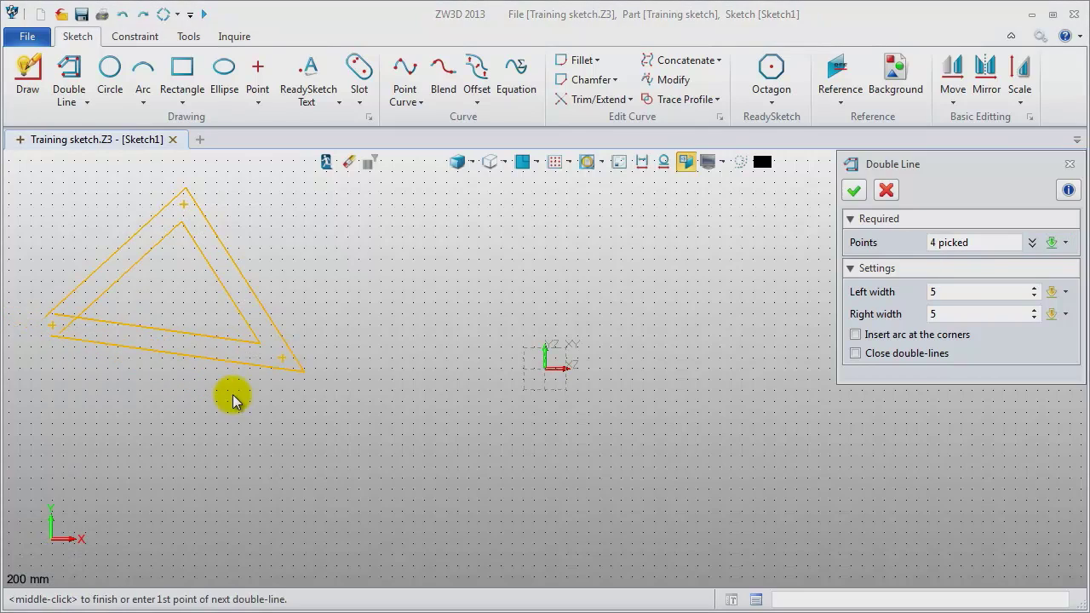
# - Enable Insert arc and Close double-lines, set widths 7 and 9, and accept
pyautogui.click(919, 339)
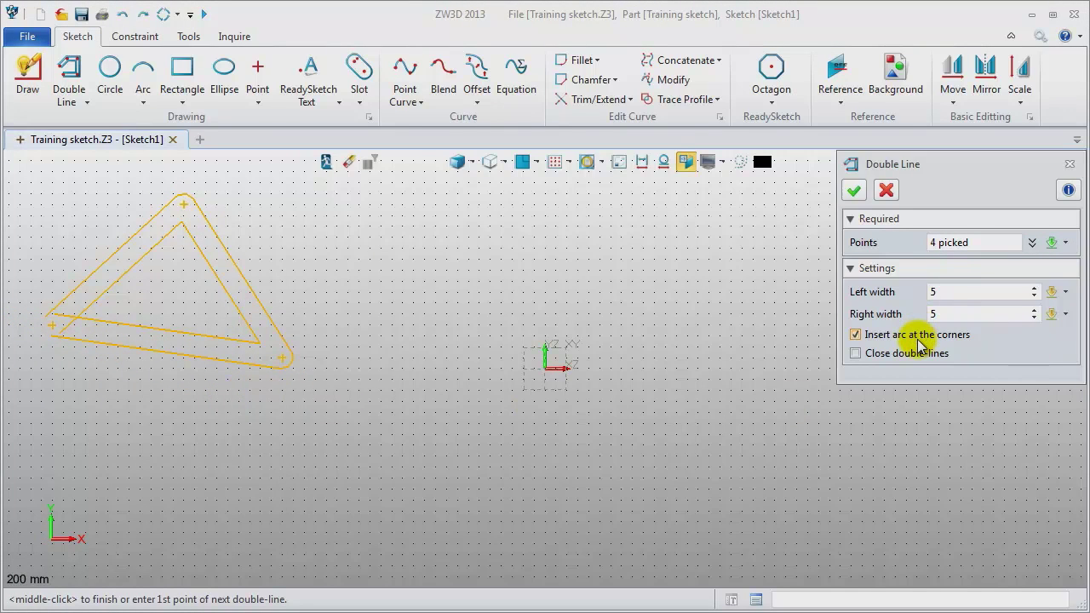
pyautogui.click(855, 354)
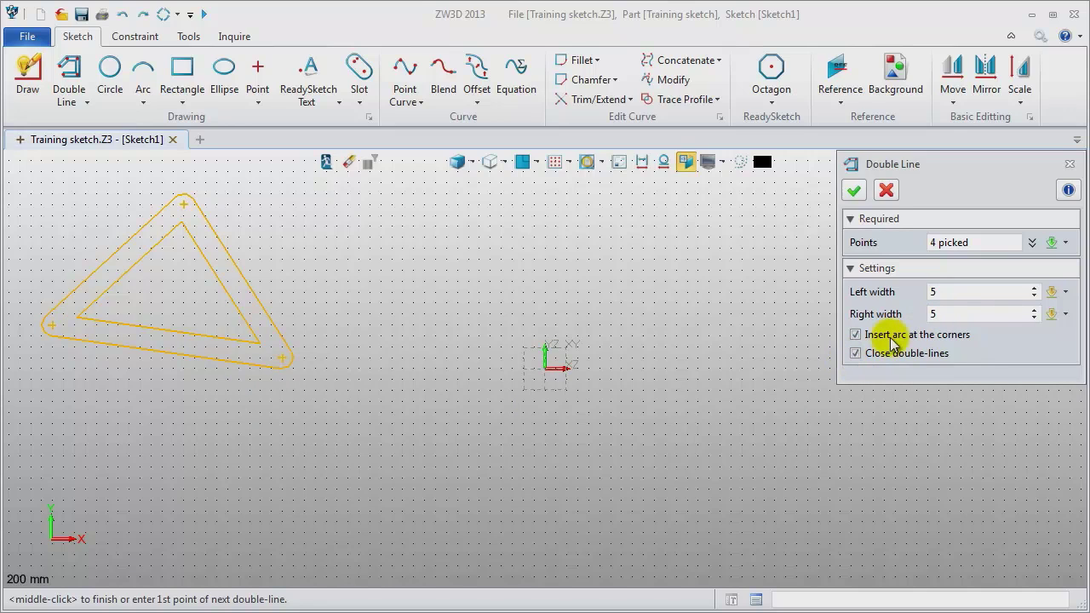
pyautogui.click(959, 311)
pyautogui.scroll(2, 959, 312)
pyautogui.scroll(2, 959, 312)
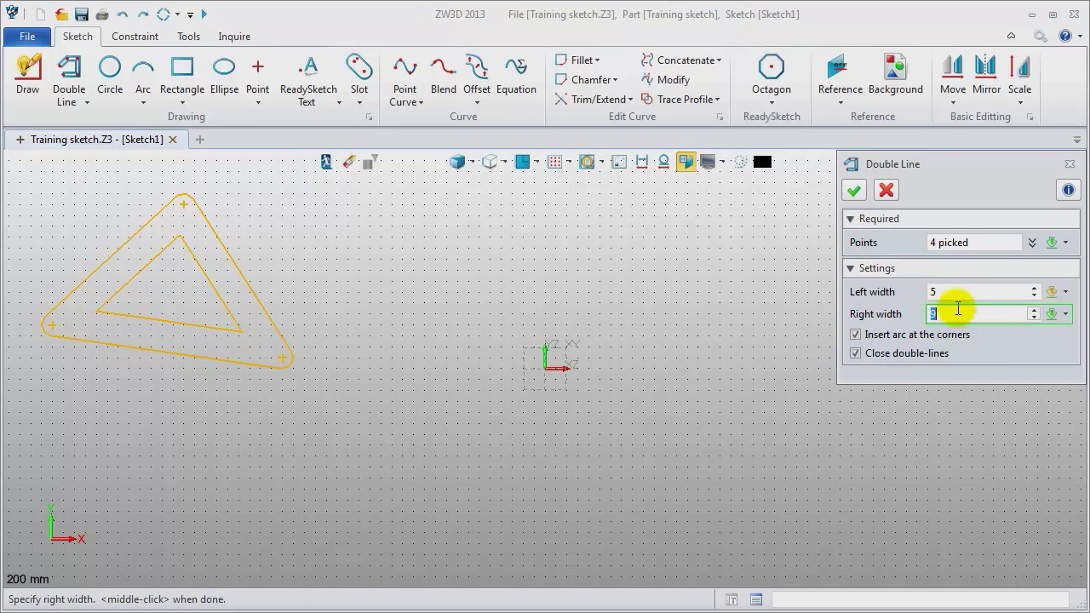
pyautogui.click(955, 292)
pyautogui.scroll(2, 955, 292)
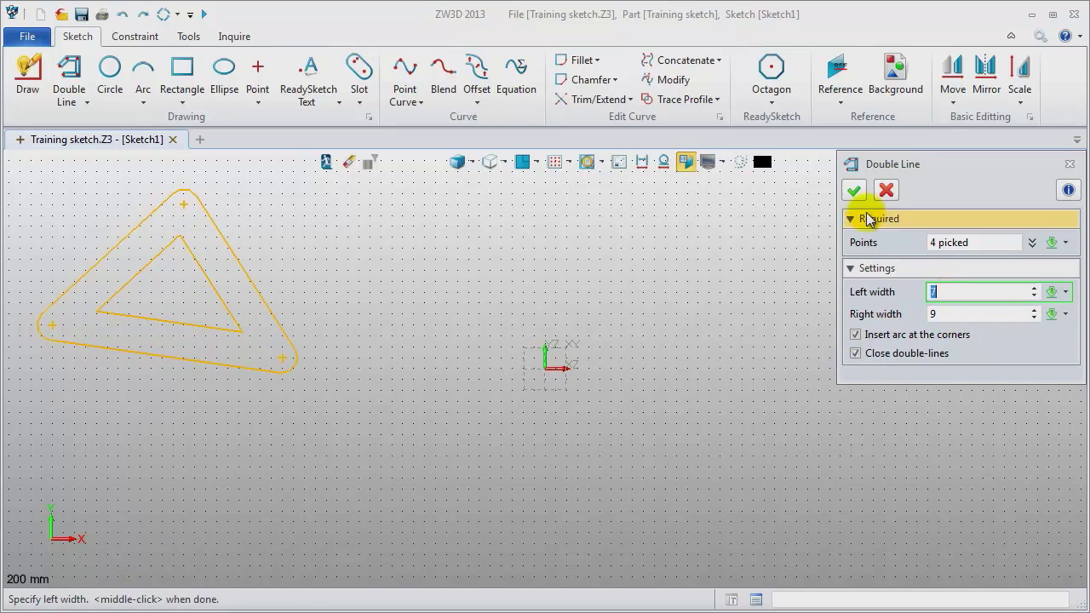
pyautogui.click(854, 189)
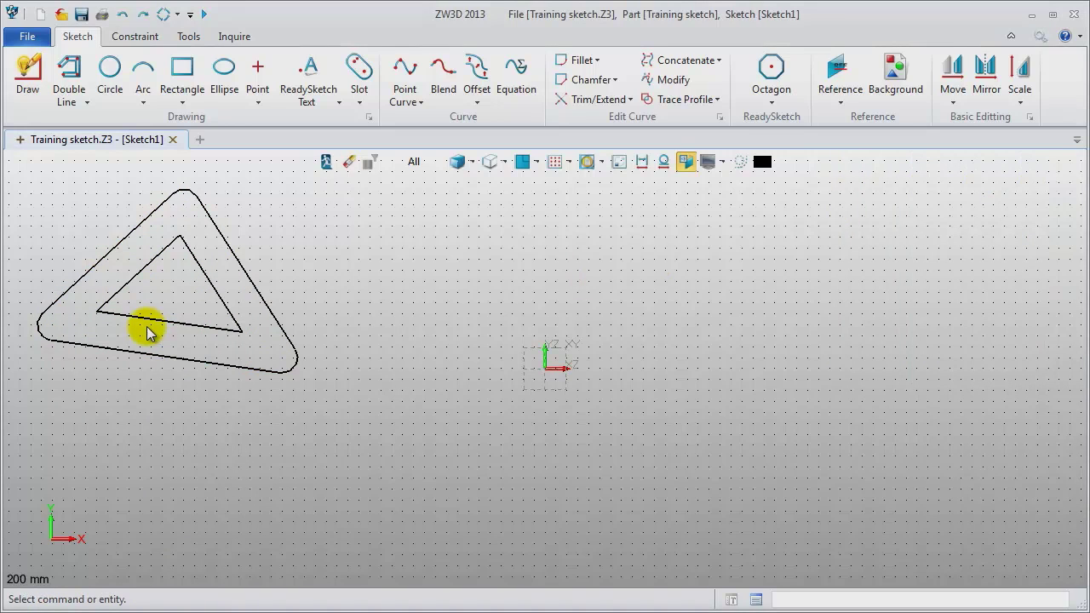
# - Draw a 100-wide rectangle from left of the origin to the upper right
pyautogui.click(182, 102)
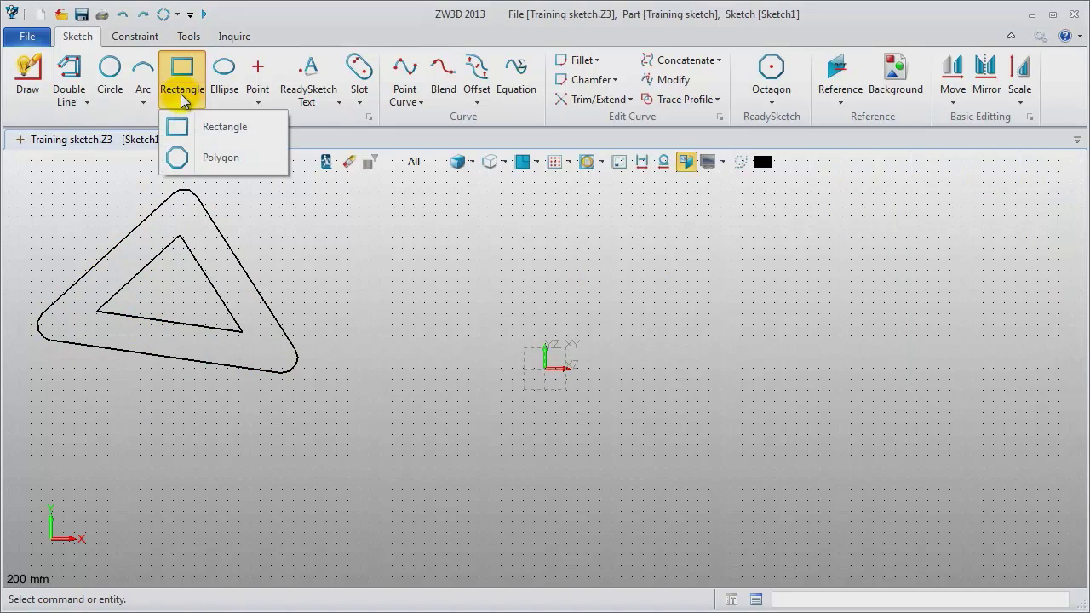
pyautogui.click(227, 136)
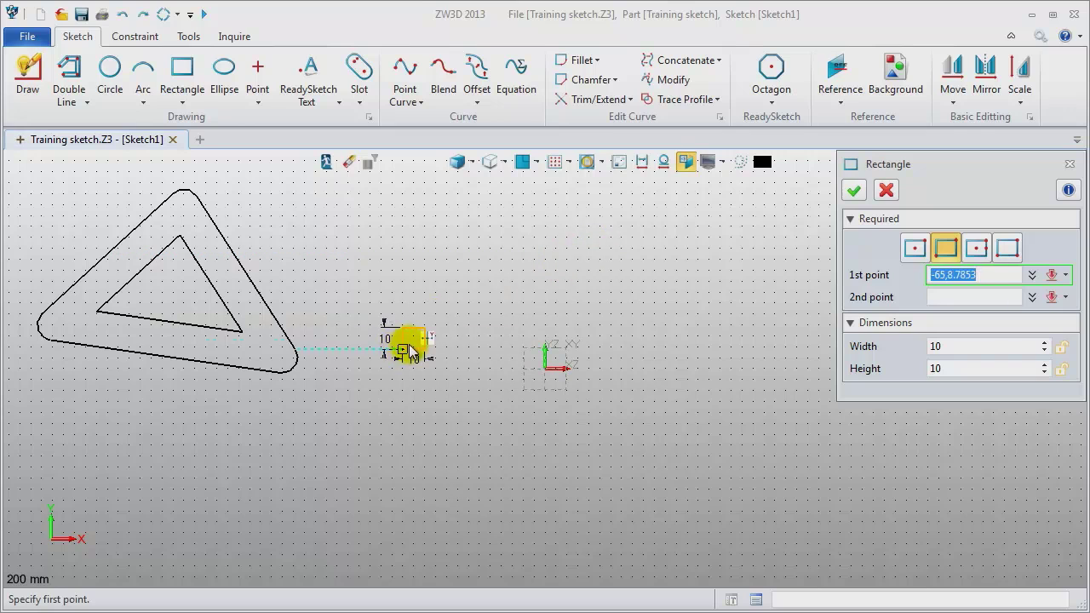
pyautogui.click(428, 348)
pyautogui.click(644, 235)
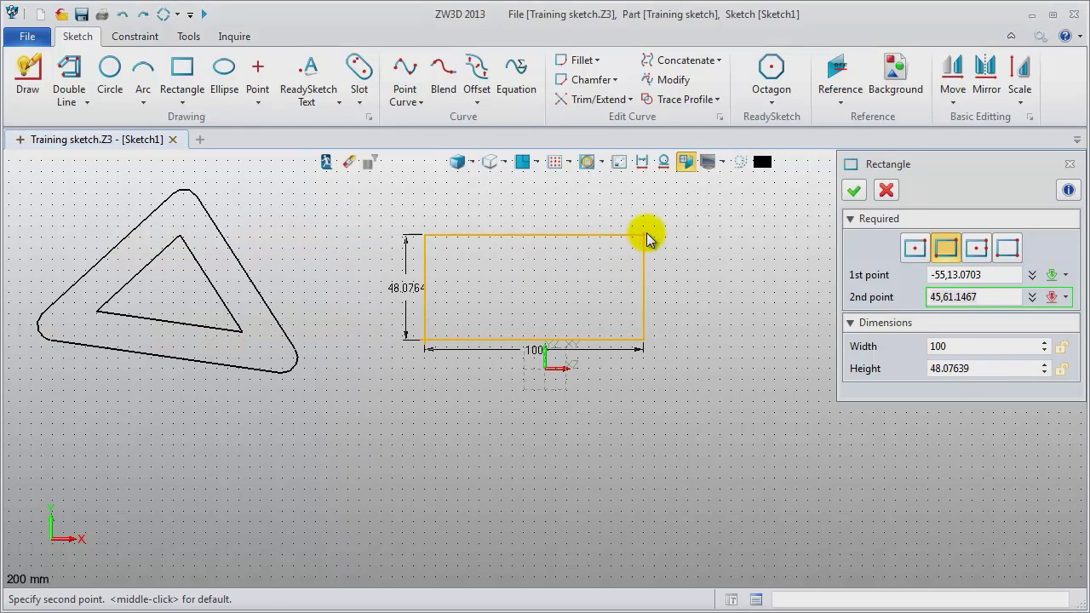
pyautogui.middleClick(712, 369)
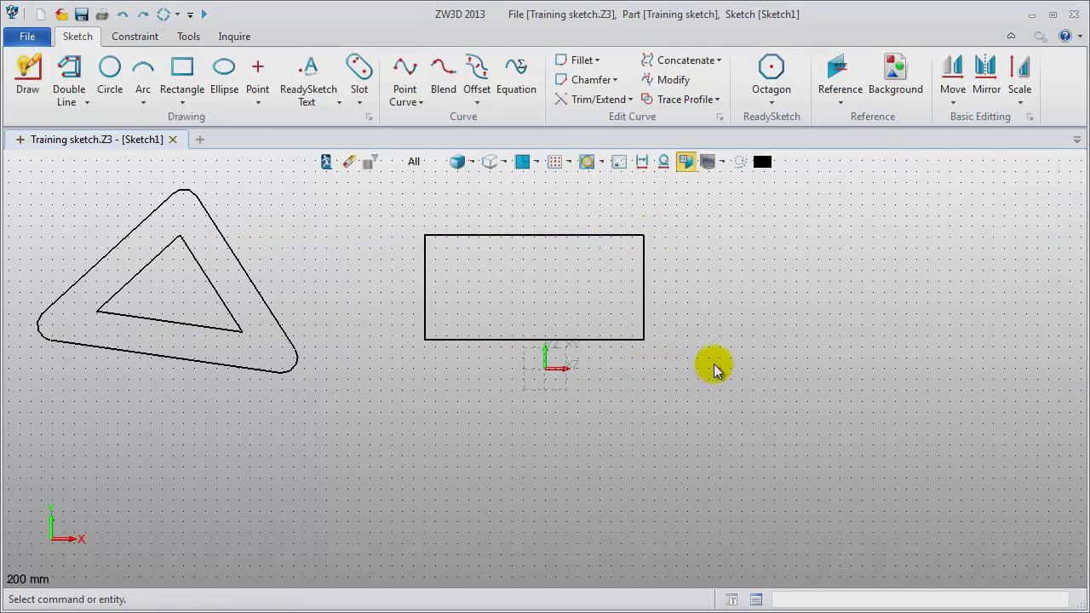
# - Draw a diagonal slot of radius 15 to the right of the rectangle
pyautogui.click(359, 72)
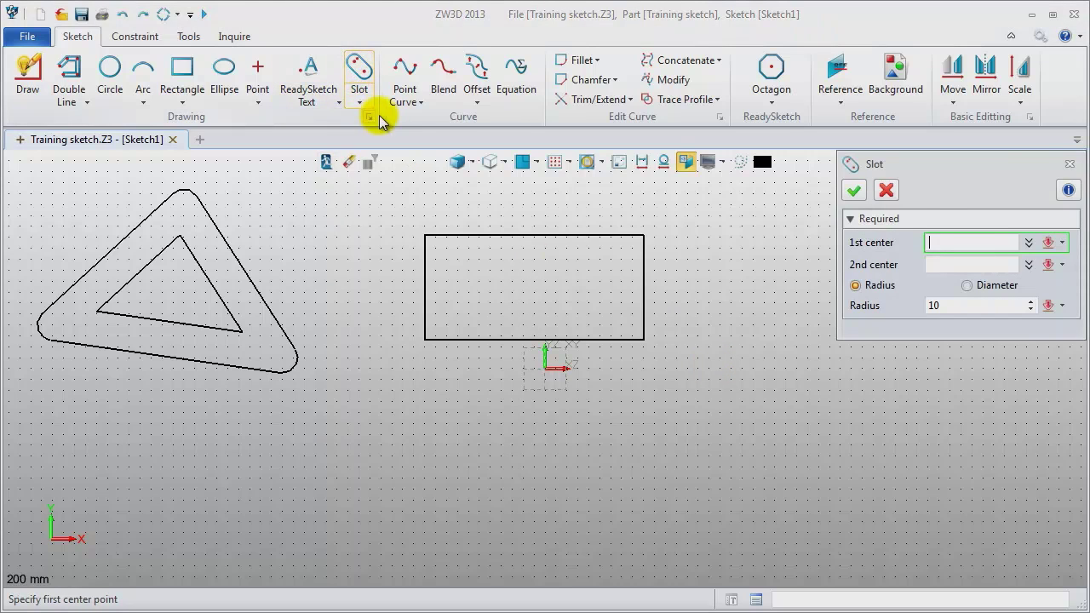
pyautogui.moveTo(986, 182); pyautogui.dragTo(981, 435)
pyautogui.click(774, 204)
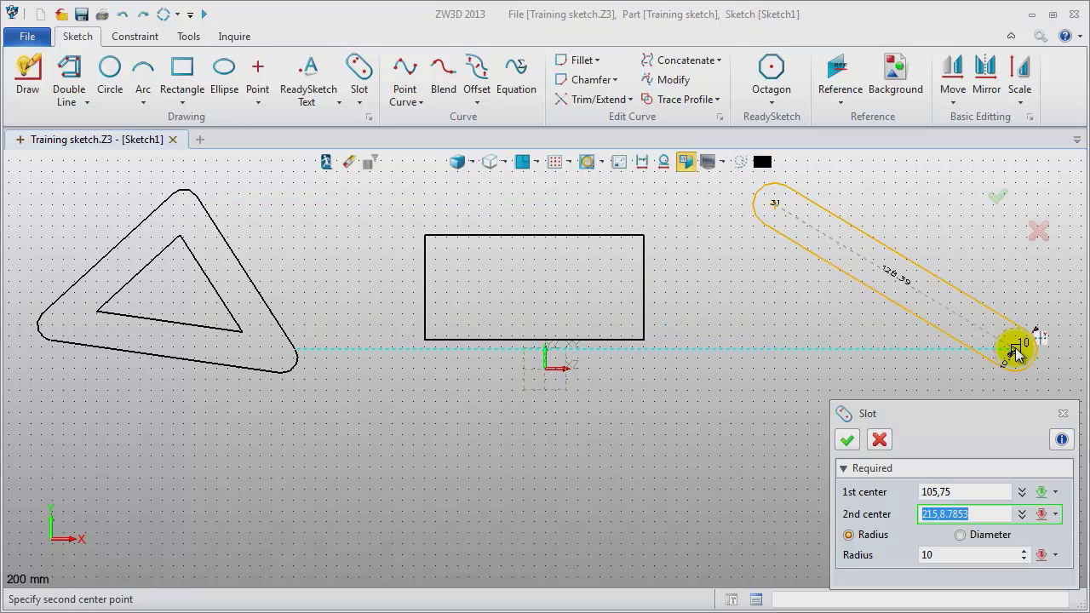
pyautogui.click(1014, 349)
pyautogui.click(998, 297)
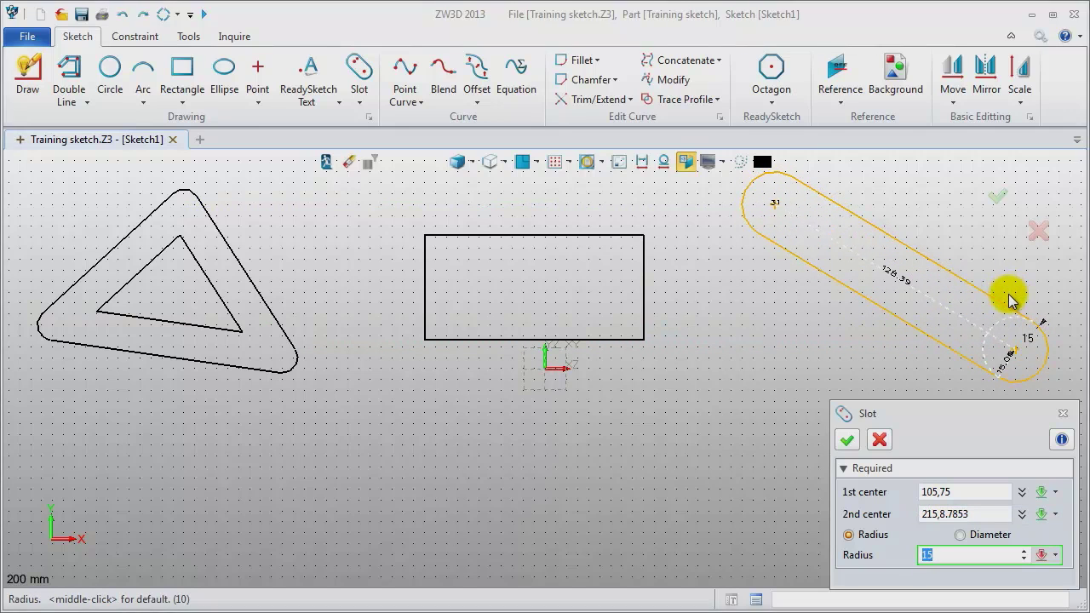
pyautogui.middleClick(952, 273)
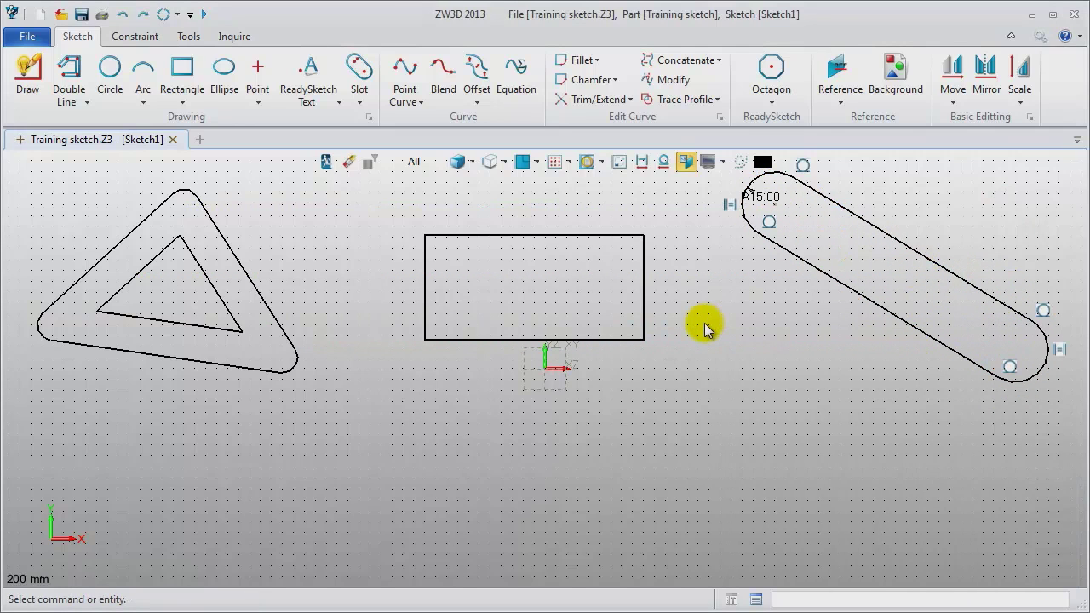
# - Draw a four-point wavy spline beneath the triangle and rectangle
pyautogui.click(404, 68)
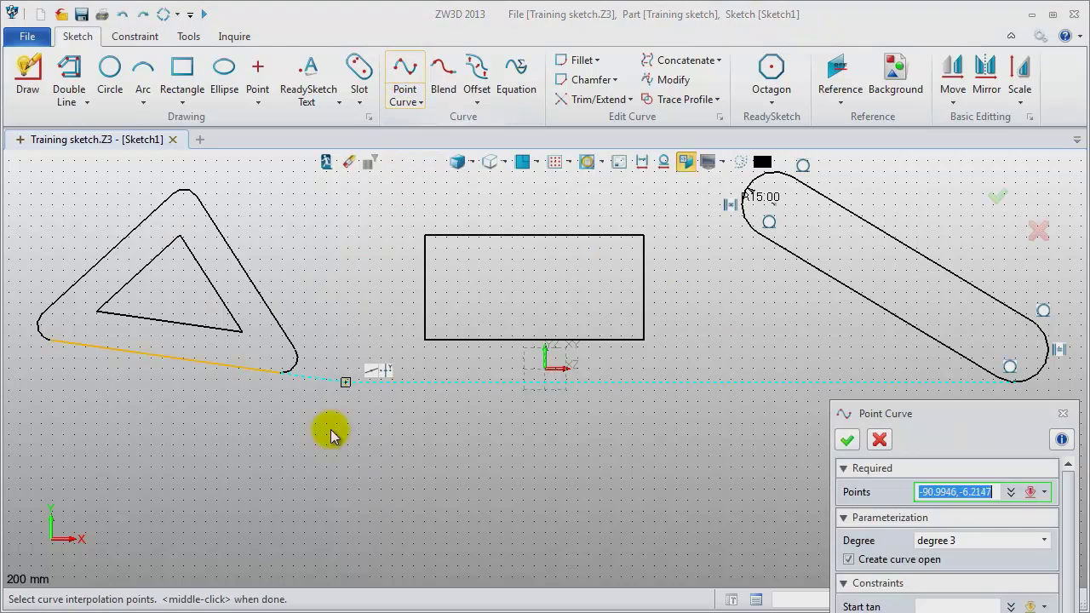
pyautogui.click(120, 534)
pyautogui.click(271, 479)
pyautogui.click(375, 536)
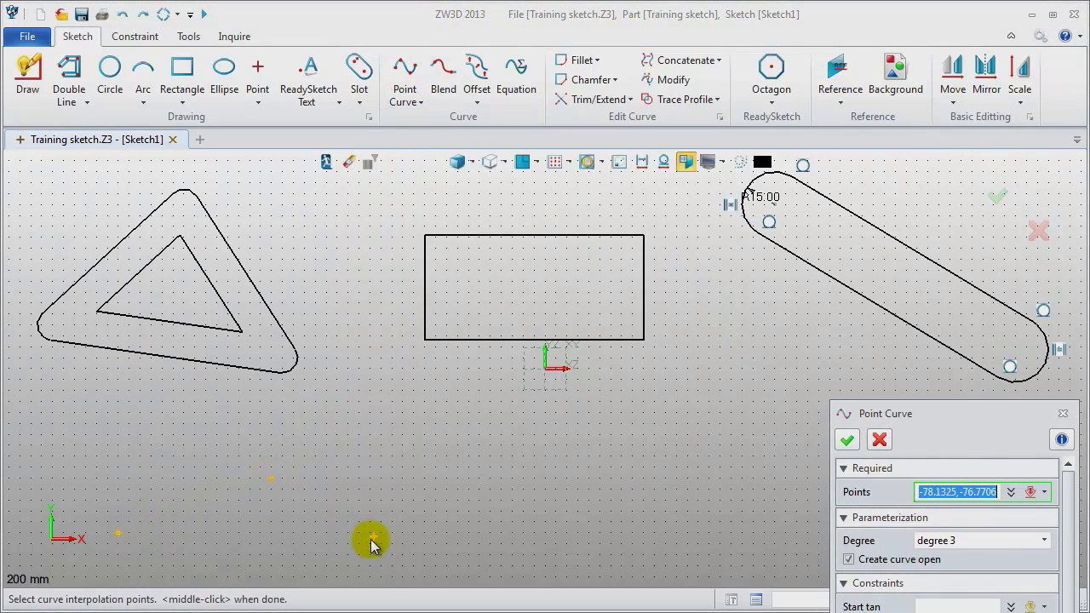
pyautogui.middleClick(437, 471)
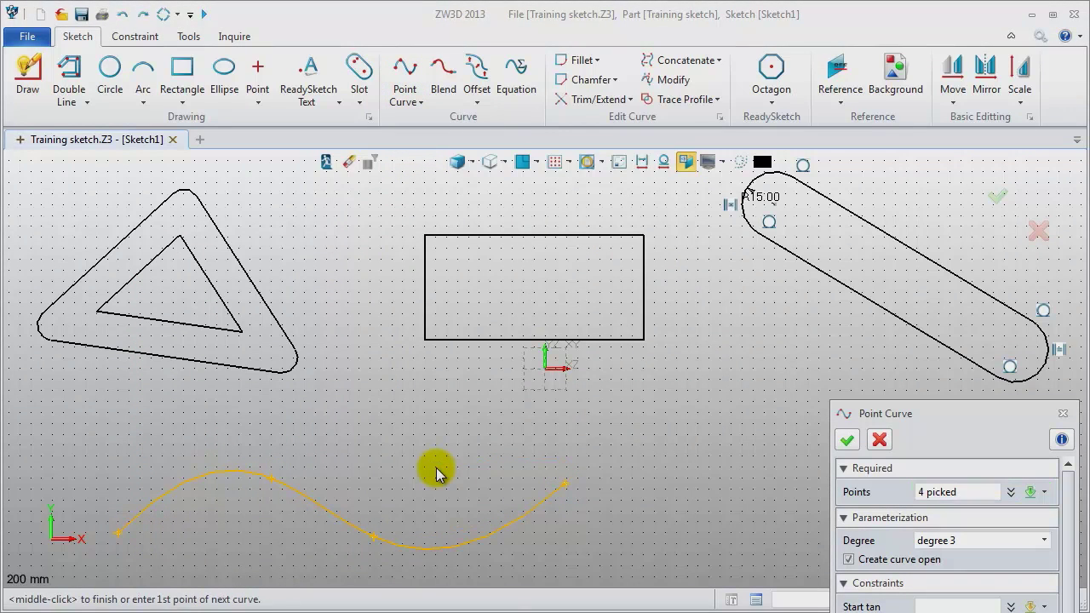
pyautogui.middleClick(437, 471)
# - Move the spline's upper control point to reshape the curve
pyautogui.scroll(-2, 436, 473)
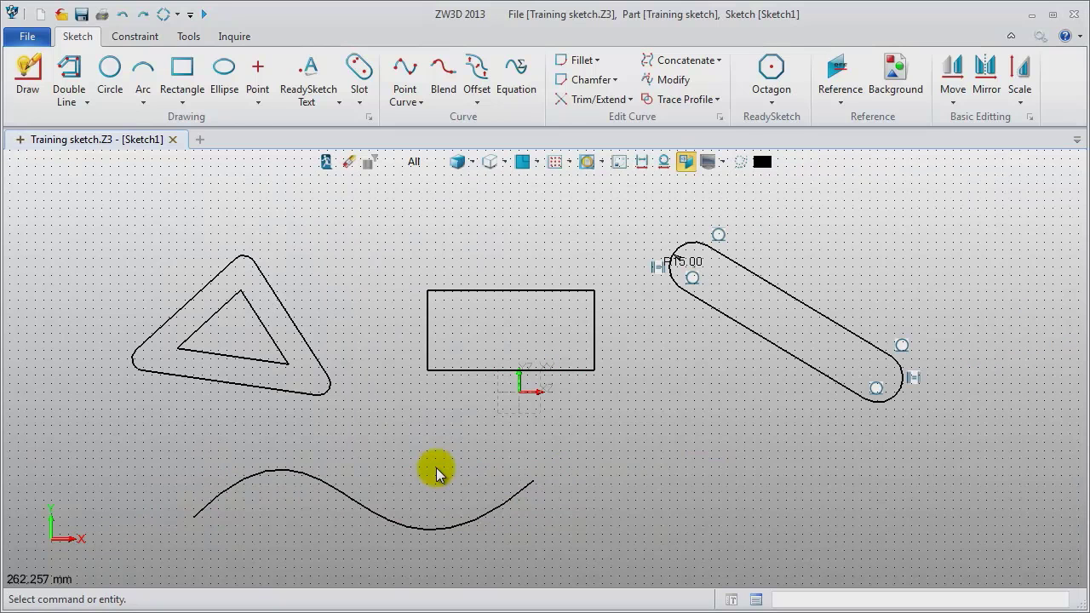
pyautogui.moveTo(438, 469)
pyautogui.mouseDown(button='middle')
pyautogui.moveTo(437, 448)
pyautogui.moveTo(467, 417)
pyautogui.mouseUp(button='middle')
pyautogui.doubleClick(531, 462)
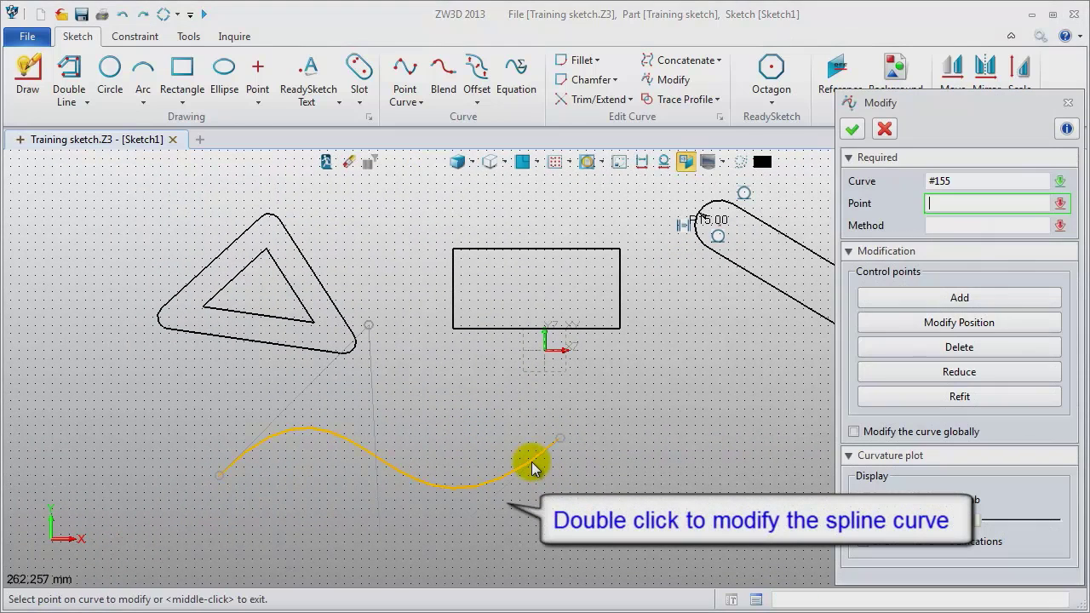
pyautogui.click(961, 325)
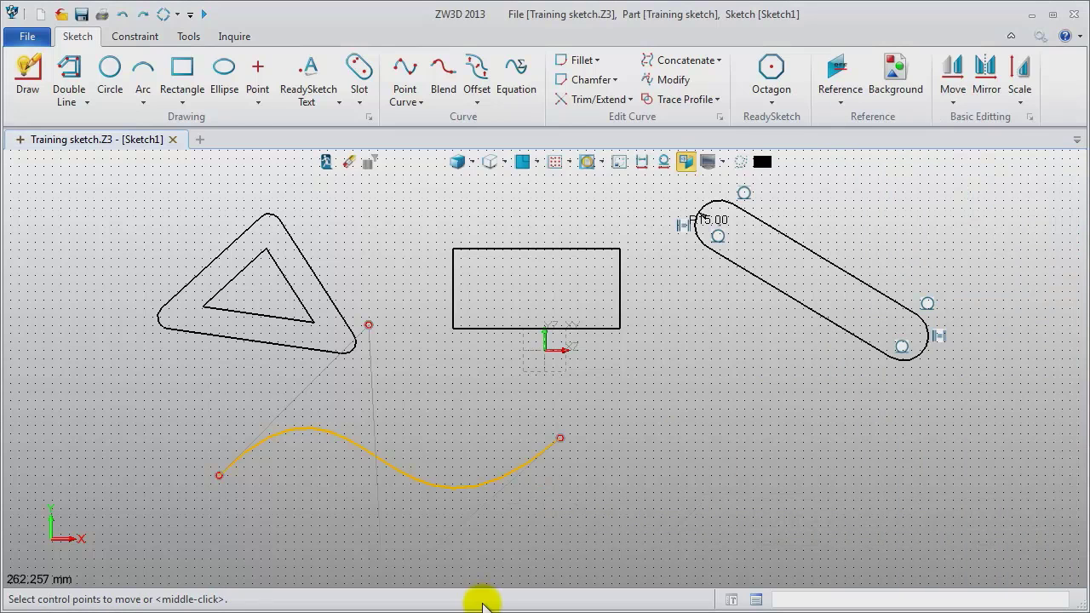
pyautogui.click(368, 325)
pyautogui.middleClick(408, 417)
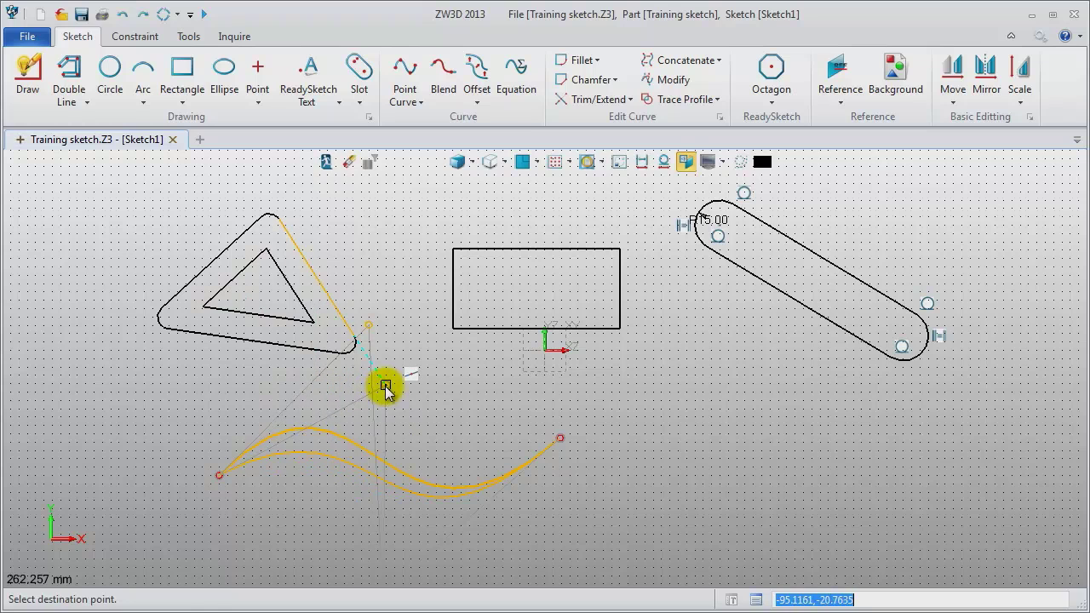
pyautogui.click(385, 385)
# - Move the spline's bottom control point further right
pyautogui.scroll(1, 530, 399)
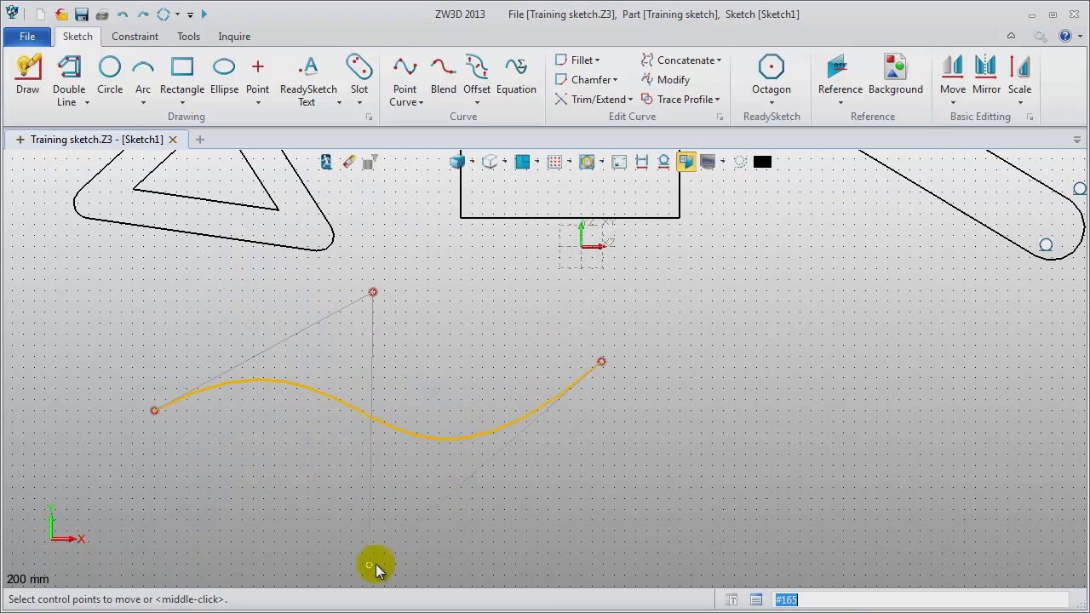
pyautogui.click(371, 565)
pyautogui.middleClick(470, 534)
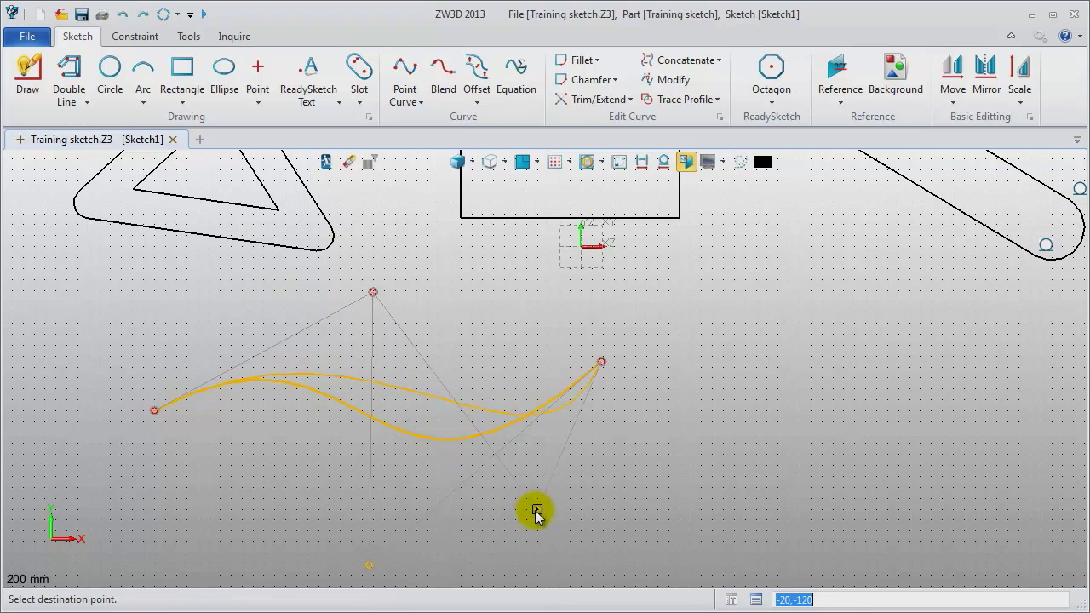
pyautogui.click(429, 532)
pyautogui.middleClick(576, 511)
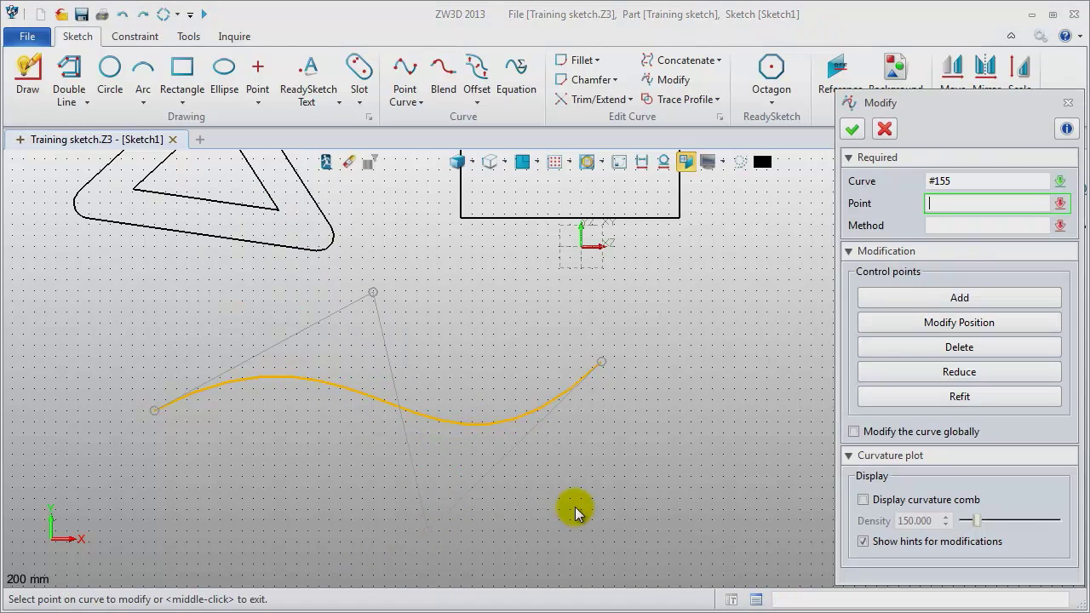
pyautogui.scroll(-1, 564, 511)
pyautogui.middleClick(562, 511)
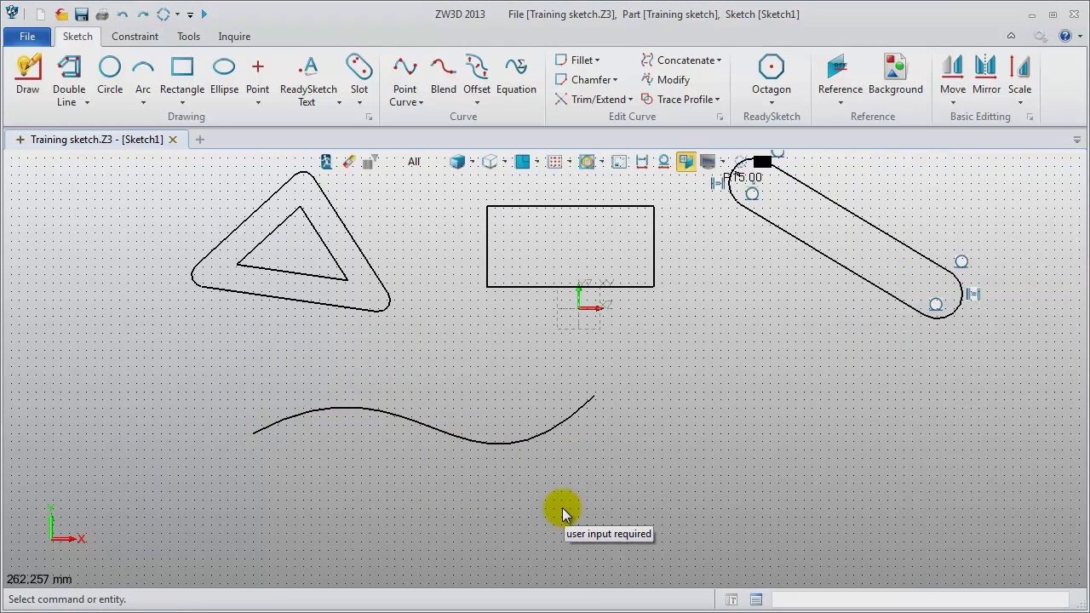
# - Show the spline's curvature comb and reposition its bottom control point
pyautogui.doubleClick(499, 443)
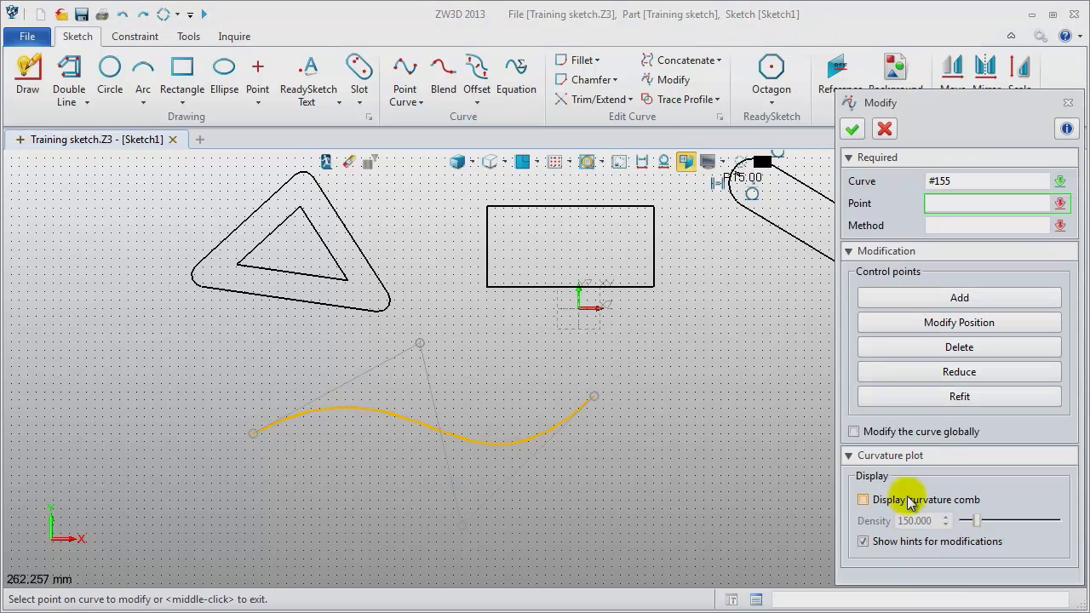
pyautogui.click(863, 502)
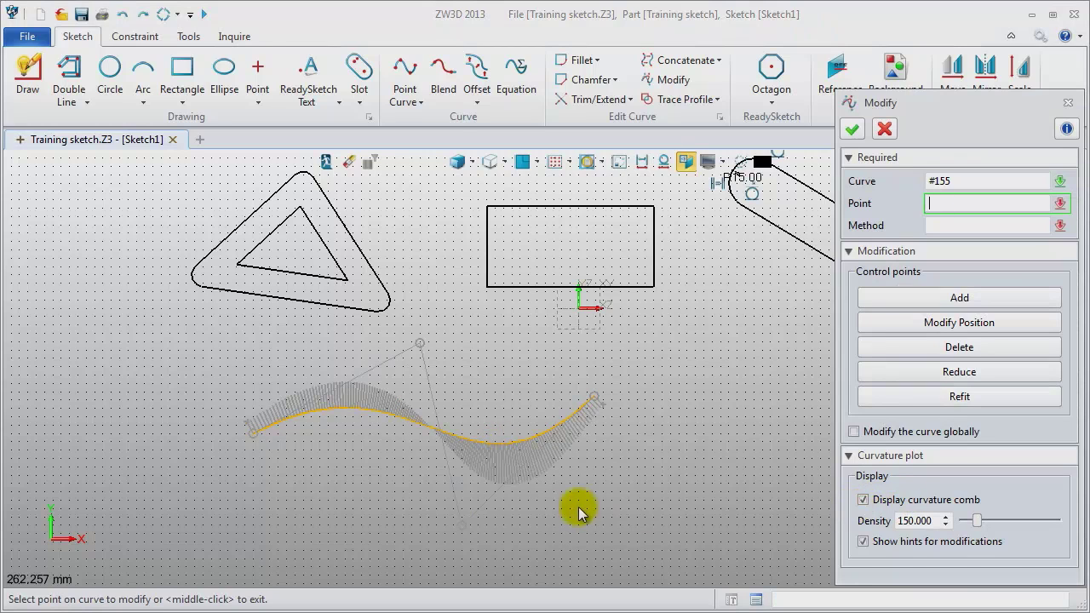
pyautogui.click(950, 330)
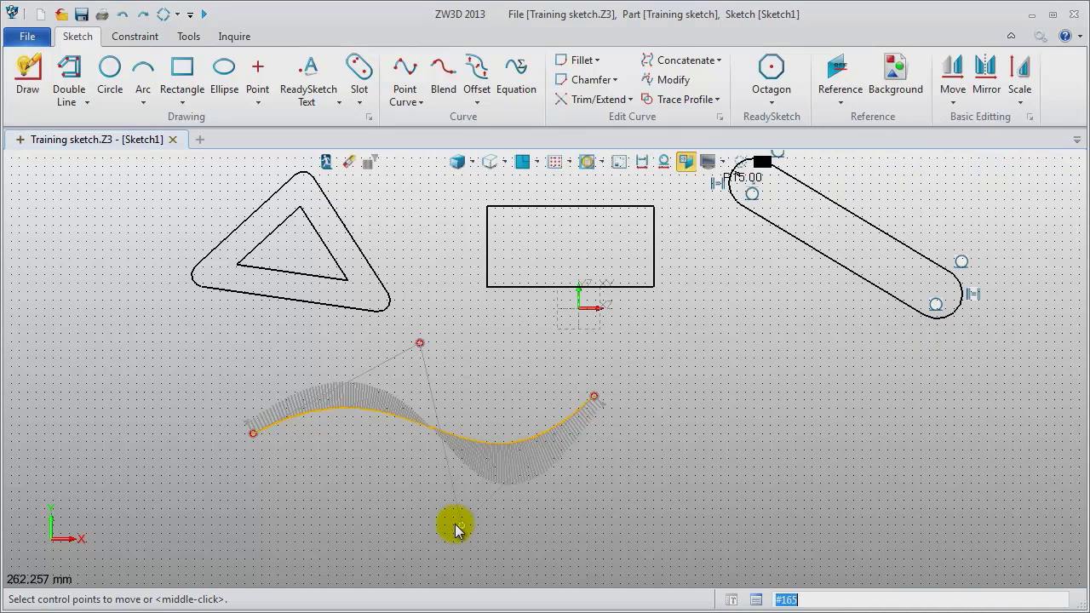
pyautogui.click(461, 525)
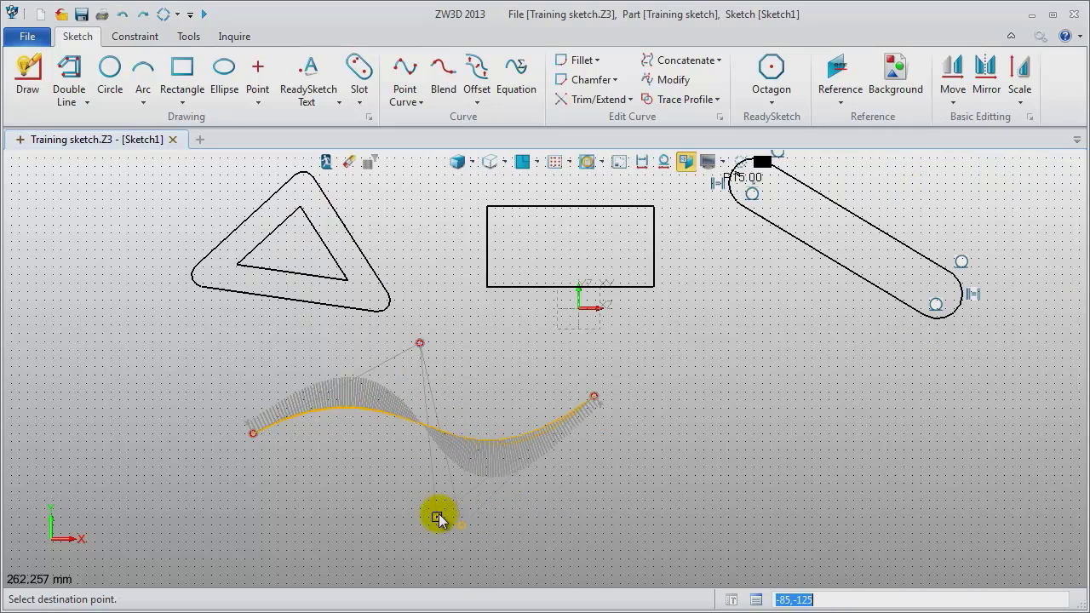
pyautogui.click(430, 519)
pyautogui.middleClick(712, 515)
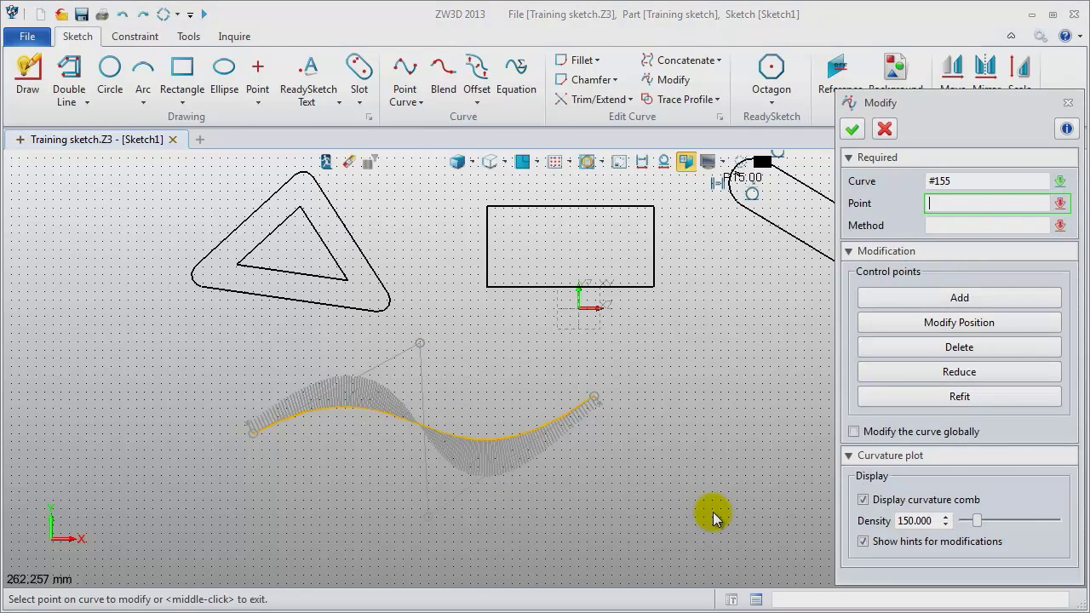
pyautogui.middleClick(712, 516)
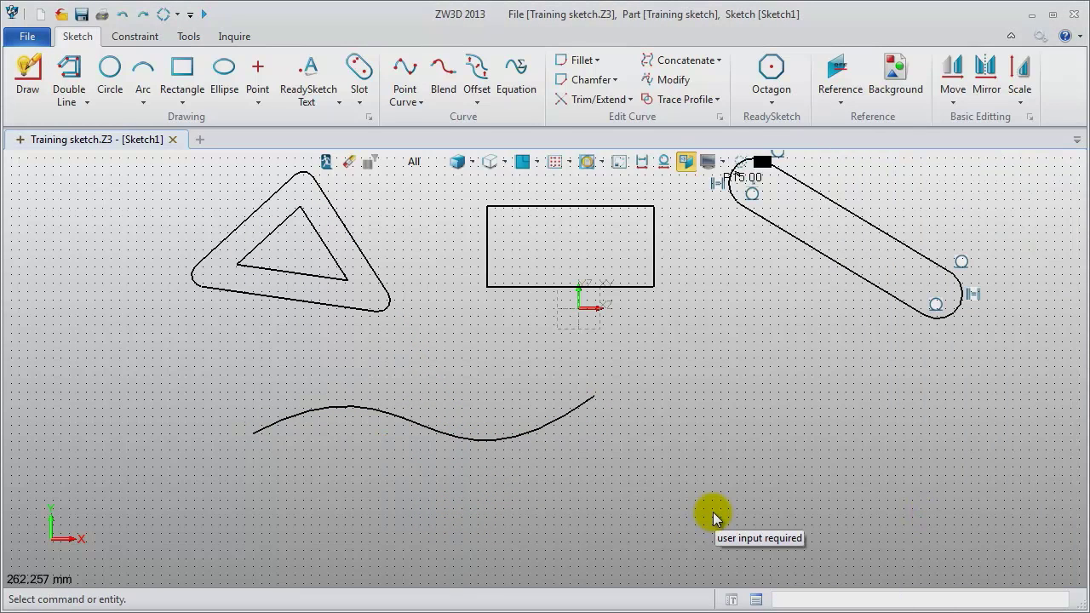
# - Offset the wavy spline by 10 in both directions
pyautogui.moveTo(714, 517); pyautogui.dragTo(650, 518, button='right')
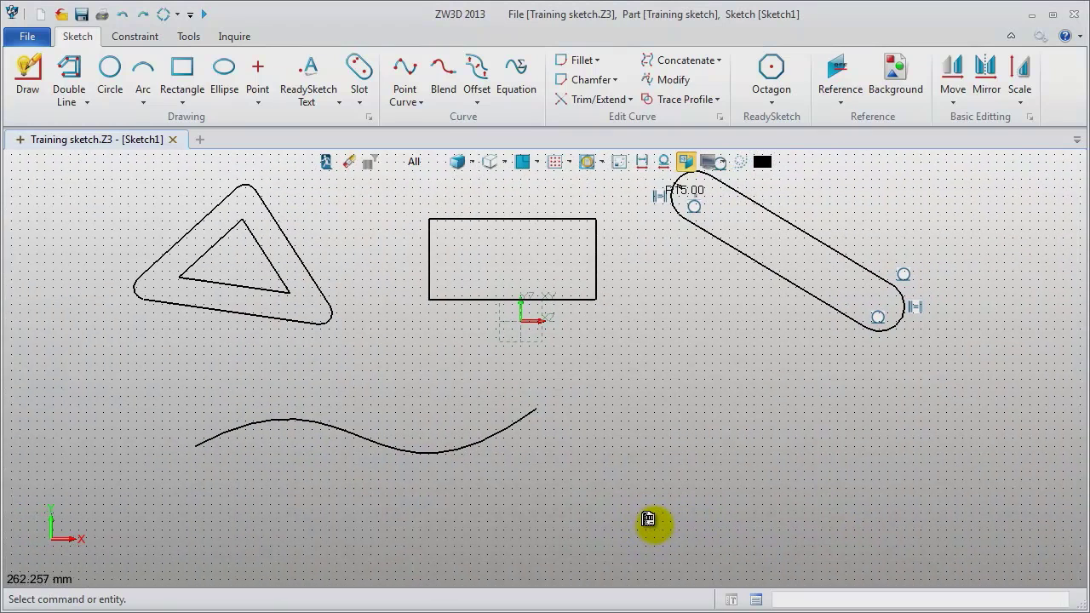
pyautogui.click(477, 73)
pyautogui.click(460, 453)
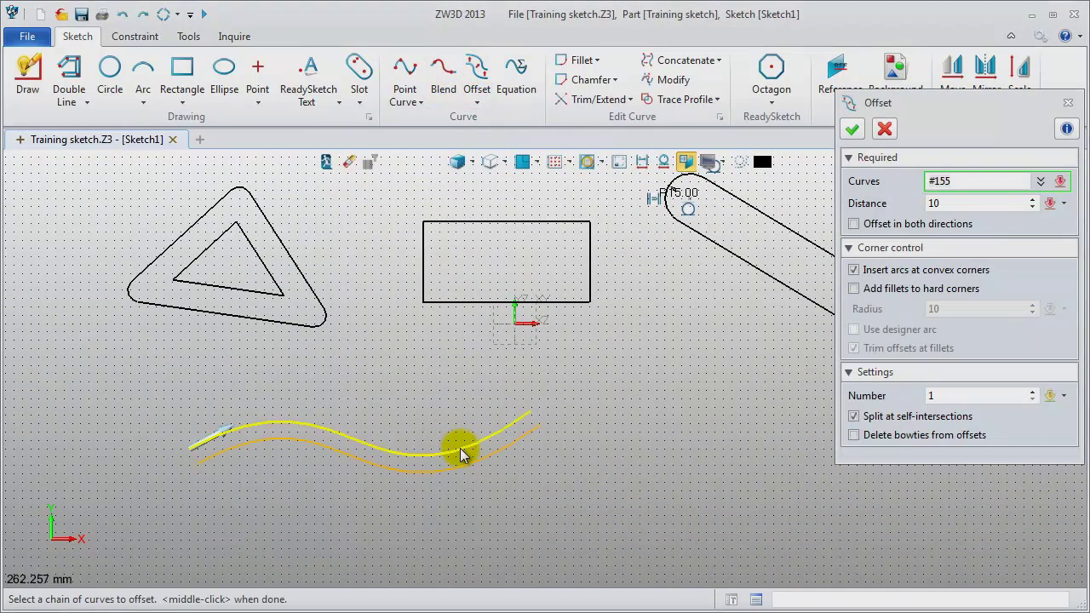
pyautogui.middleClick(460, 453)
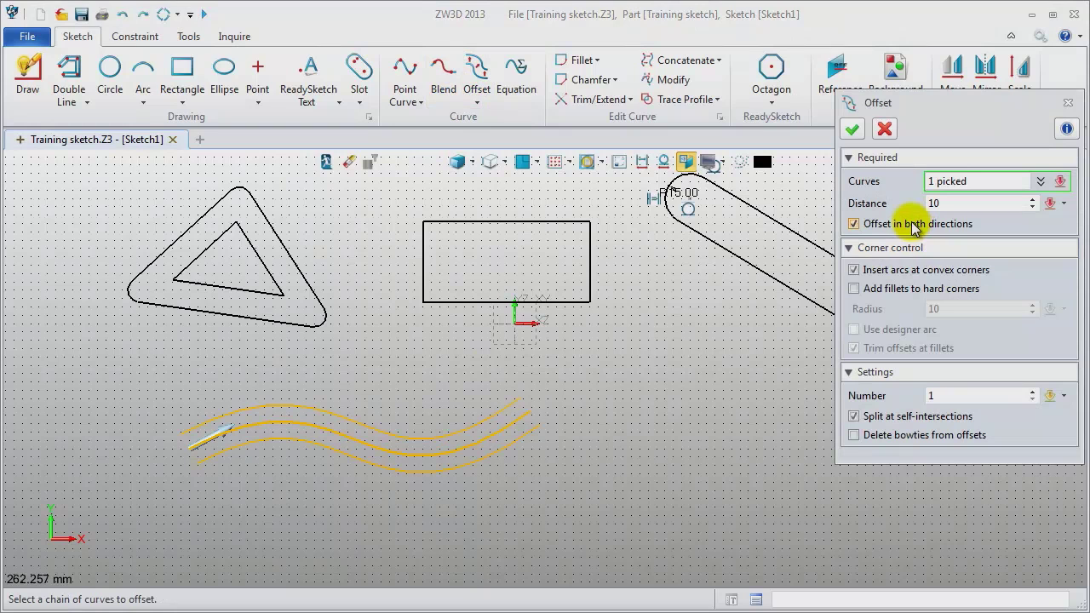
pyautogui.middleClick(662, 487)
pyautogui.middleClick(663, 488)
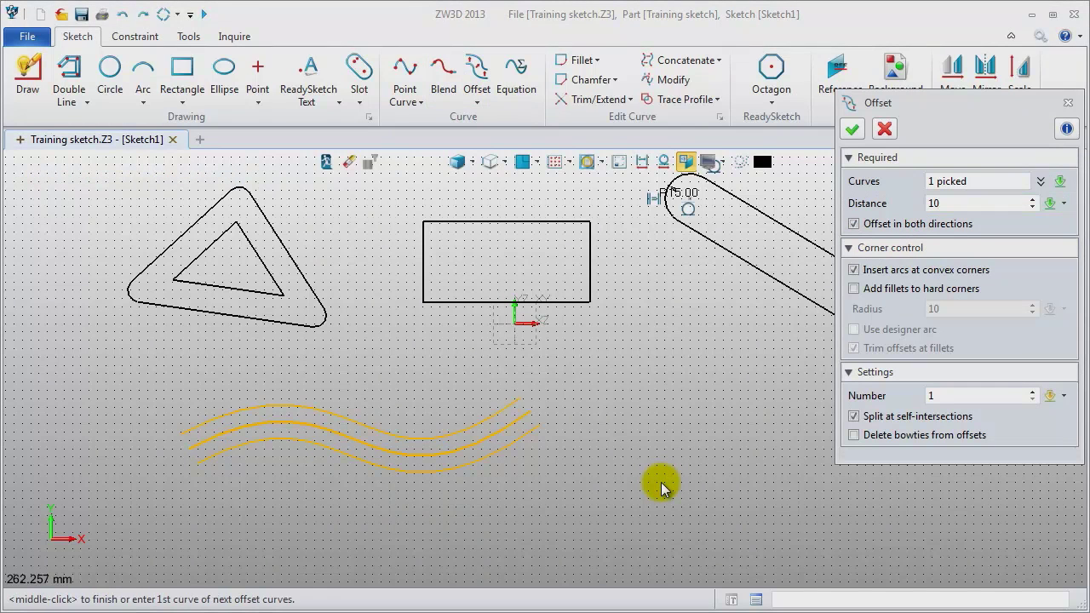
pyautogui.middleClick(660, 487)
# - Insert the Helical curve 2 equation spiral at a picked point below the slot
pyautogui.click(516, 75)
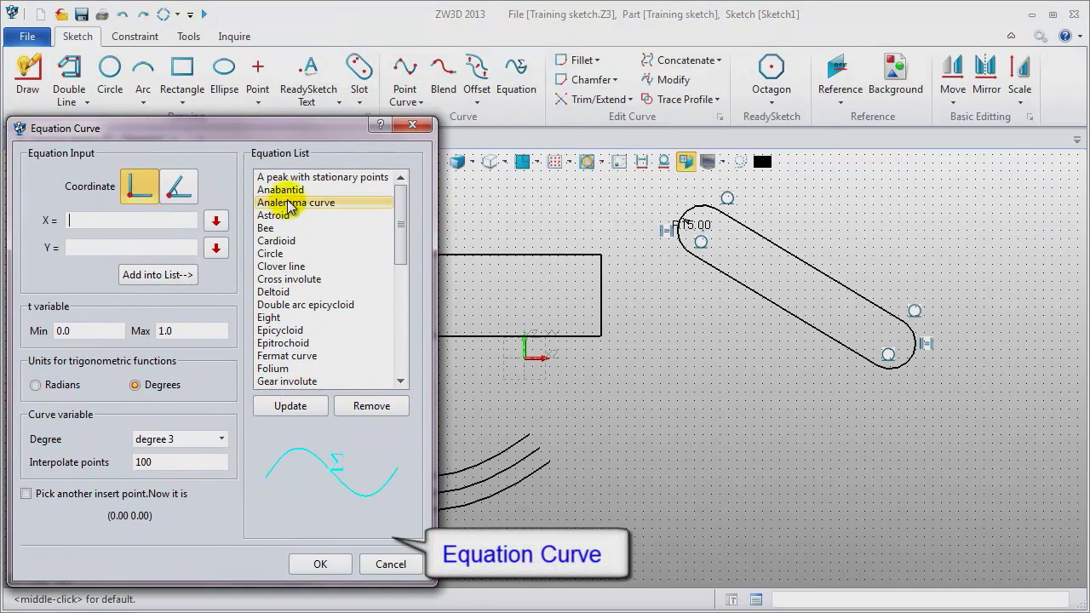
pyautogui.click(277, 266)
pyautogui.click(282, 332)
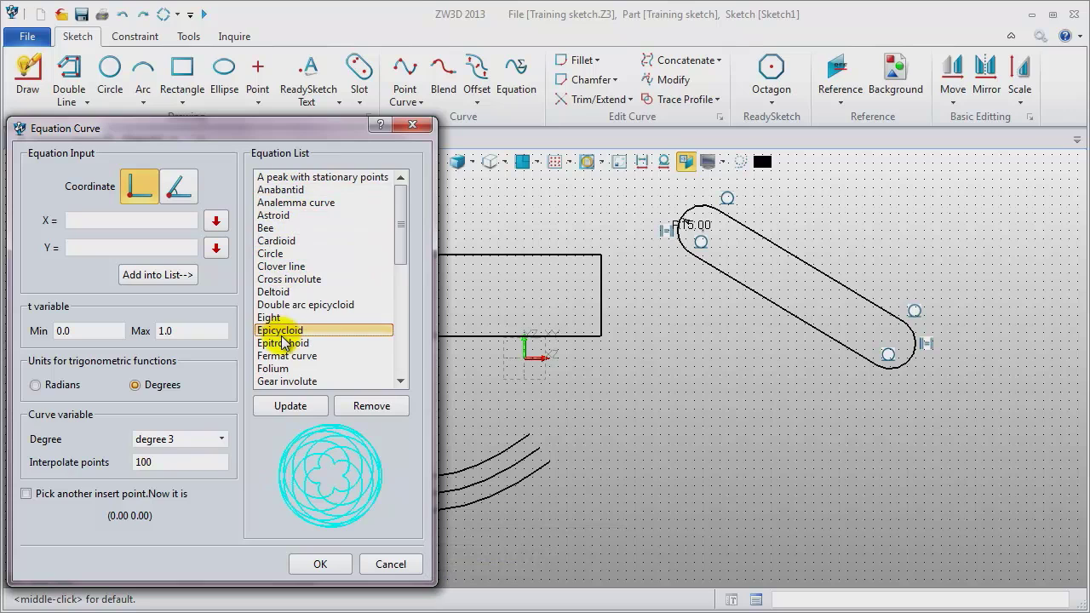
pyautogui.scroll(-1, 281, 337)
pyautogui.click(290, 356)
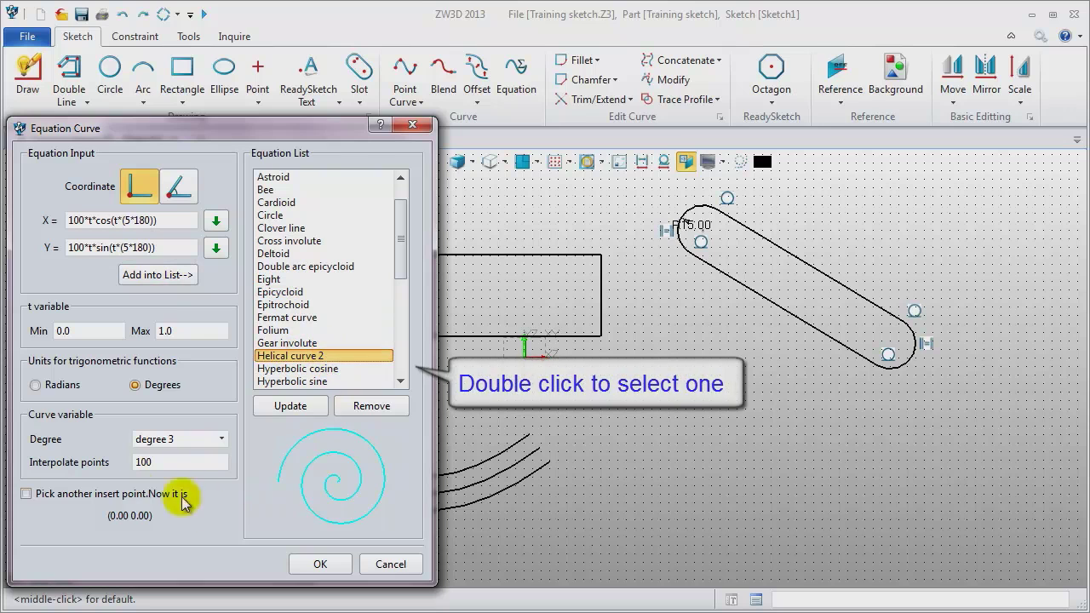
pyautogui.click(128, 494)
pyautogui.click(315, 569)
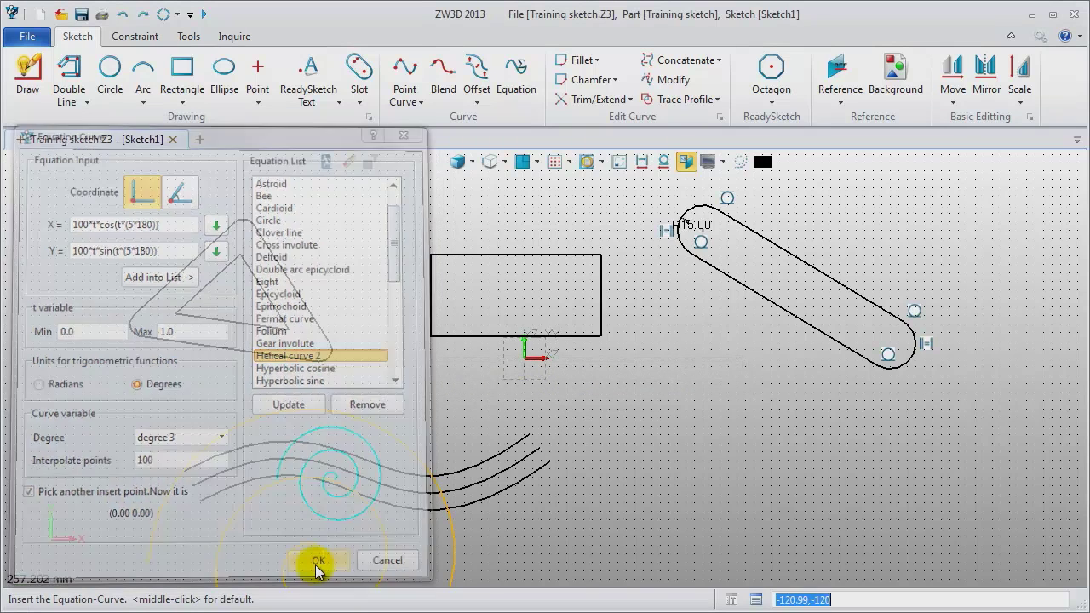
pyautogui.click(746, 475)
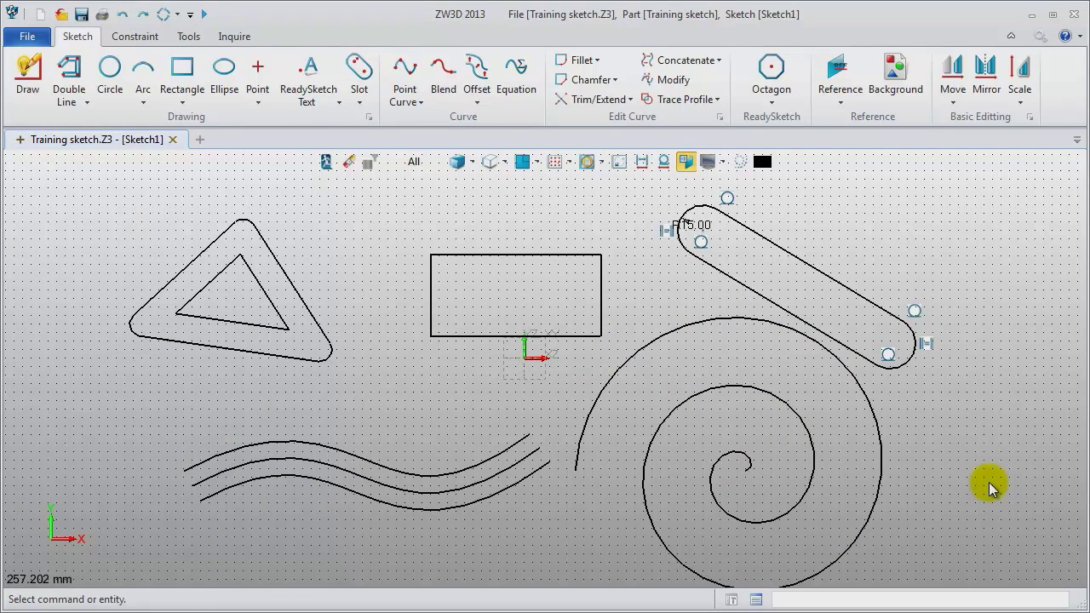
pyautogui.scroll(-3, 989, 482)
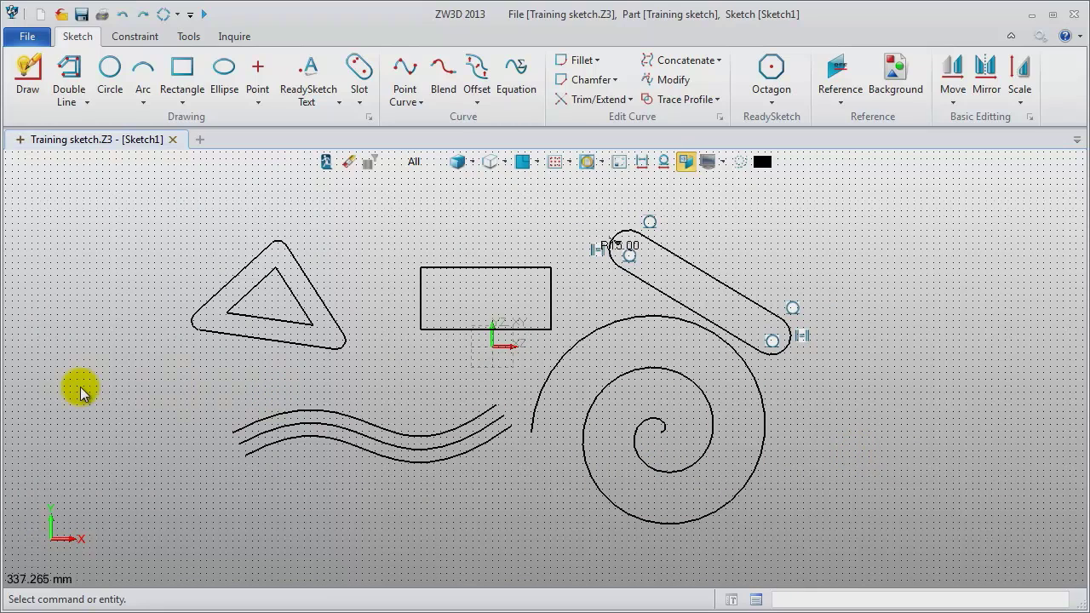
# - Create a new standalone sketch named 'Quick Draw'
pyautogui.click(19, 140)
pyautogui.click(684, 201)
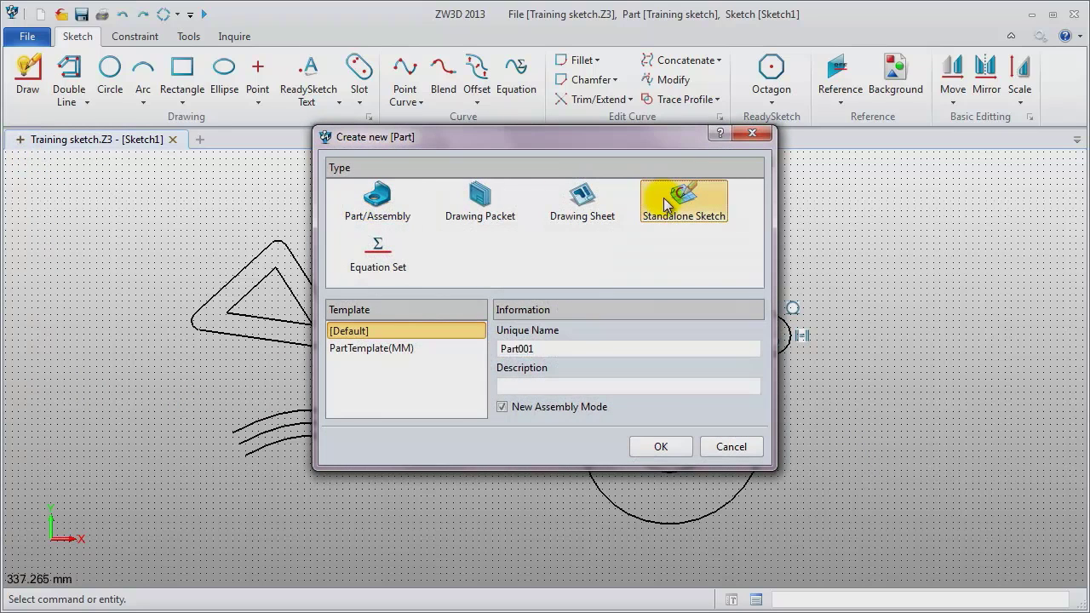
pyautogui.press('BackSpace')
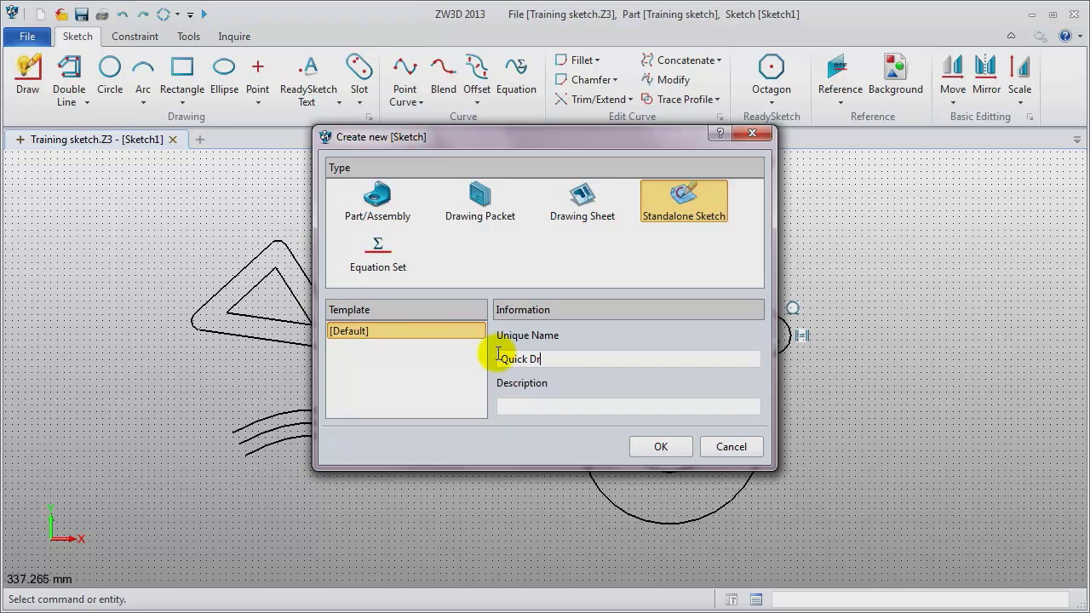
pyautogui.write('Quick Draw')
pyautogui.press('Return')
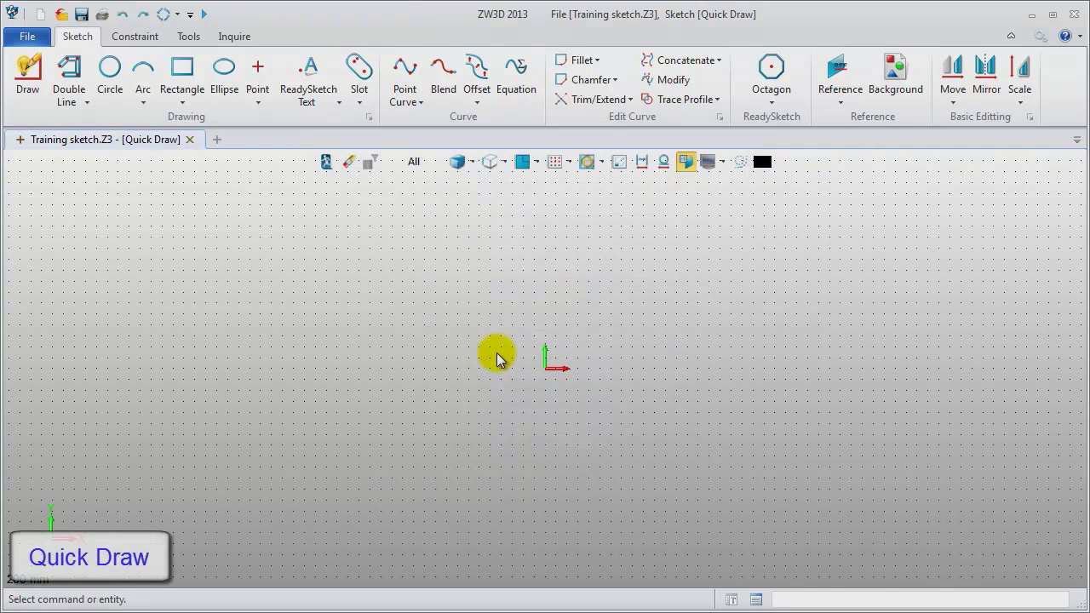
# - Draw a closed triangle with a horizontal base on the left
pyautogui.click(25, 81)
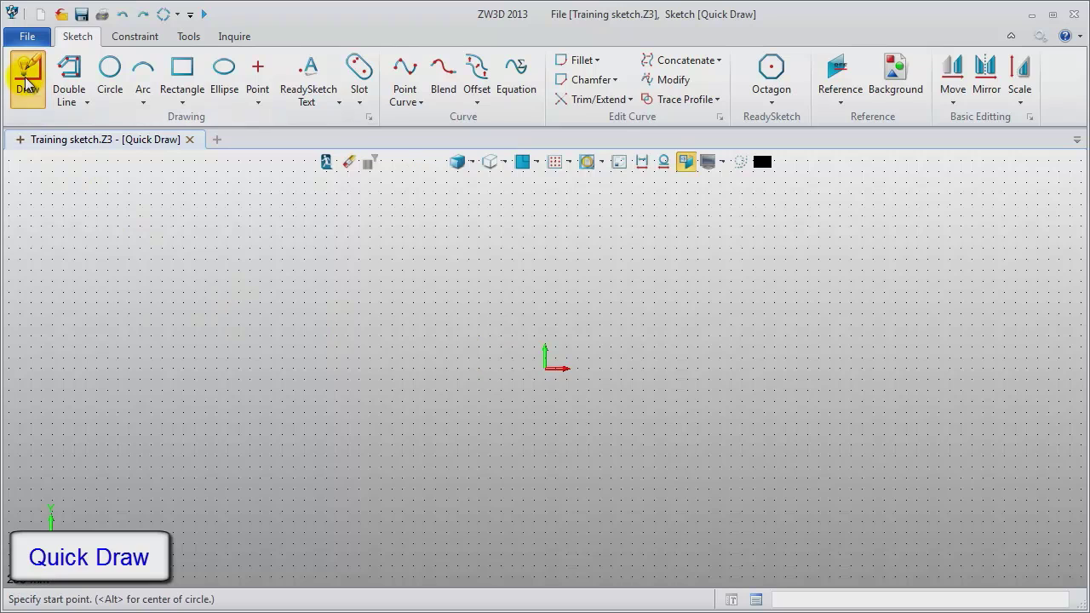
pyautogui.click(85, 282)
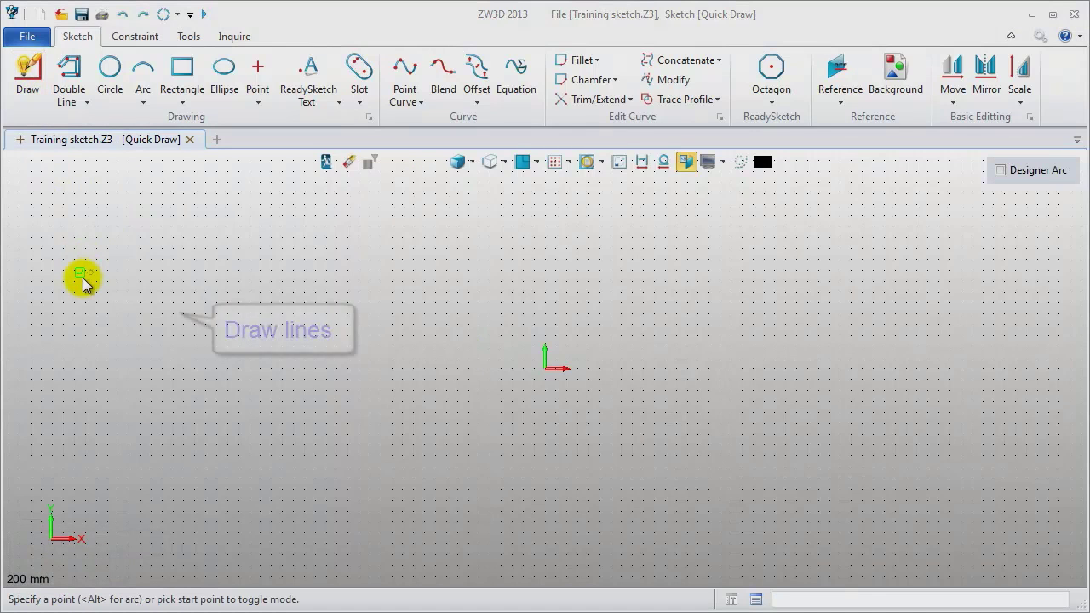
pyautogui.click(242, 281)
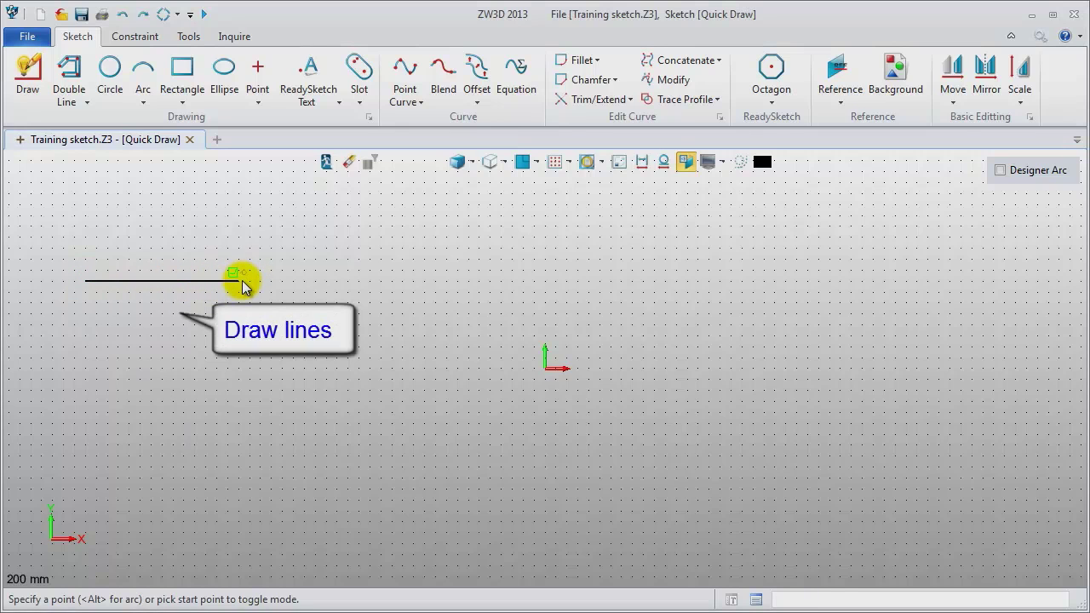
pyautogui.click(129, 183)
pyautogui.click(86, 282)
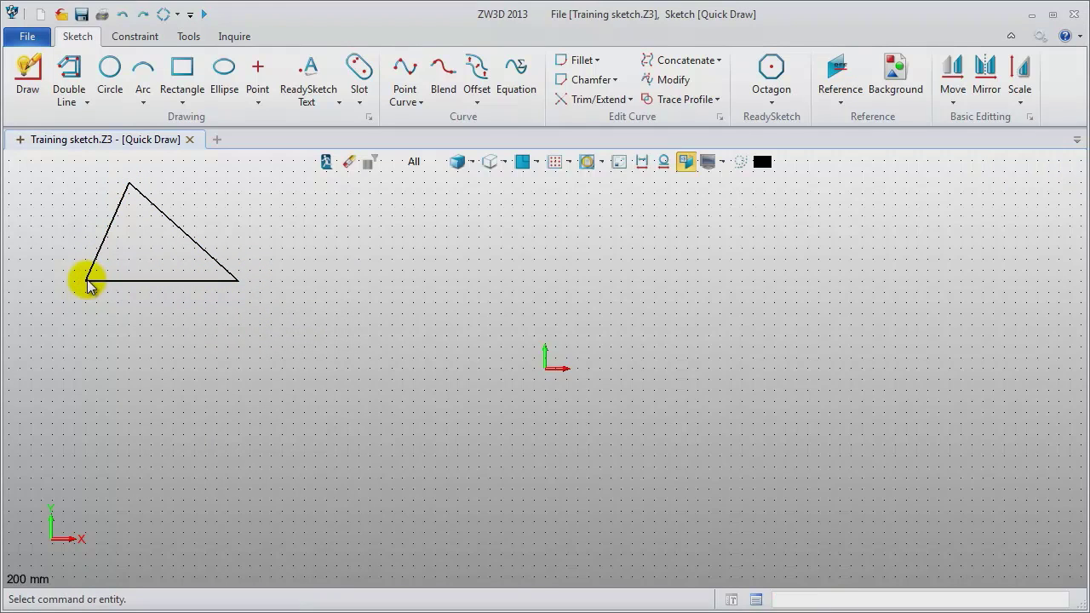
# - Draw a straight line that continues into a tangent curve and a curled arc
pyautogui.click(23, 71)
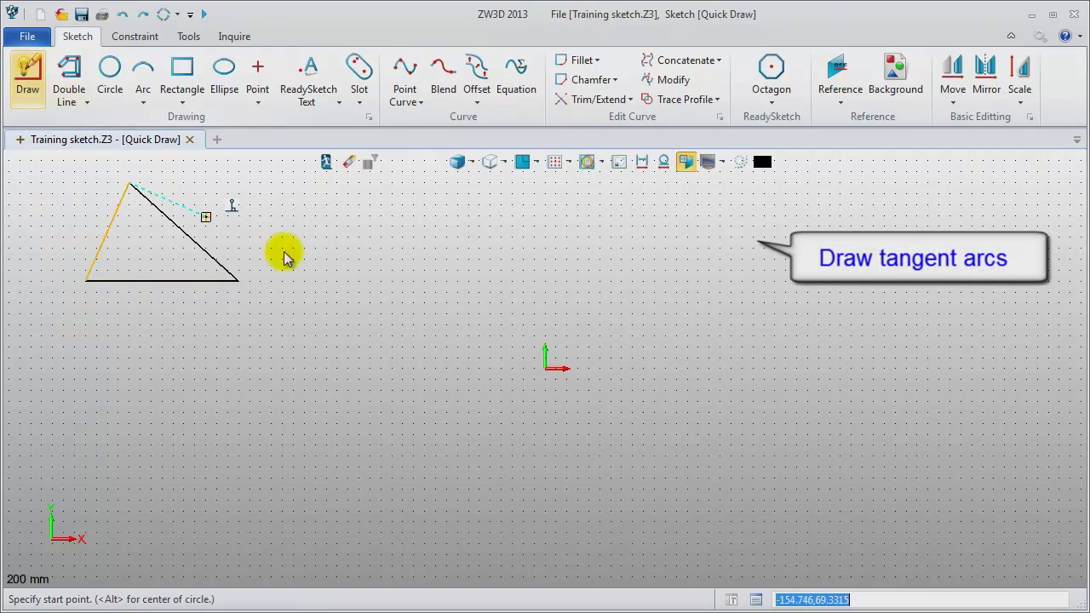
pyautogui.click(350, 280)
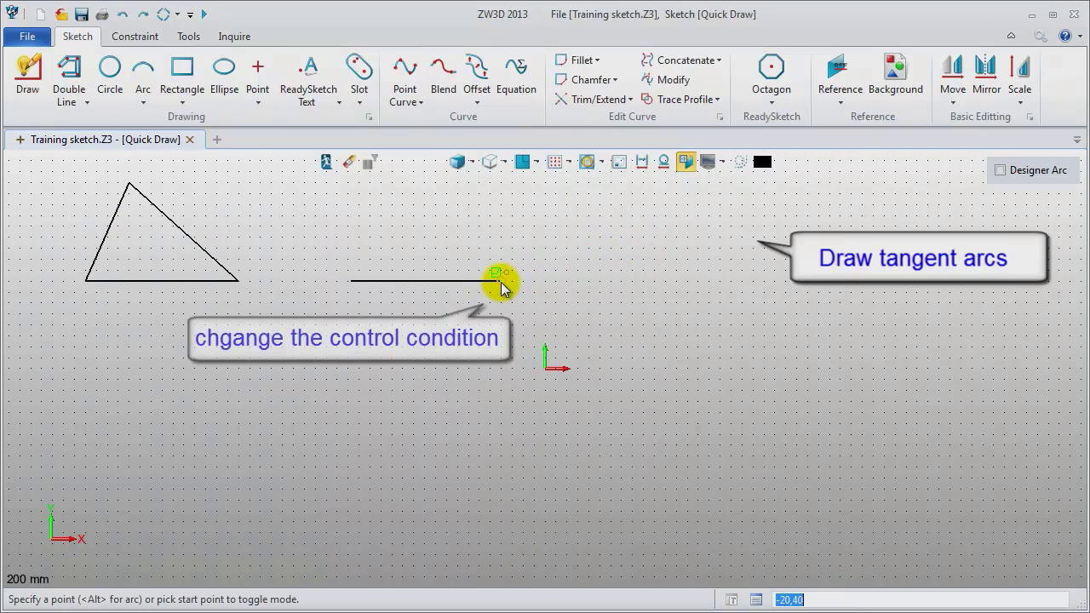
pyautogui.press('alt')
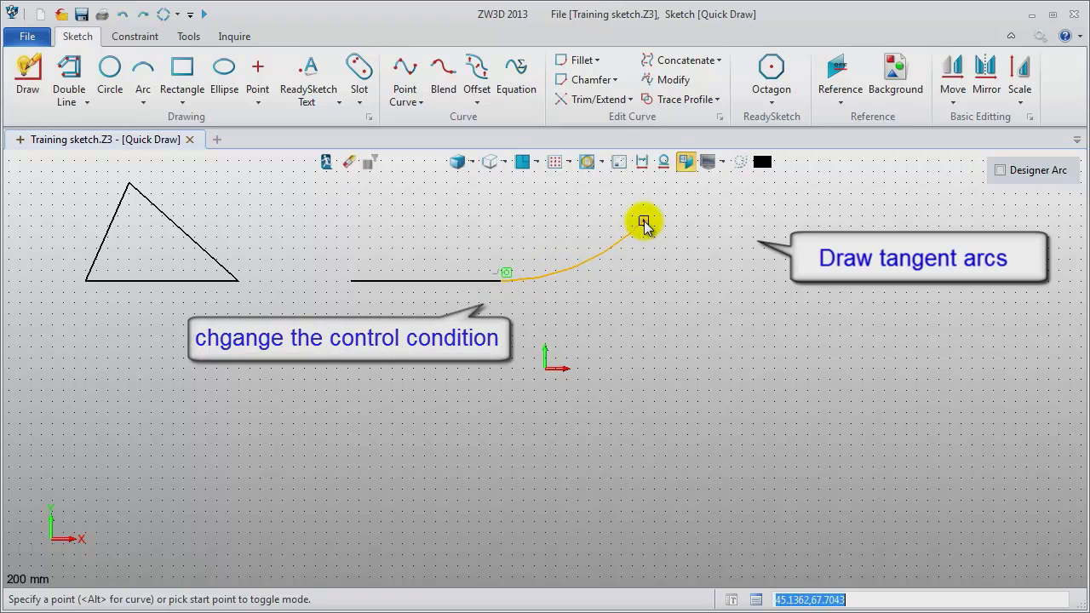
pyautogui.click(648, 215)
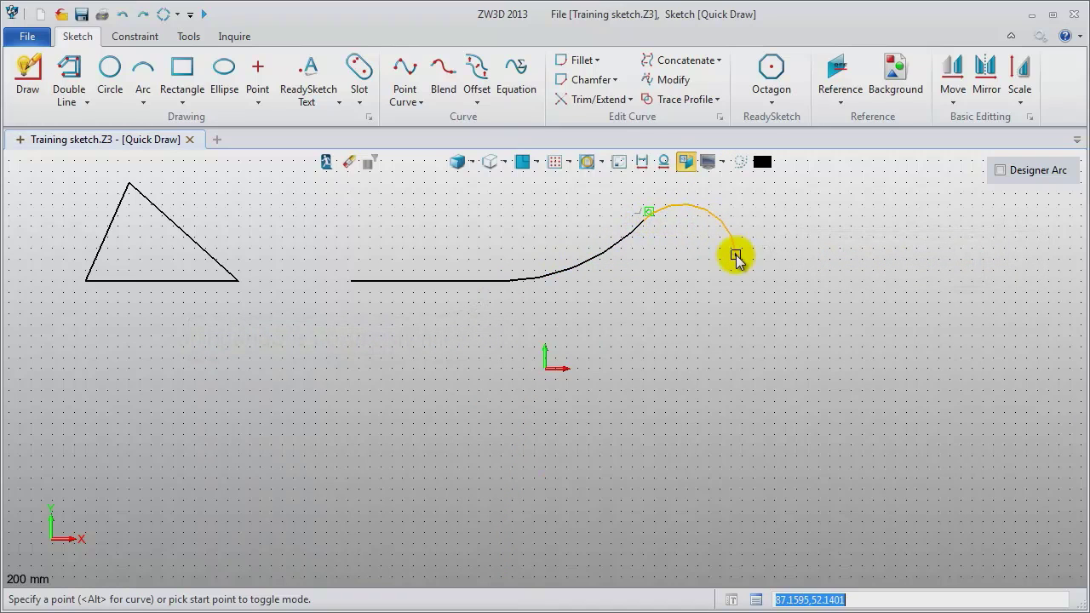
pyautogui.click(697, 316)
pyautogui.middleClick(793, 295)
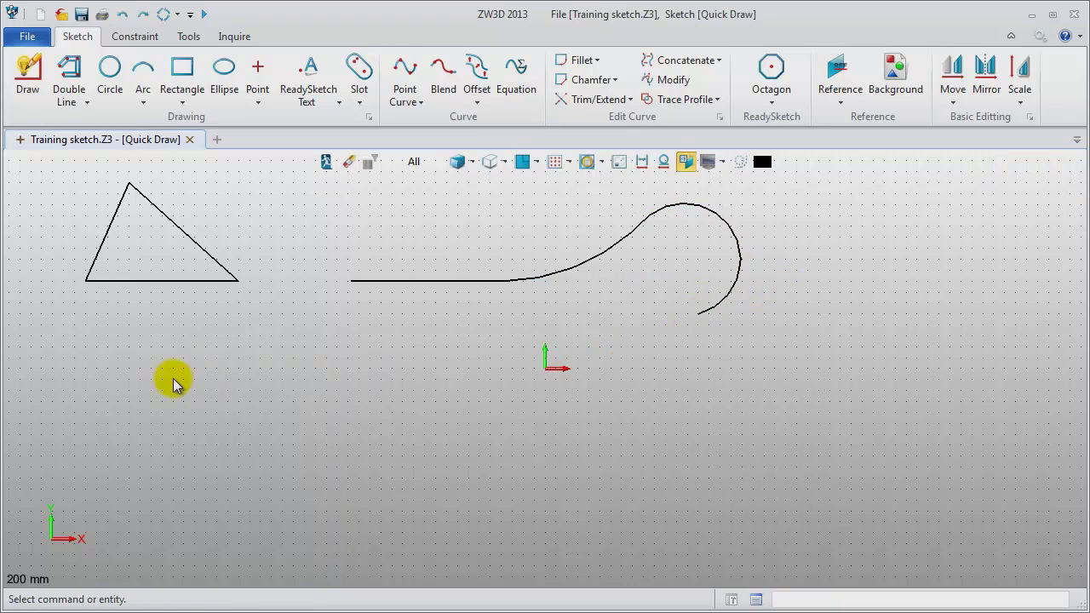
pyautogui.click(27, 90)
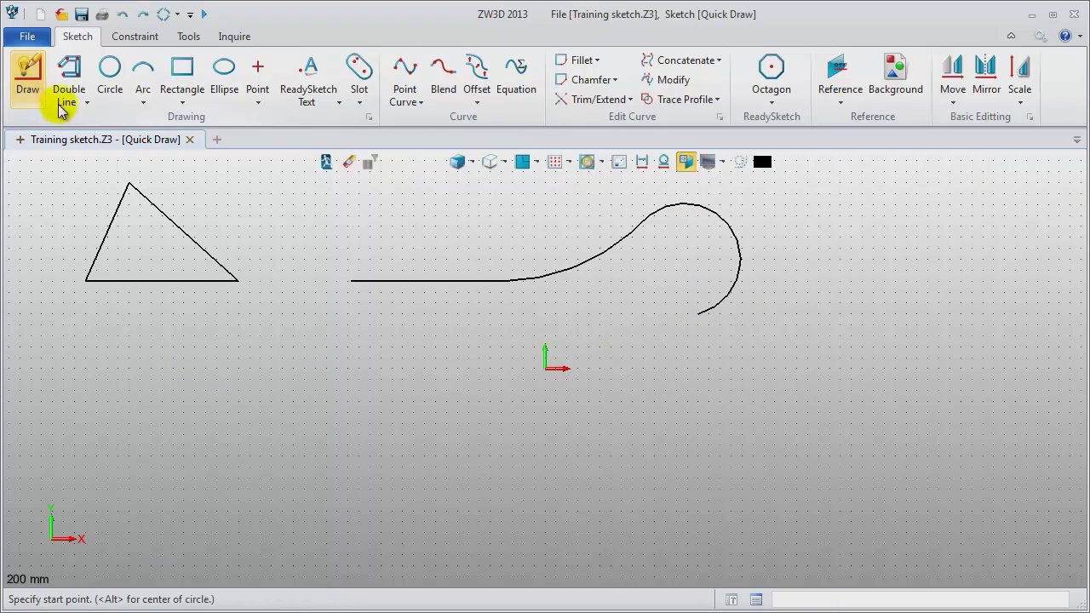
# - Draw a three-point arc at the upper right, bulging upward between its two end points
pyautogui.click(868, 281)
pyautogui.press('alt')
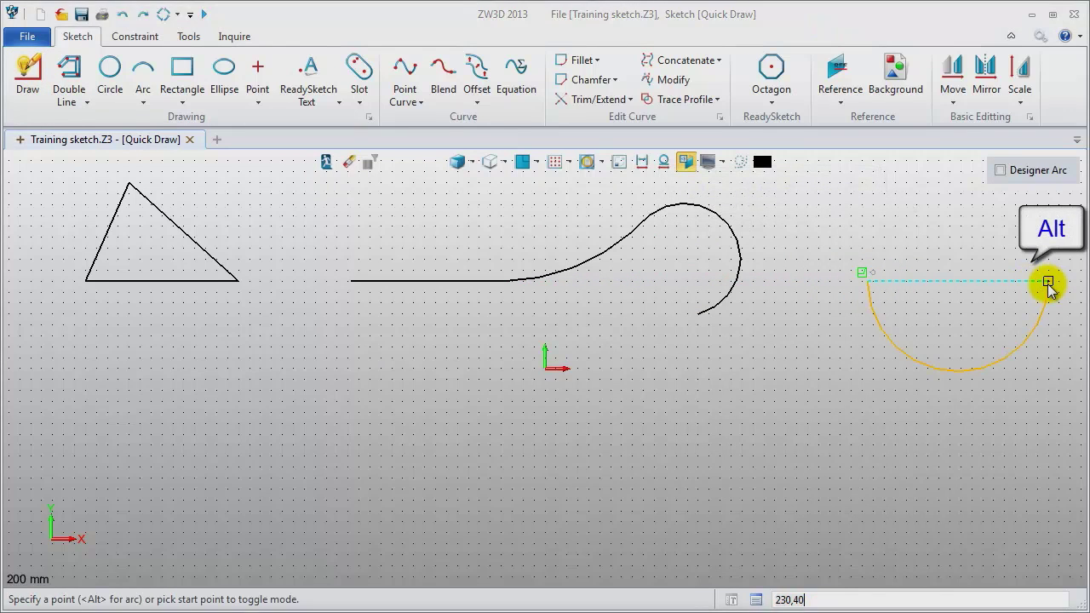
pyautogui.click(1048, 282)
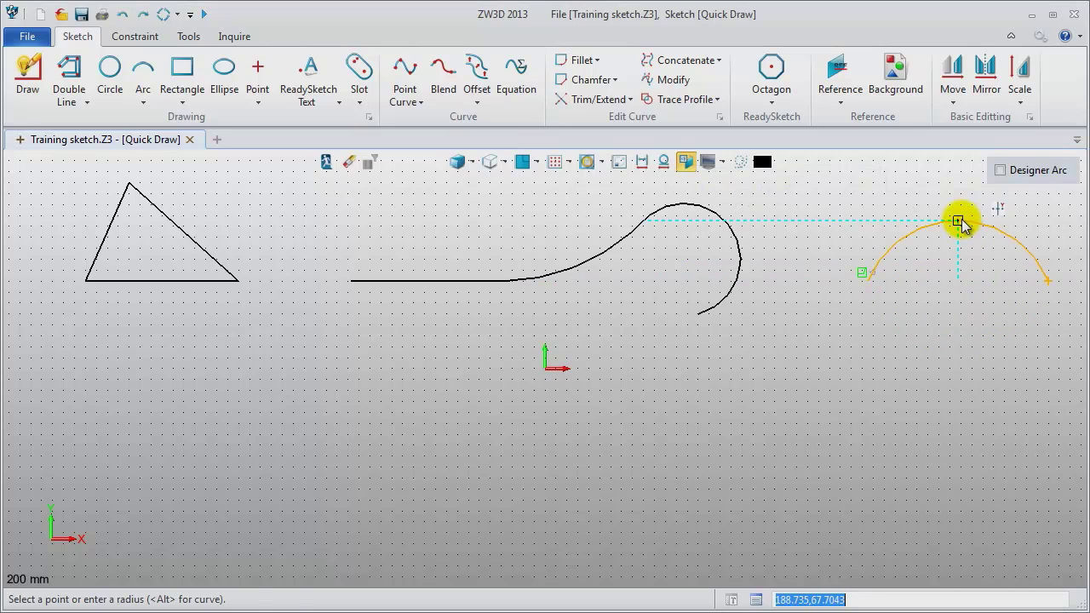
pyautogui.click(960, 222)
pyautogui.middleClick(960, 394)
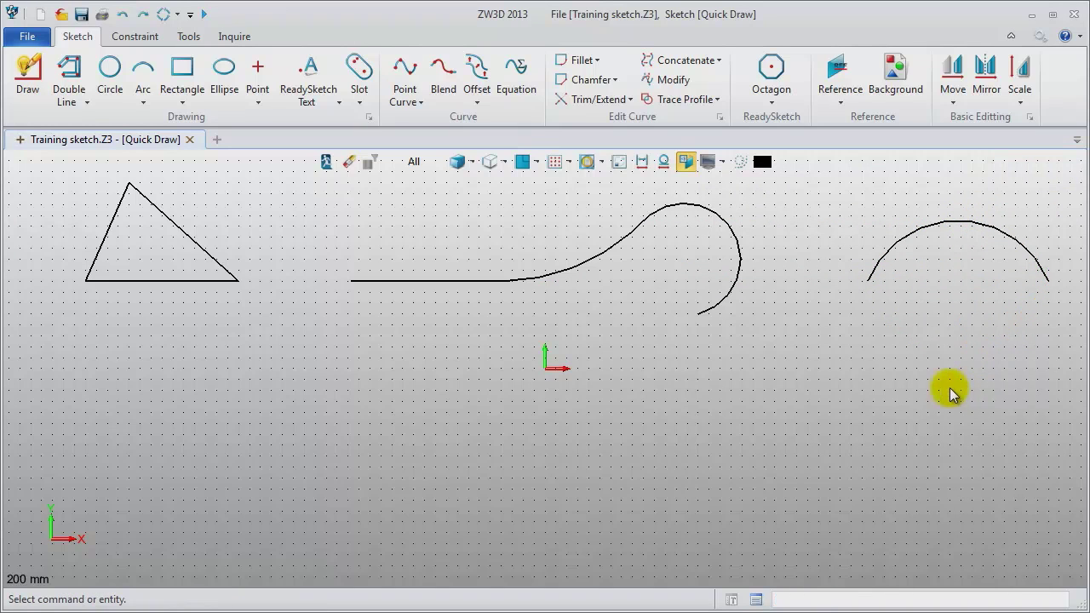
# - Draw three concentric circles of different radii around one centre at the lower left
pyautogui.click(26, 87)
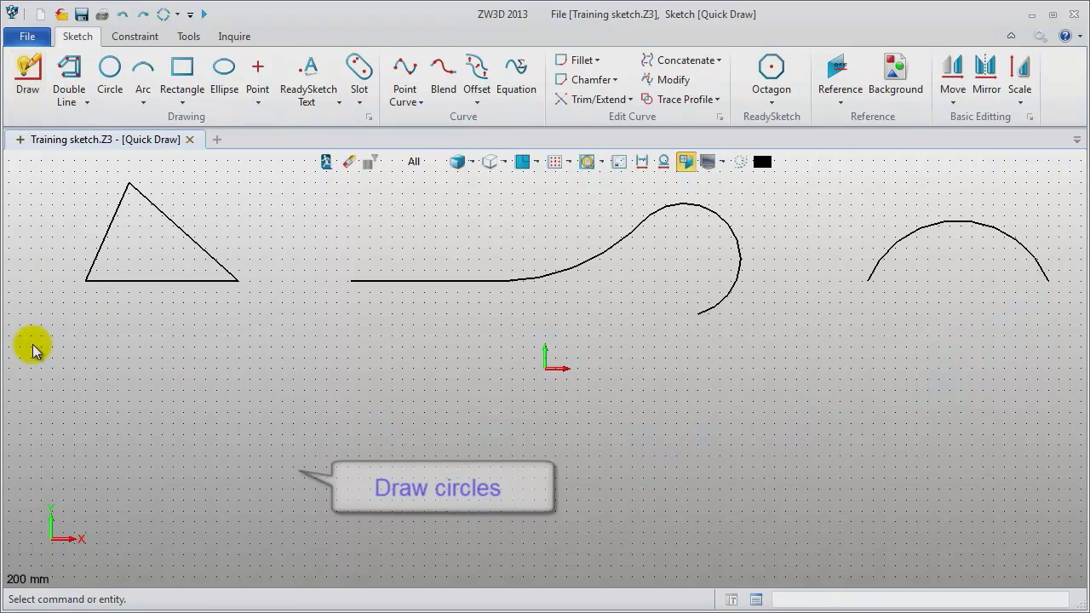
pyautogui.keyDown('alt'); pyautogui.click(189, 433); pyautogui.keyUp('alt')
pyautogui.click(256, 397)
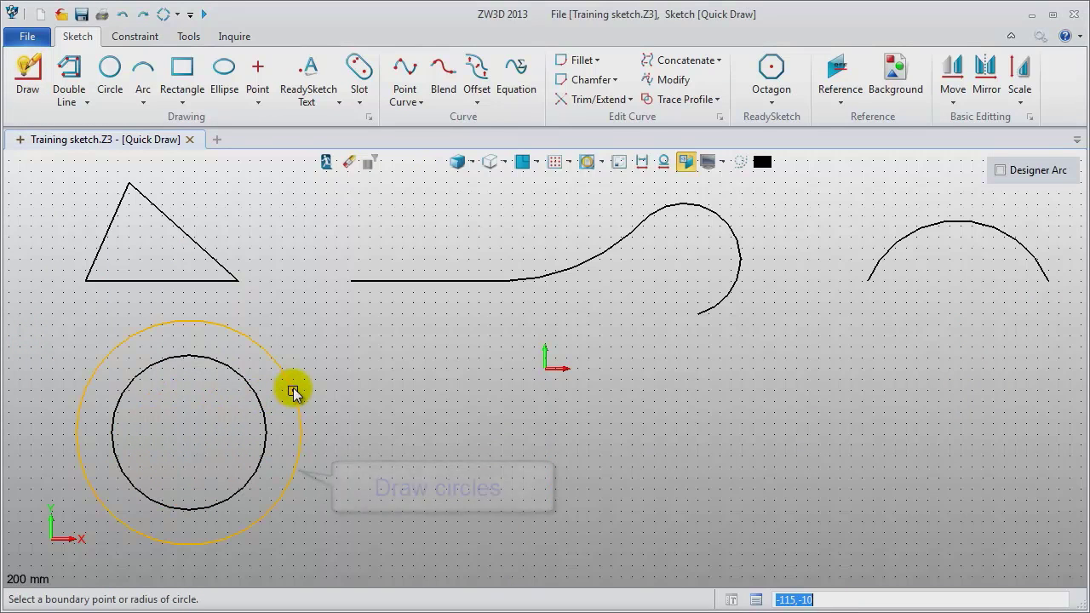
pyautogui.click(293, 392)
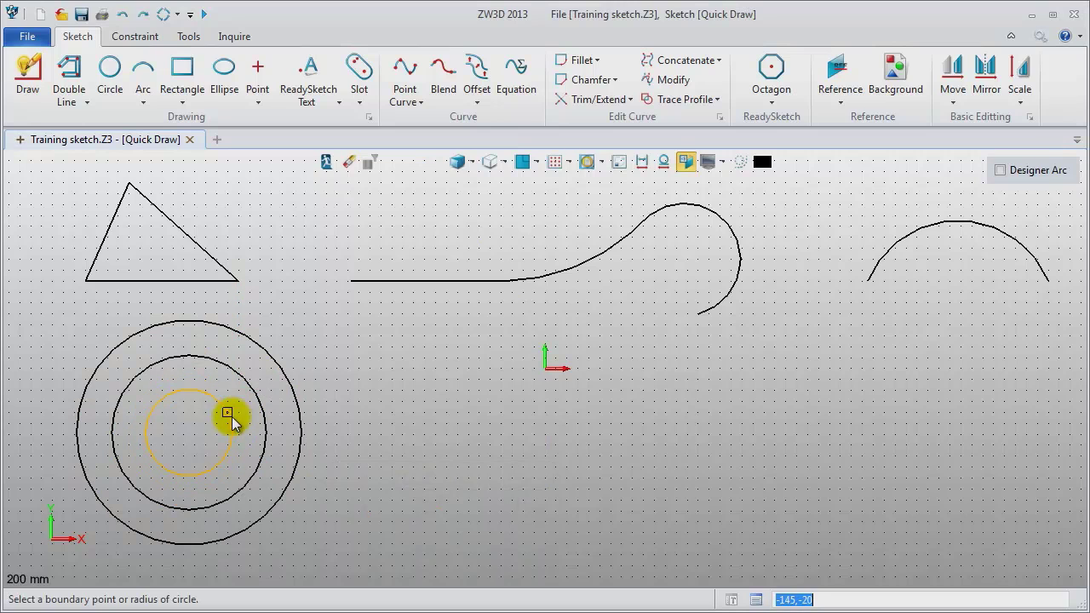
pyautogui.click(232, 418)
pyautogui.press('Escape')
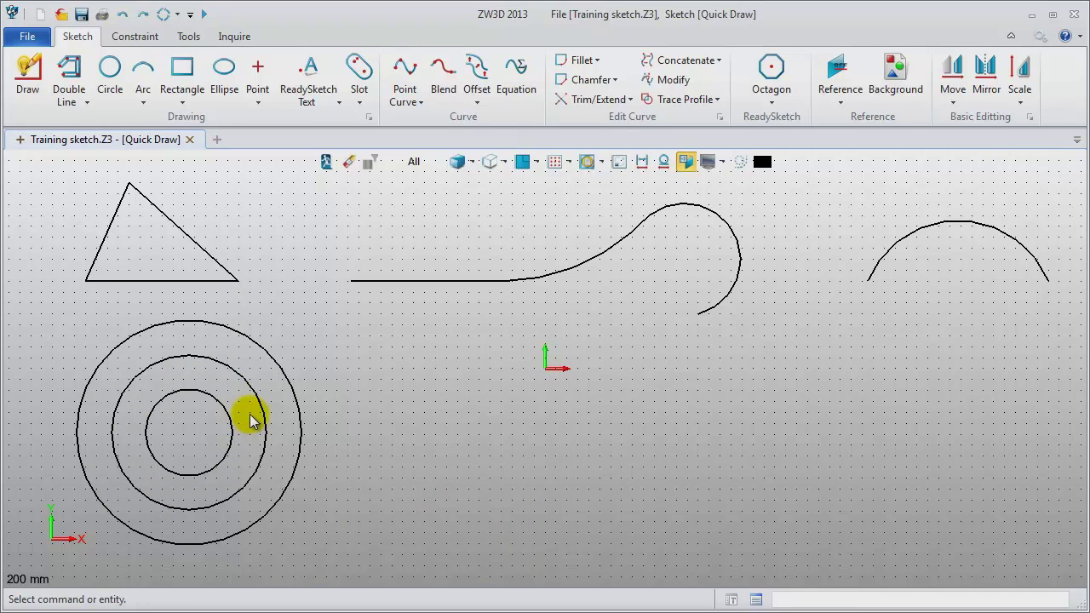
pyautogui.scroll(1, 425, 435)
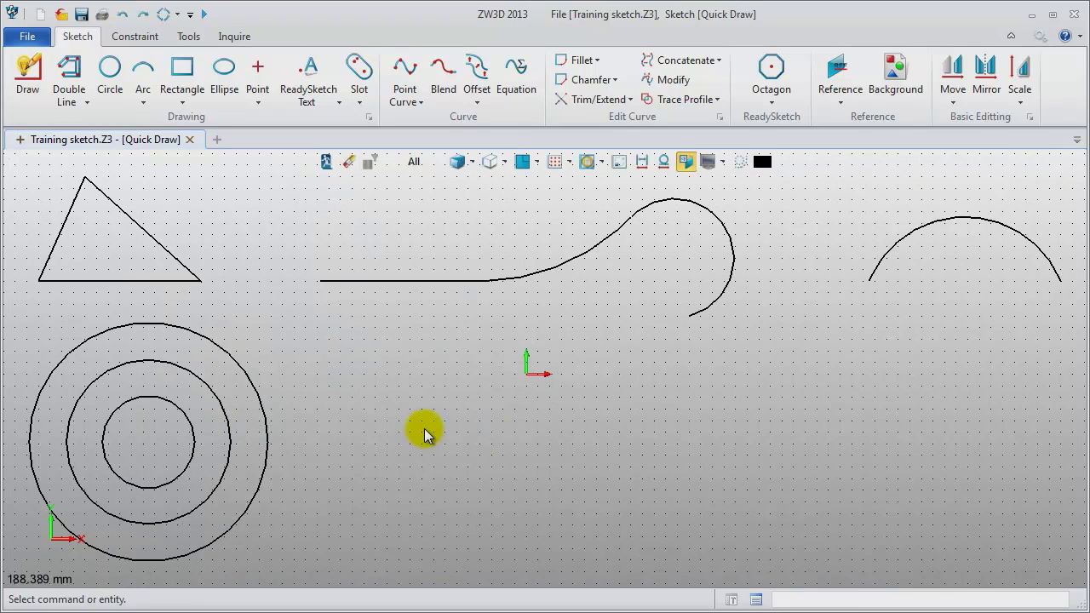
# - Draw a radius arc below the origin between two end points, sagging shallowly downward
pyautogui.press('a')
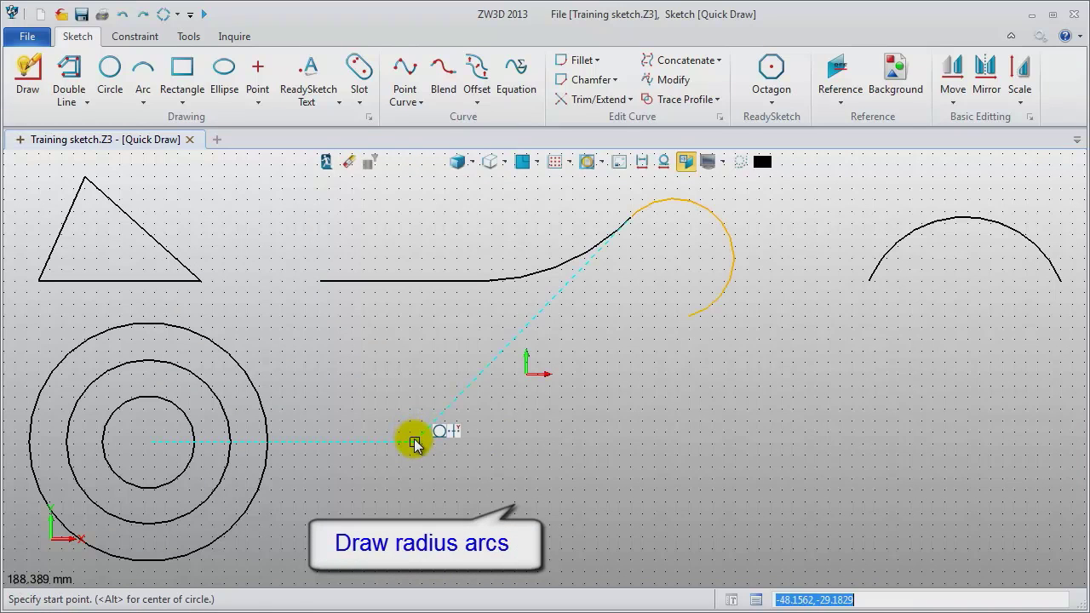
pyautogui.click(410, 433)
pyautogui.press('alt')
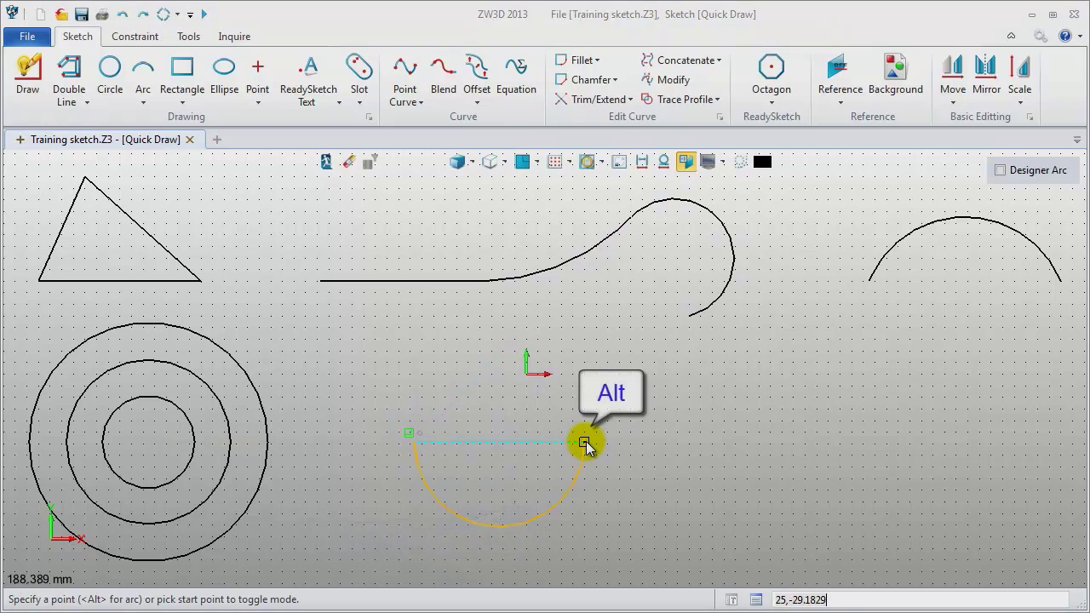
pyautogui.click(584, 441)
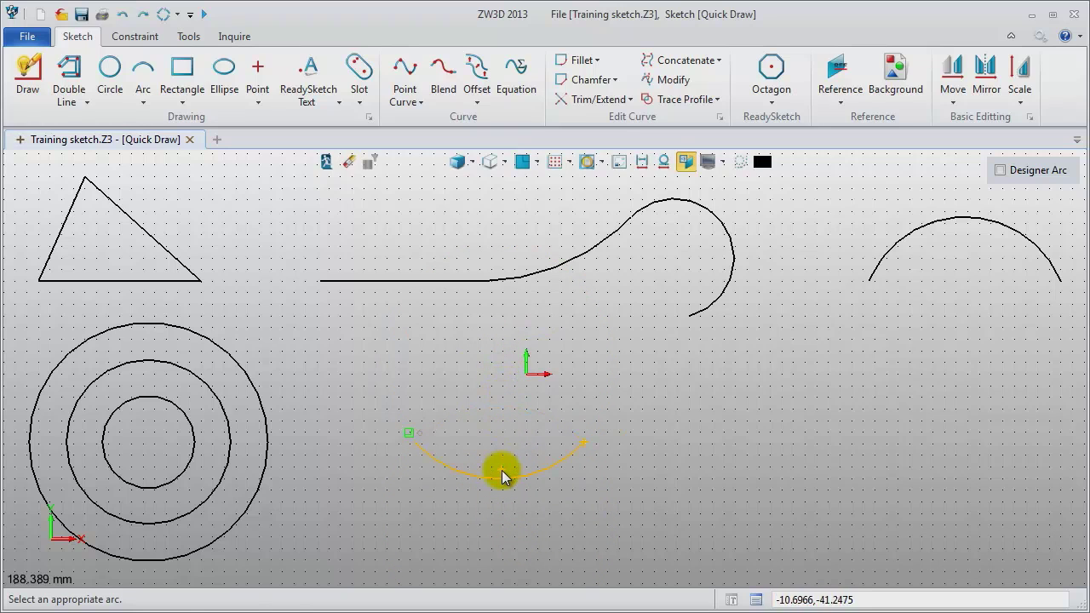
pyautogui.click(502, 475)
pyautogui.press('Escape')
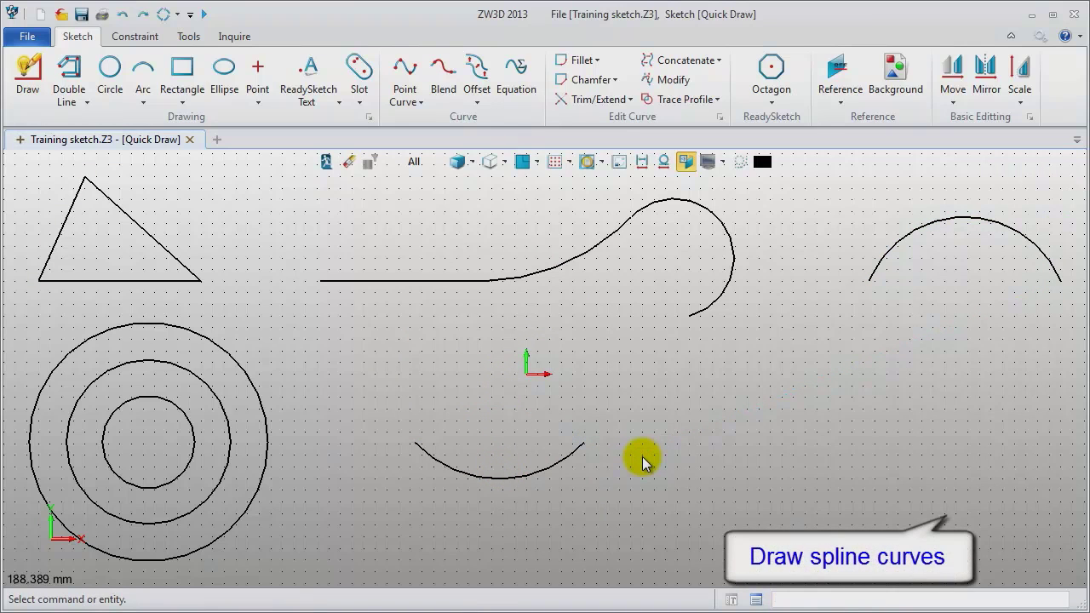
# - Draw a wavy interpolated spline from the lower middle to the right edge, setting its end tangent
pyautogui.press('Return')
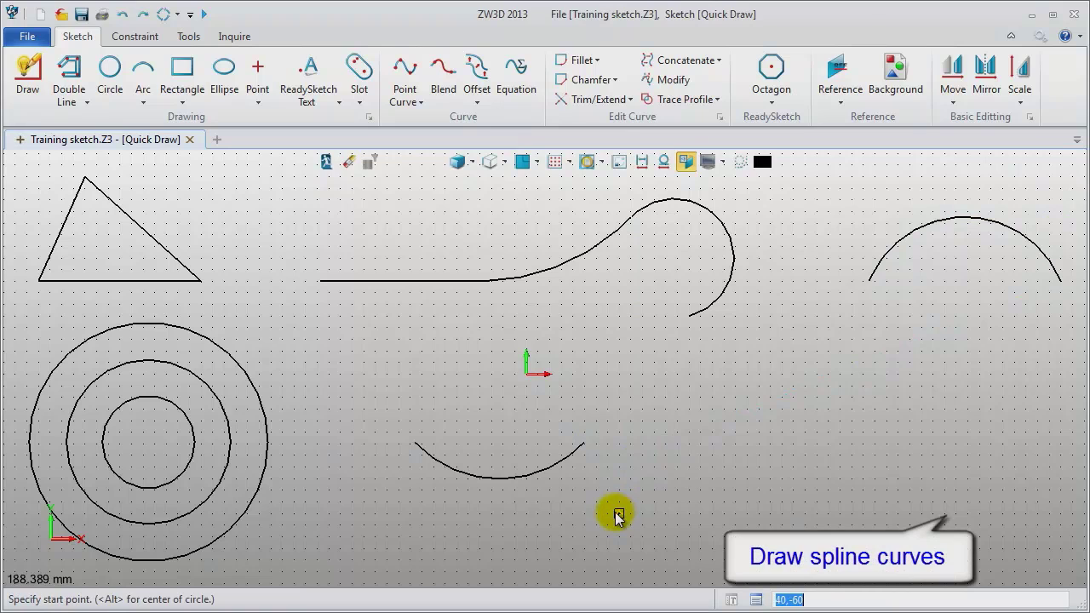
pyautogui.click(605, 521)
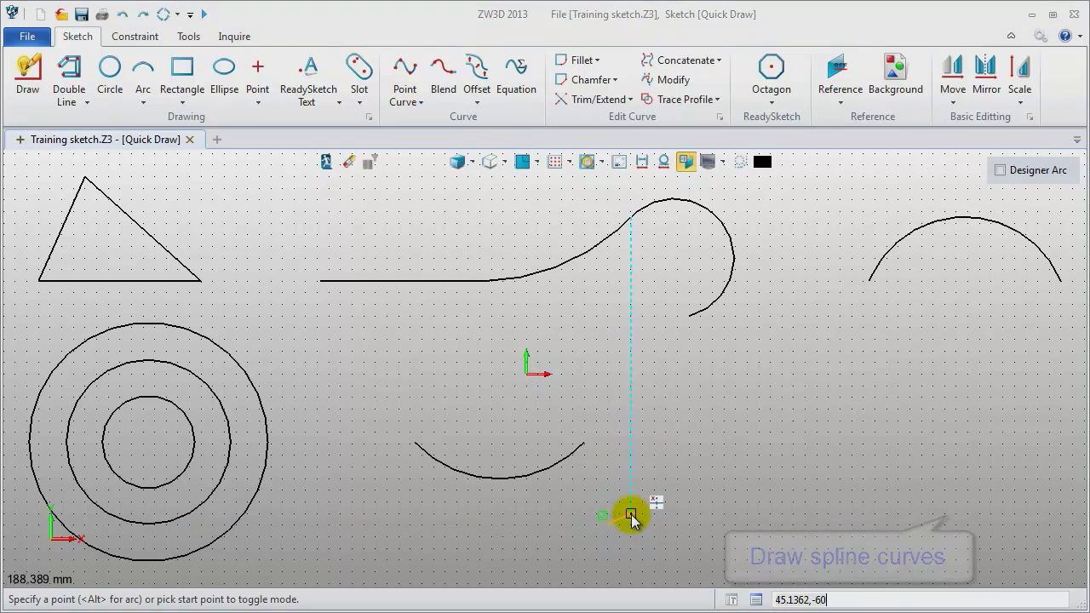
pyautogui.press('alt')
pyautogui.click(733, 417)
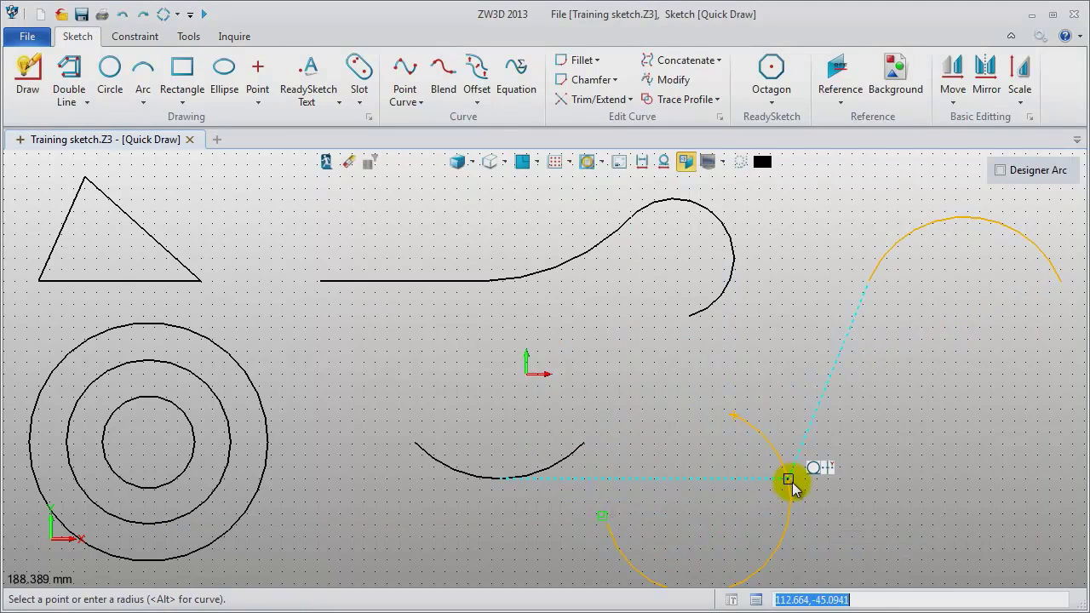
pyautogui.press('alt')
pyautogui.click(869, 488)
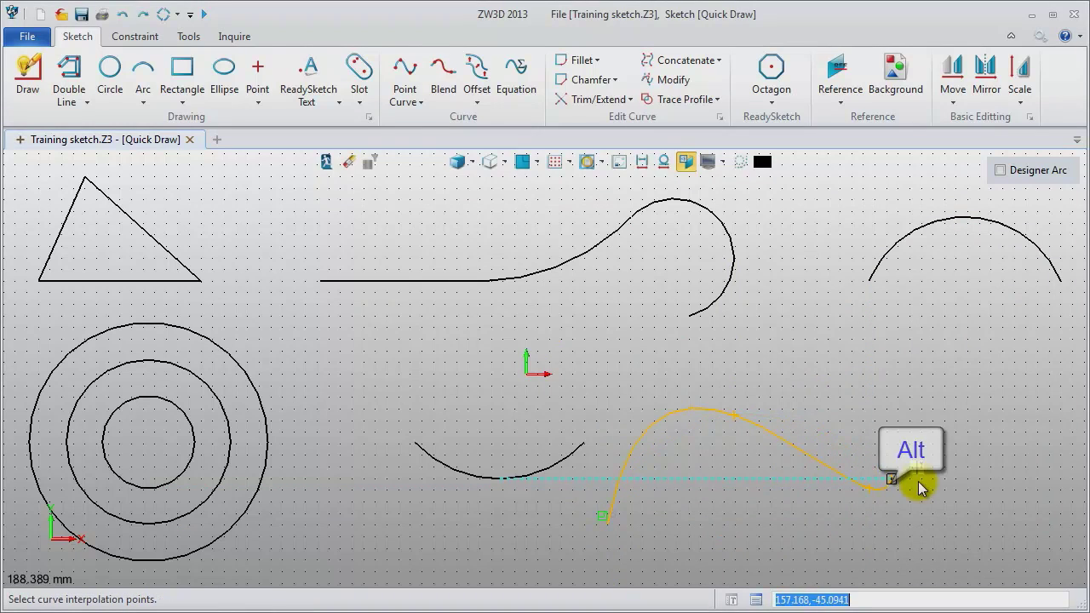
pyautogui.click(983, 457)
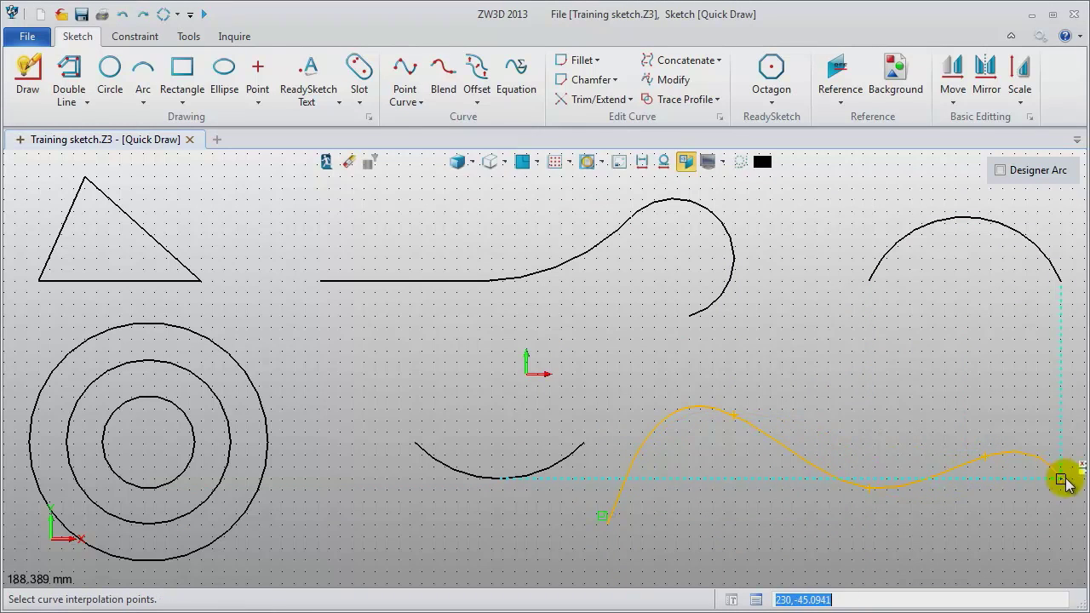
pyautogui.click(1072, 491)
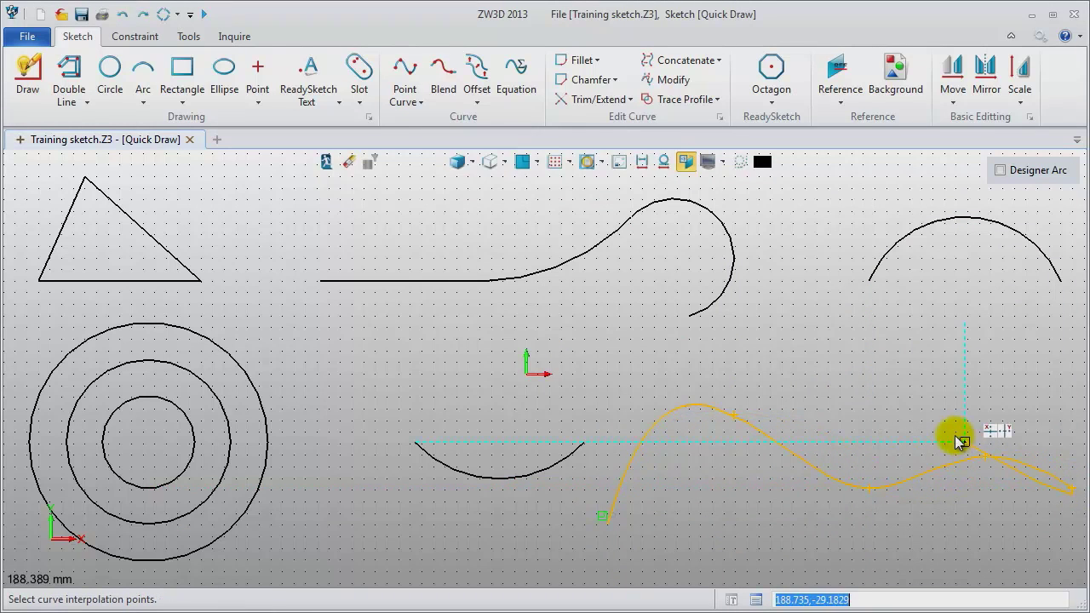
pyautogui.click(873, 430)
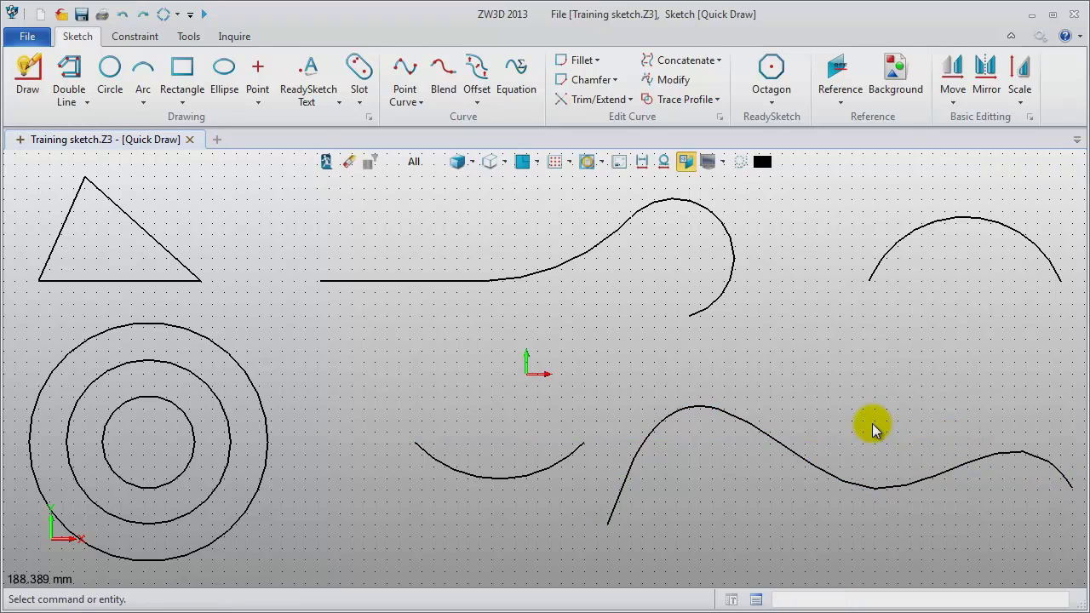
# - Move one spline control point lower to flatten the first hump, then close the Modify tool
pyautogui.doubleClick(799, 451)
pyautogui.click(801, 456)
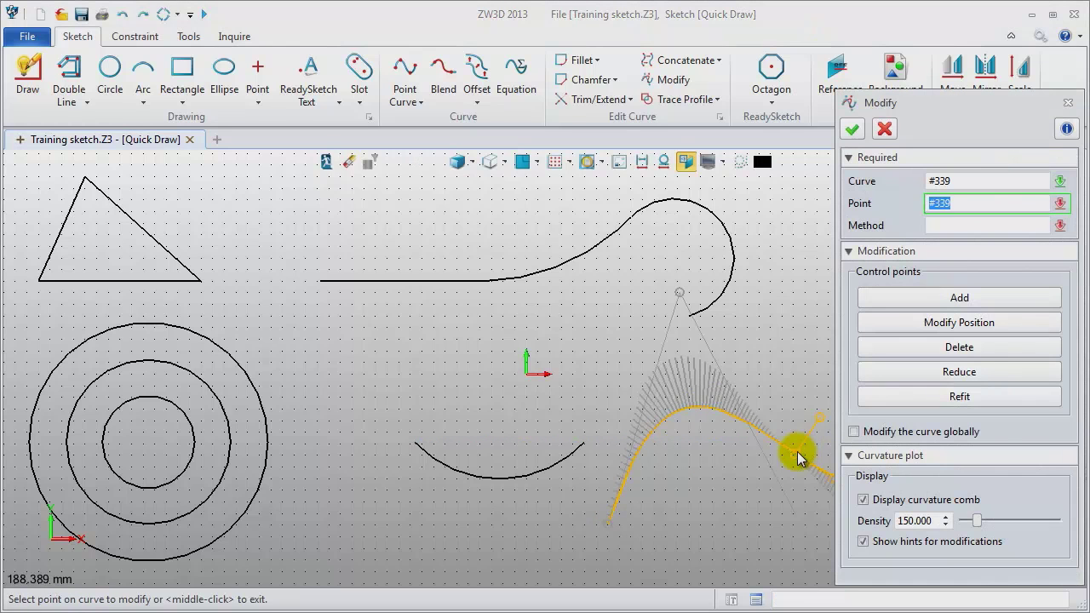
pyautogui.click(972, 324)
pyautogui.click(679, 293)
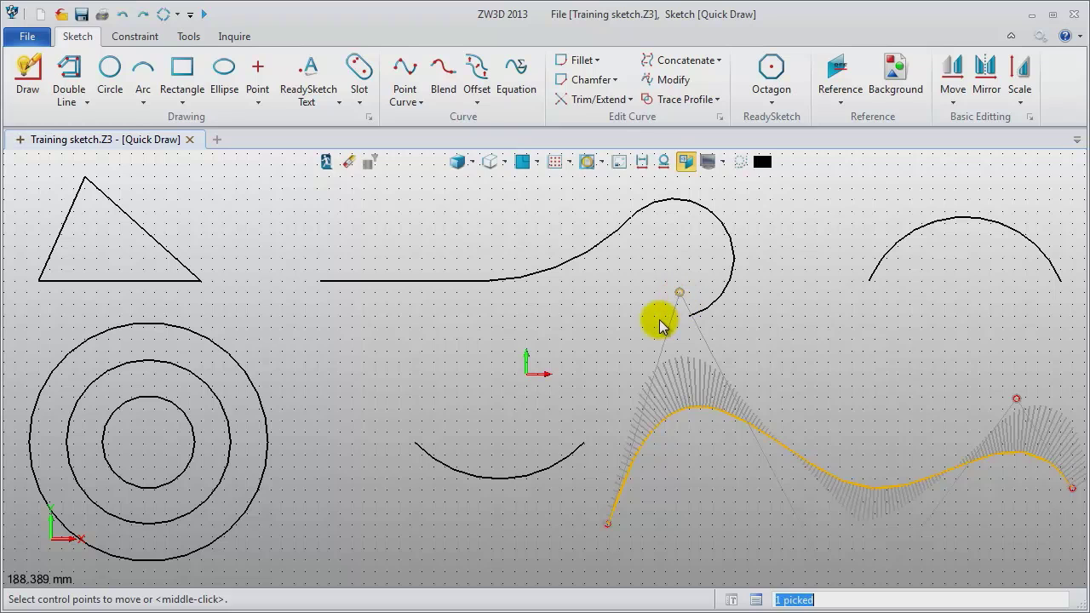
pyautogui.click(747, 375)
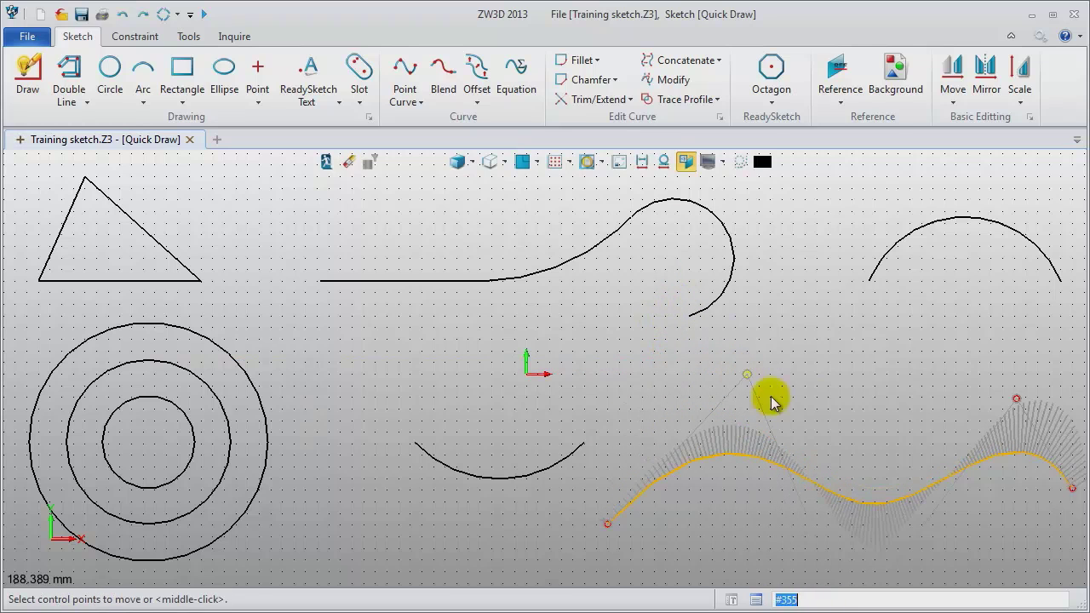
pyautogui.middleClick(822, 407)
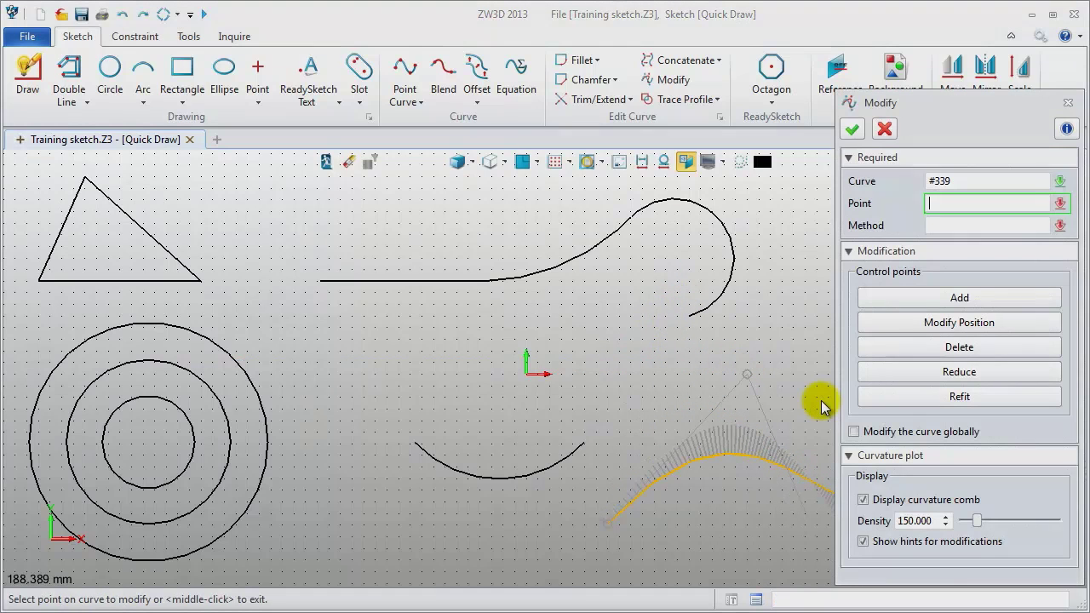
pyautogui.click(1068, 103)
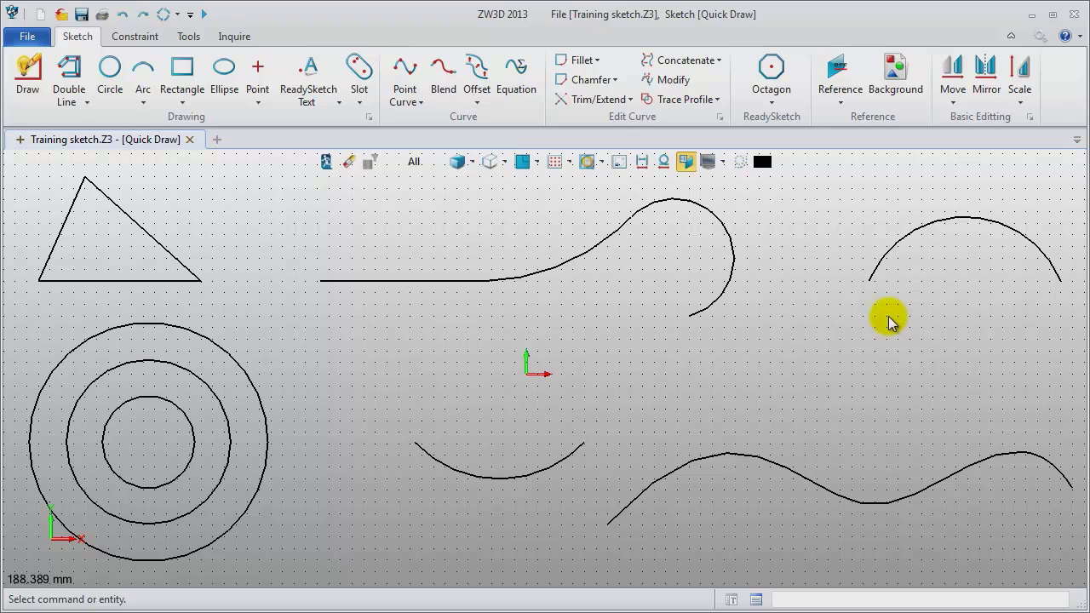
# - Create the new part 'Trace profile' and insert Sketch1 on the XY datum plane
pyautogui.hotkey('ctrl', 'n')
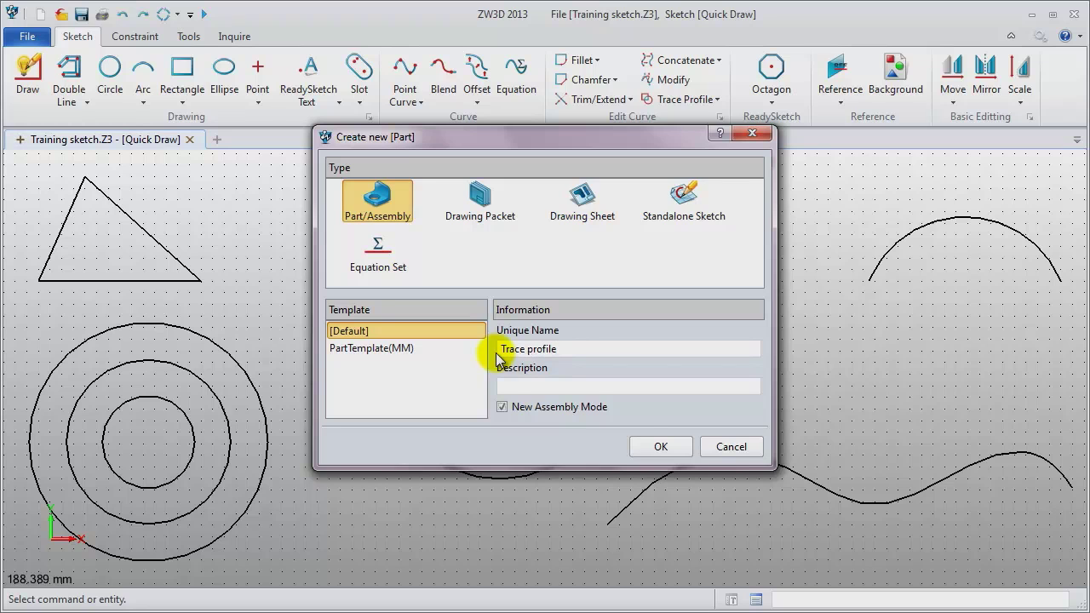
pyautogui.click(645, 448)
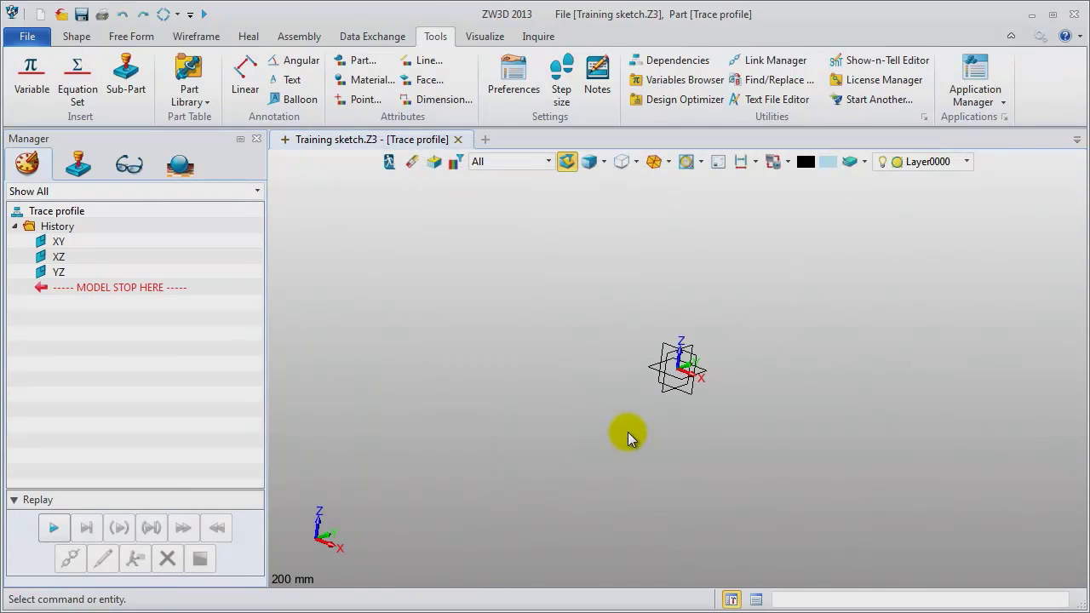
pyautogui.rightClick(362, 264)
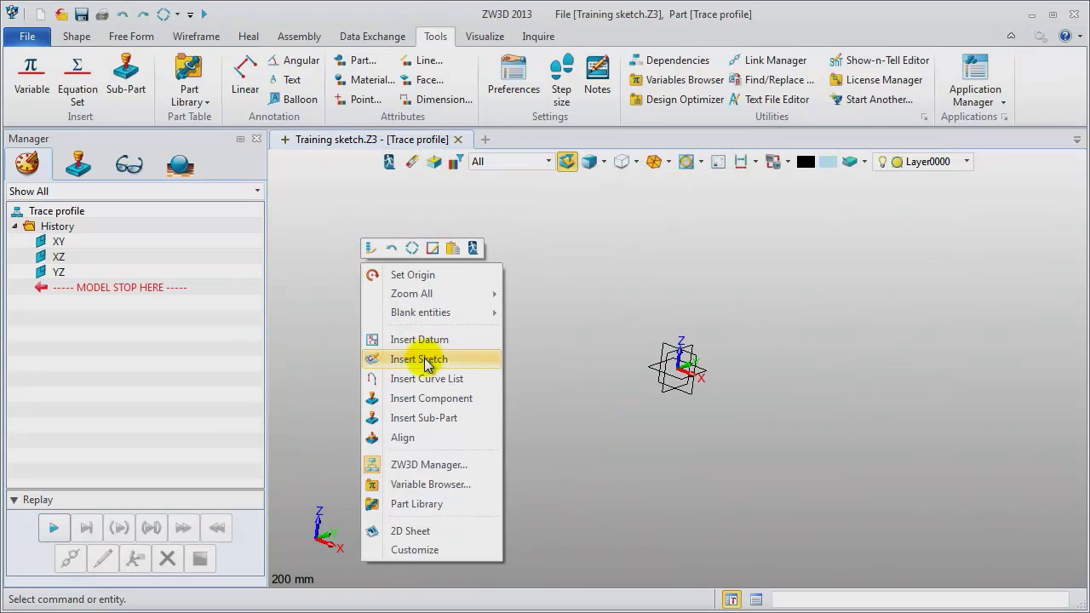
pyautogui.click(420, 358)
pyautogui.click(652, 367)
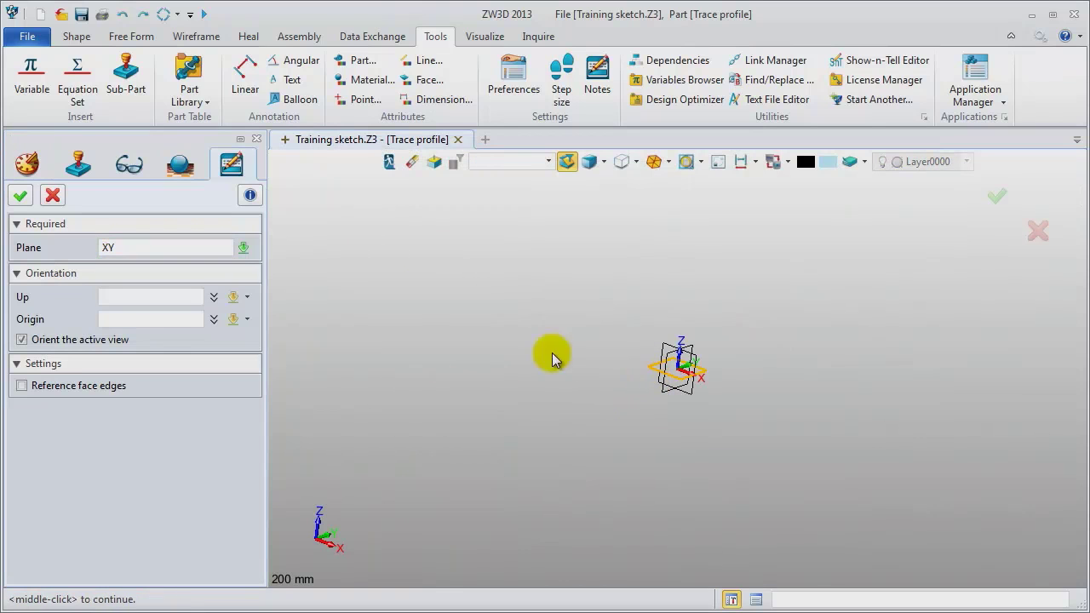
pyautogui.middleClick(420, 334)
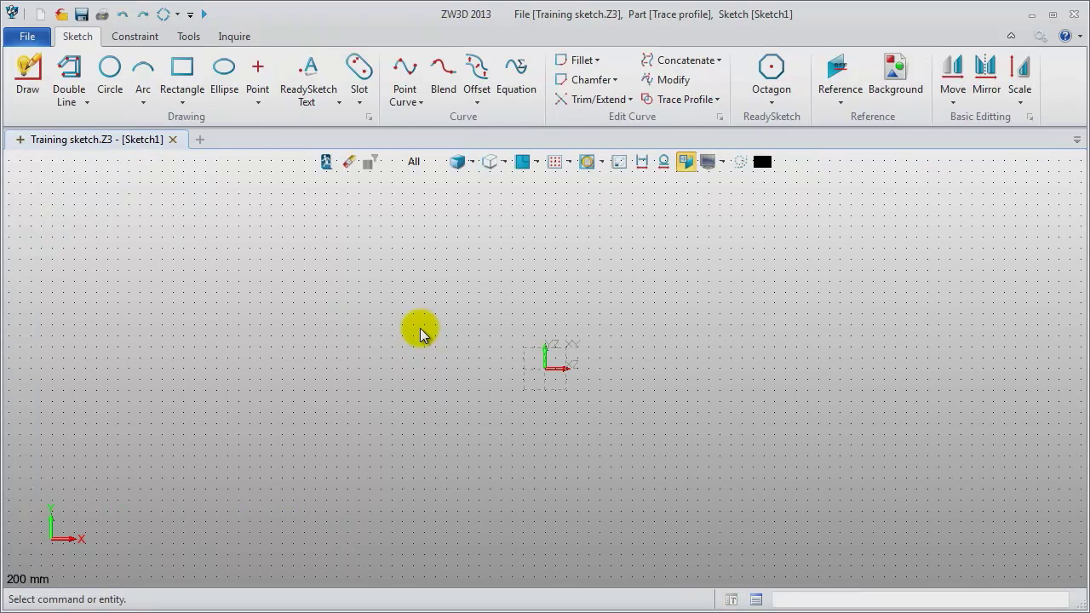
# - Draw a rectangle from the origin 0,0 to corner 195,75
pyautogui.click(182, 68)
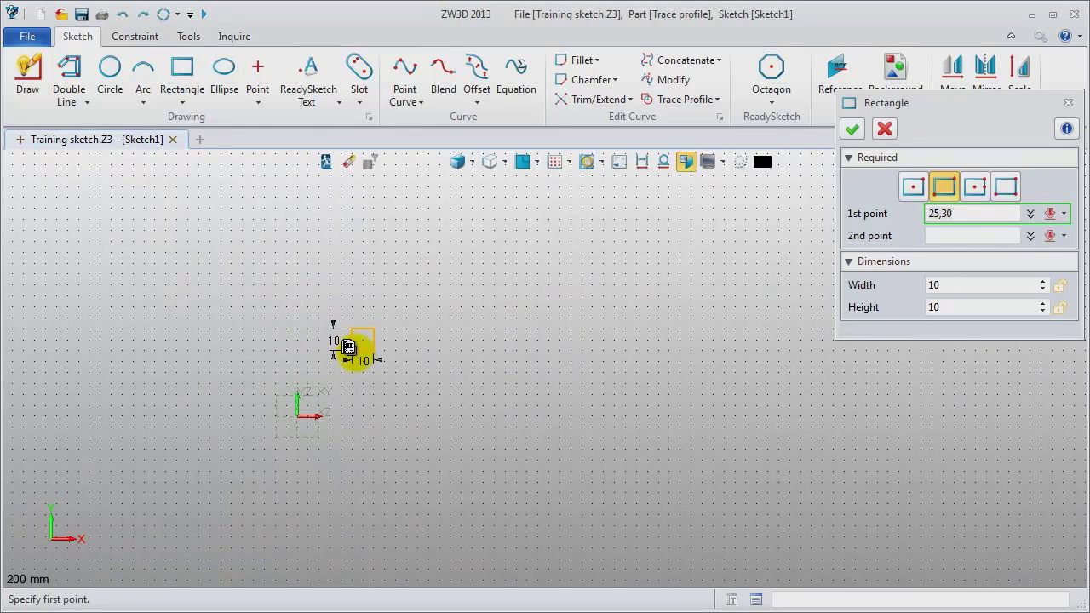
pyautogui.click(294, 423)
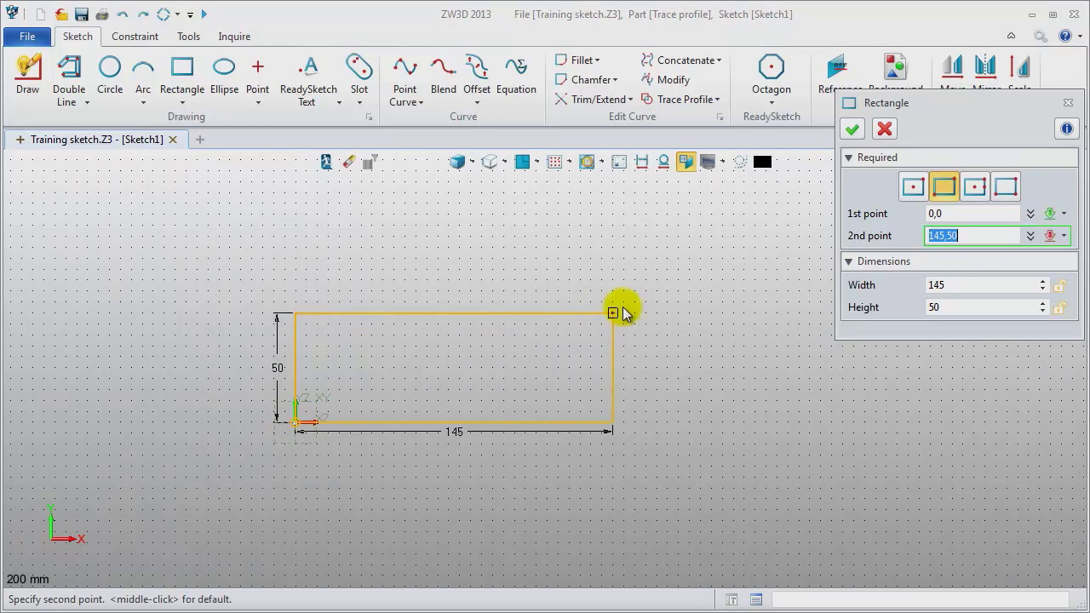
pyautogui.click(722, 257)
pyautogui.middleClick(623, 255)
pyautogui.moveTo(531, 234)
pyautogui.mouseDown(button='middle')
pyautogui.moveTo(494, 272)
pyautogui.moveTo(478, 262)
pyautogui.mouseUp(button='middle')
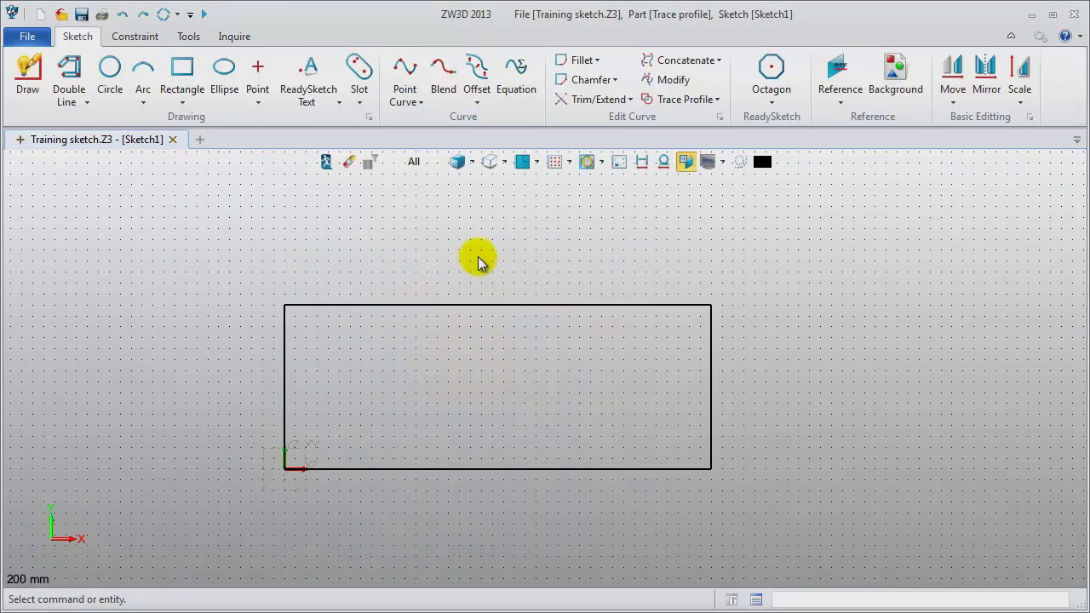
# - Add a large circle centred at 195,37.5 and a small circle centred at 0,37.5
pyautogui.click(110, 68)
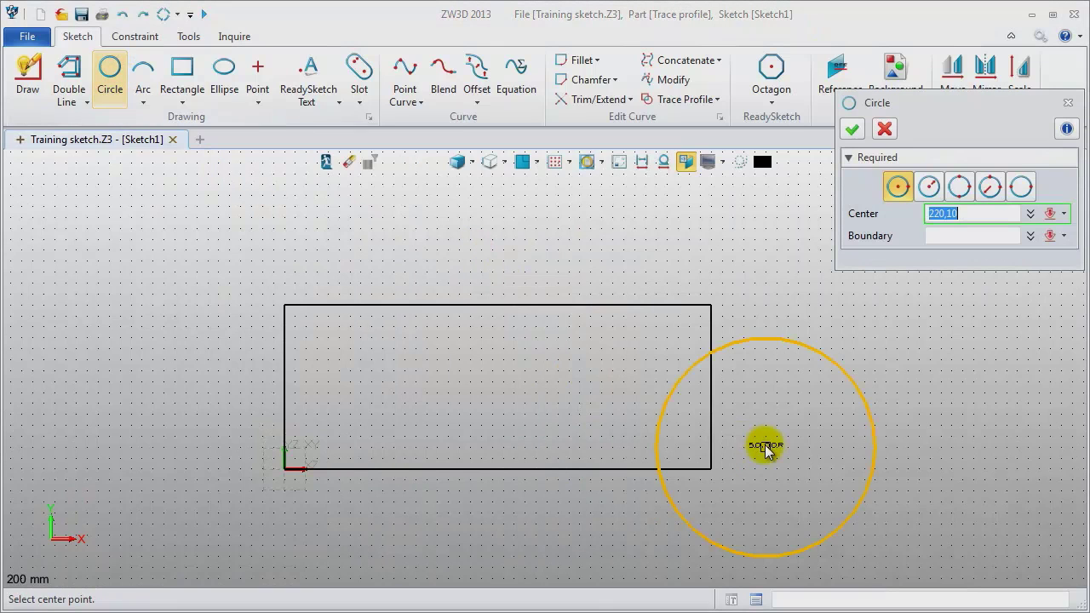
pyautogui.click(711, 388)
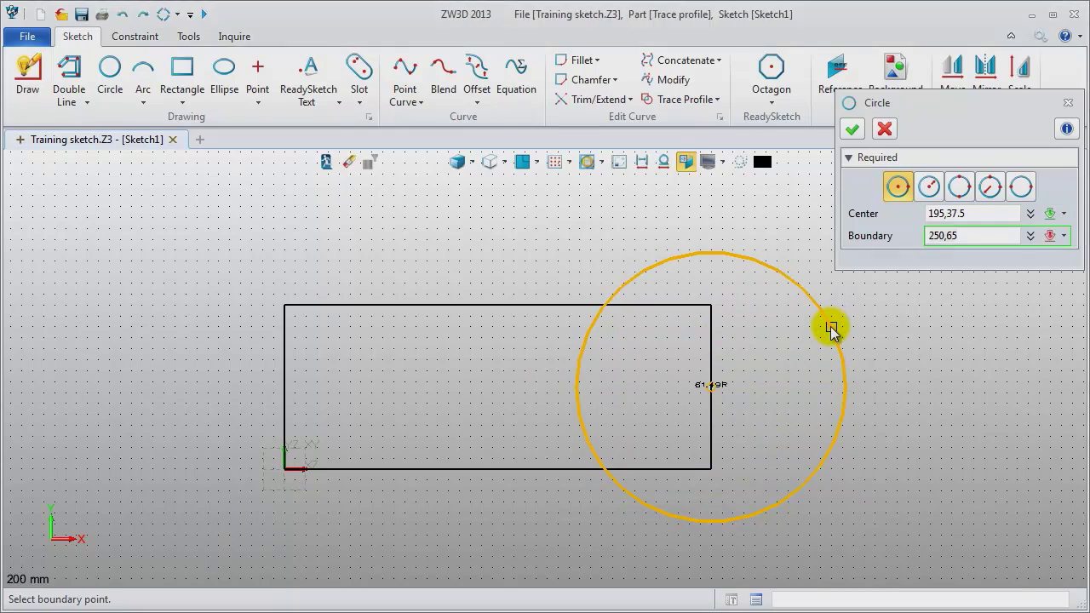
pyautogui.click(831, 327)
pyautogui.middleClick(764, 358)
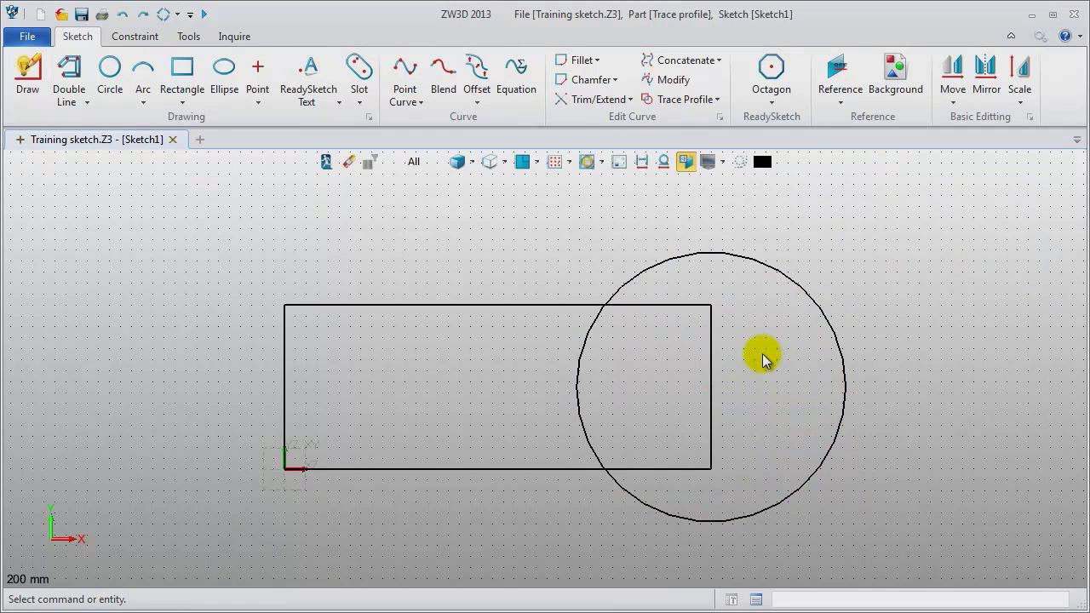
pyautogui.click(109, 70)
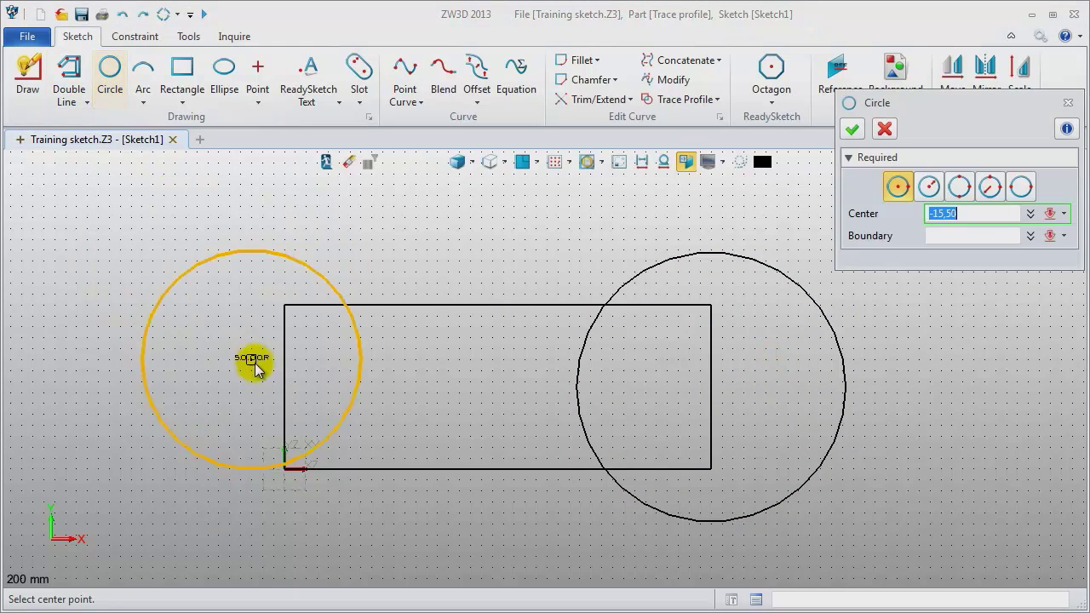
pyautogui.click(284, 389)
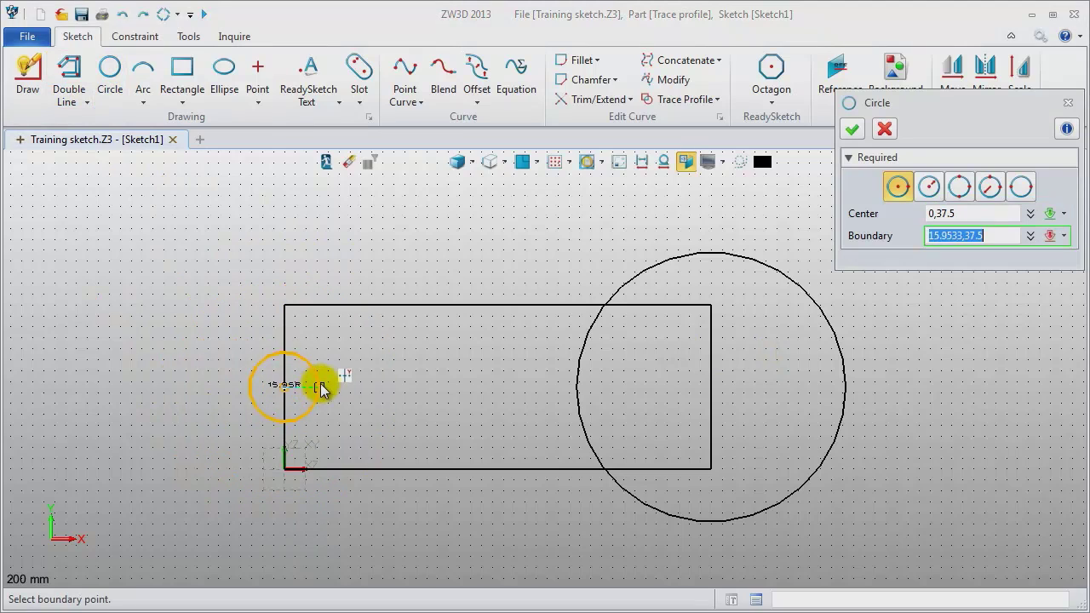
pyautogui.click(338, 384)
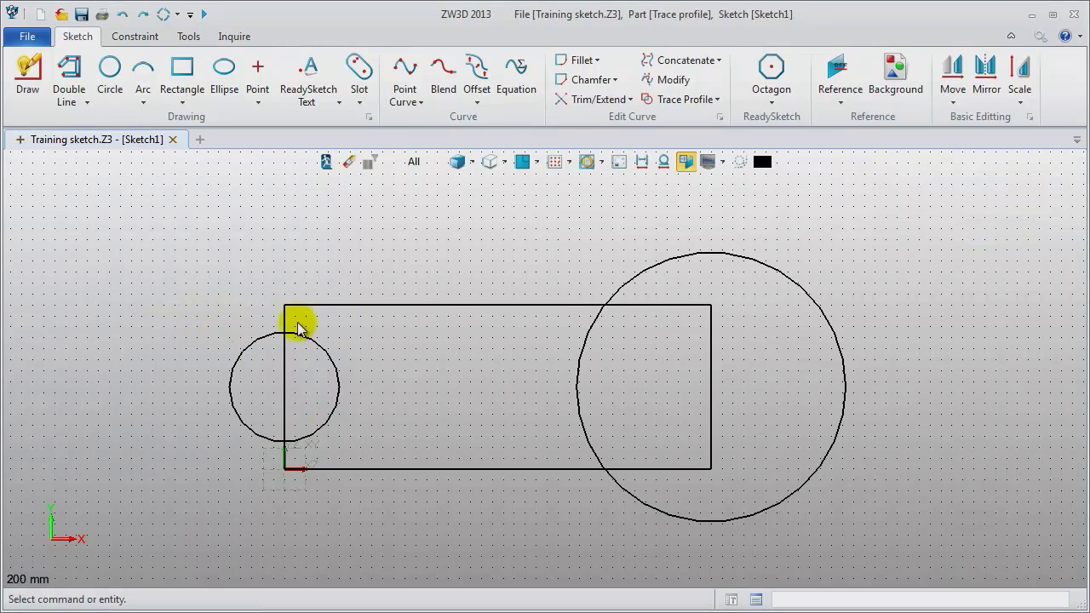
# - Dimension the rectangle's top edge to a width of 200
pyautogui.click(142, 37)
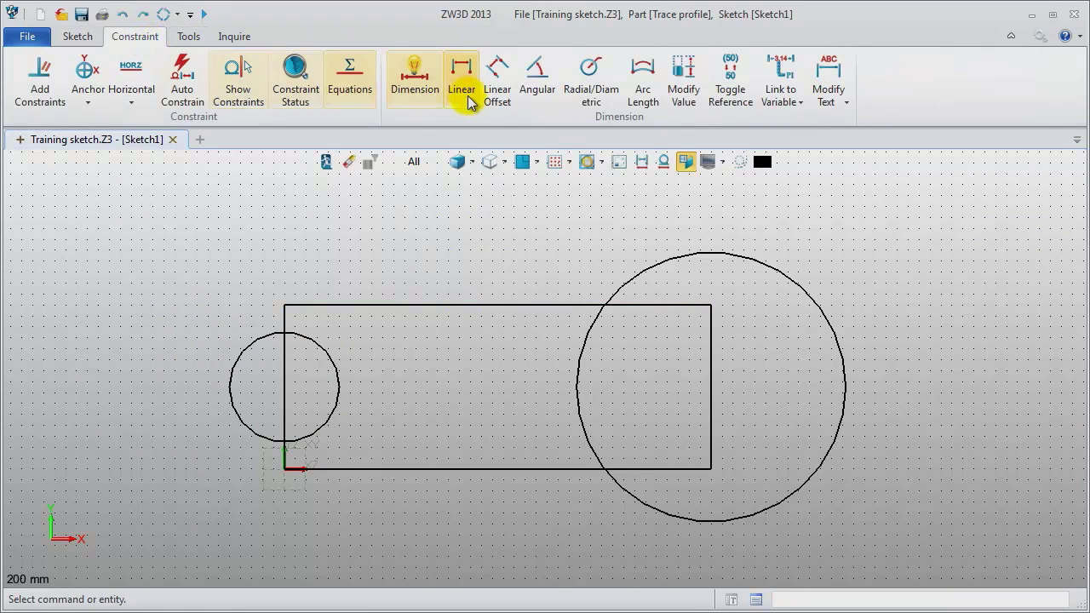
pyautogui.click(414, 78)
pyautogui.click(481, 306)
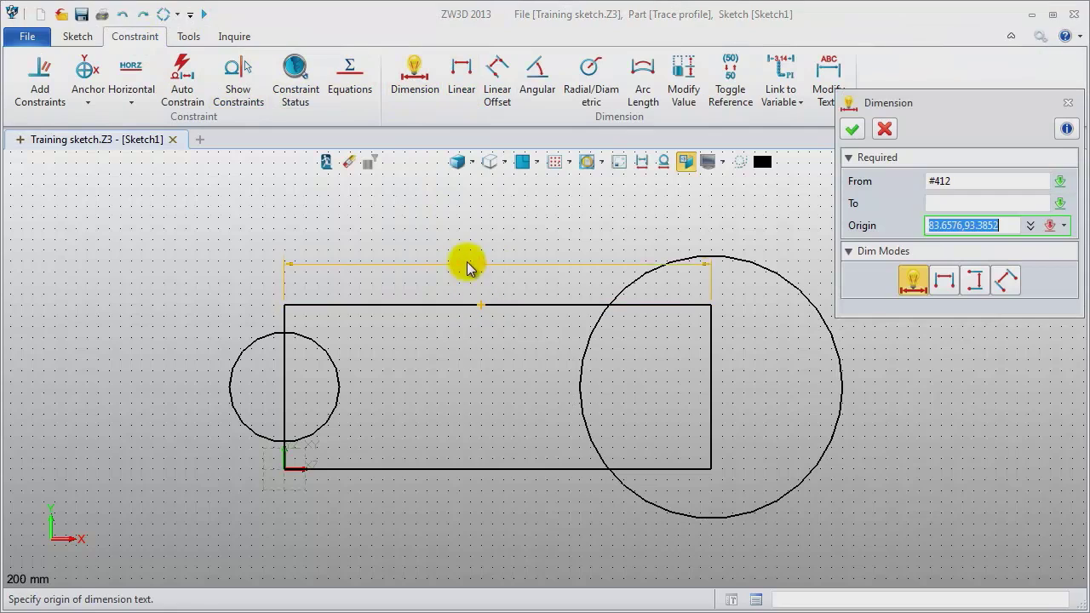
pyautogui.click(468, 261)
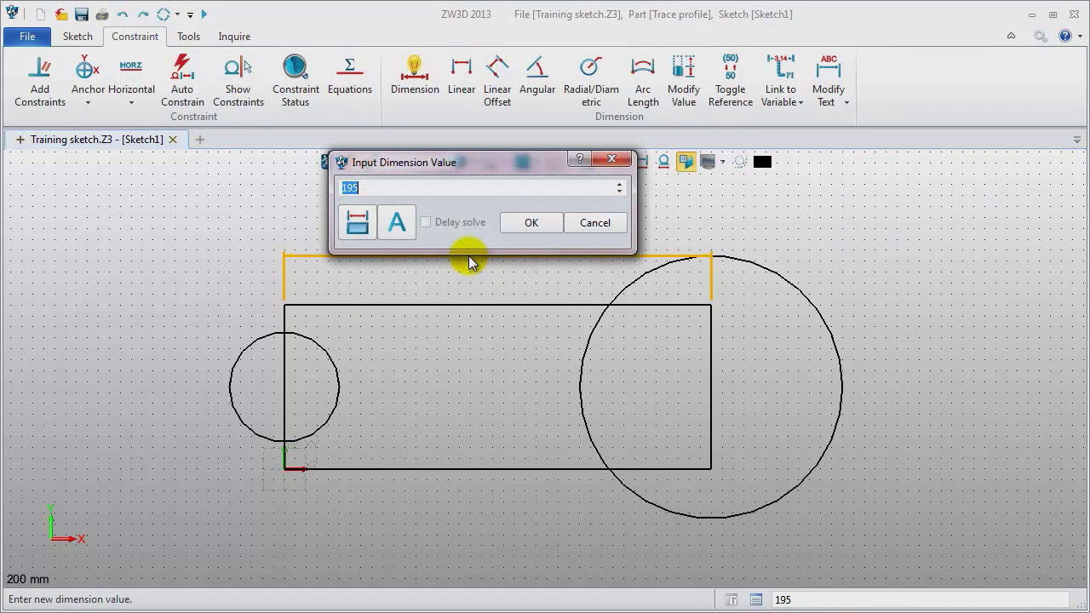
pyautogui.press('Return')
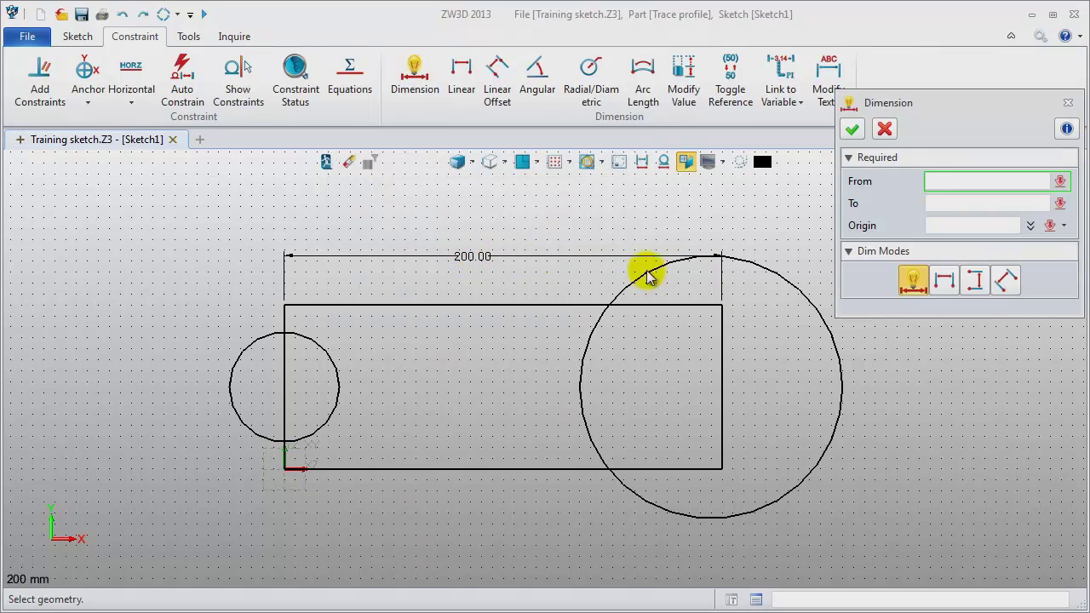
# - Give the large circle a radial dimension of 60
pyautogui.click(588, 92)
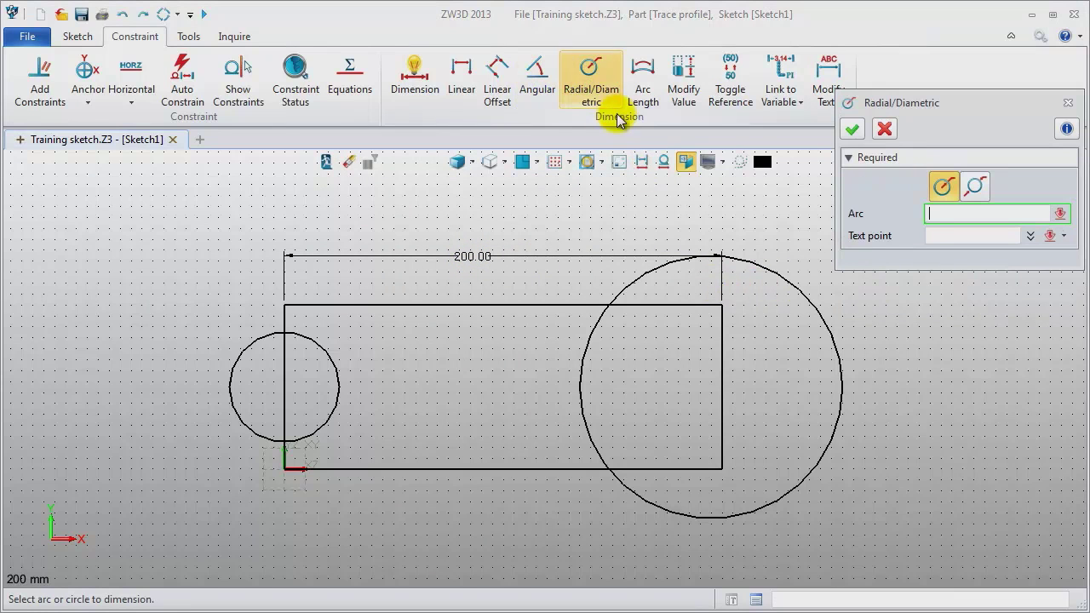
pyautogui.click(804, 304)
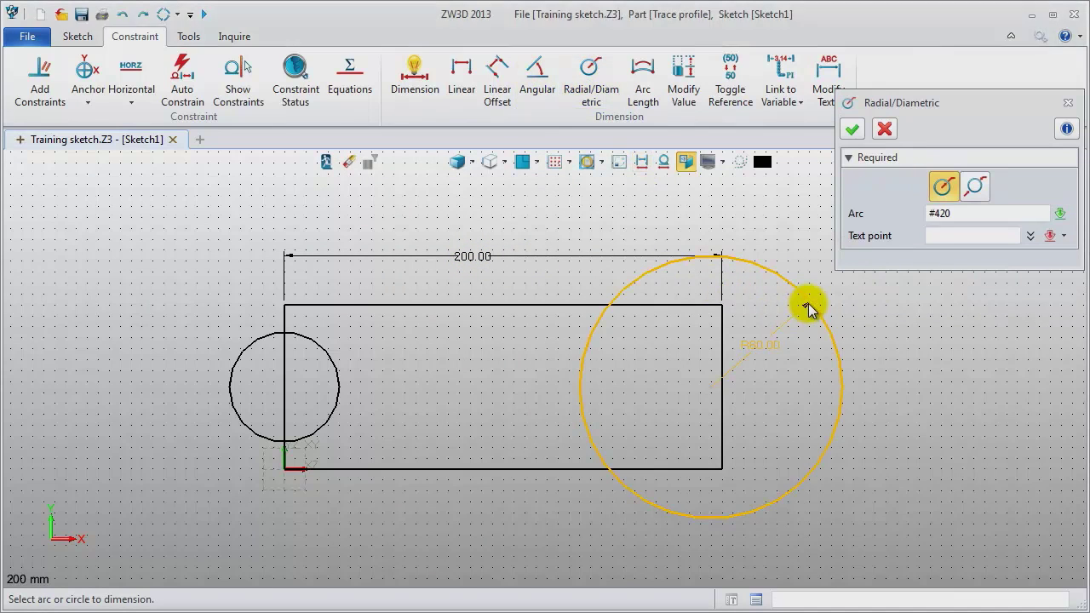
pyautogui.click(774, 344)
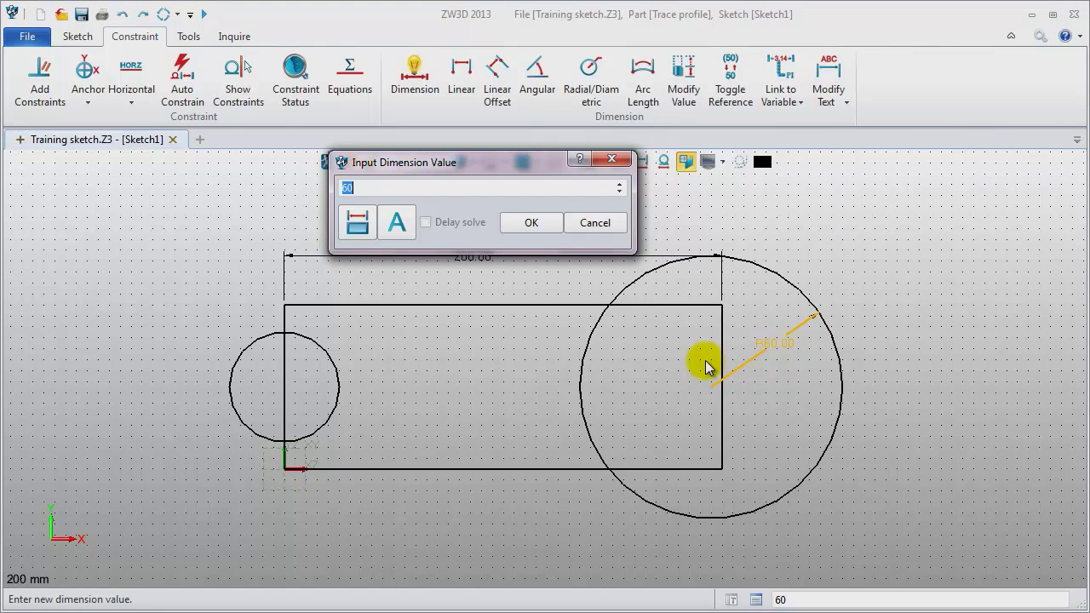
pyautogui.press('Return')
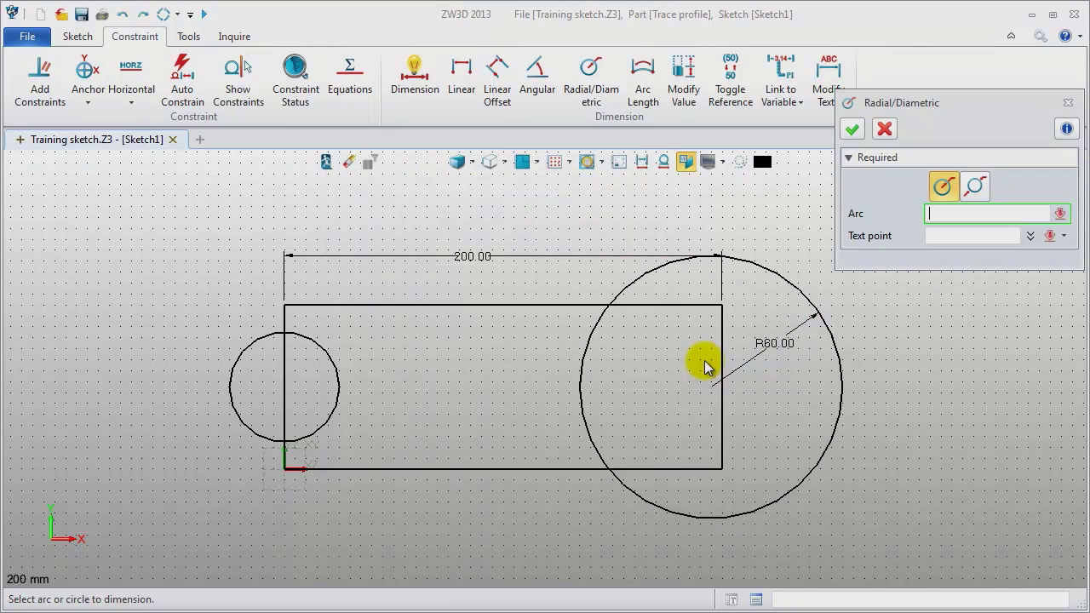
# - Constrain the large circle's centre onto the rectangle's right edge
pyautogui.click(38, 85)
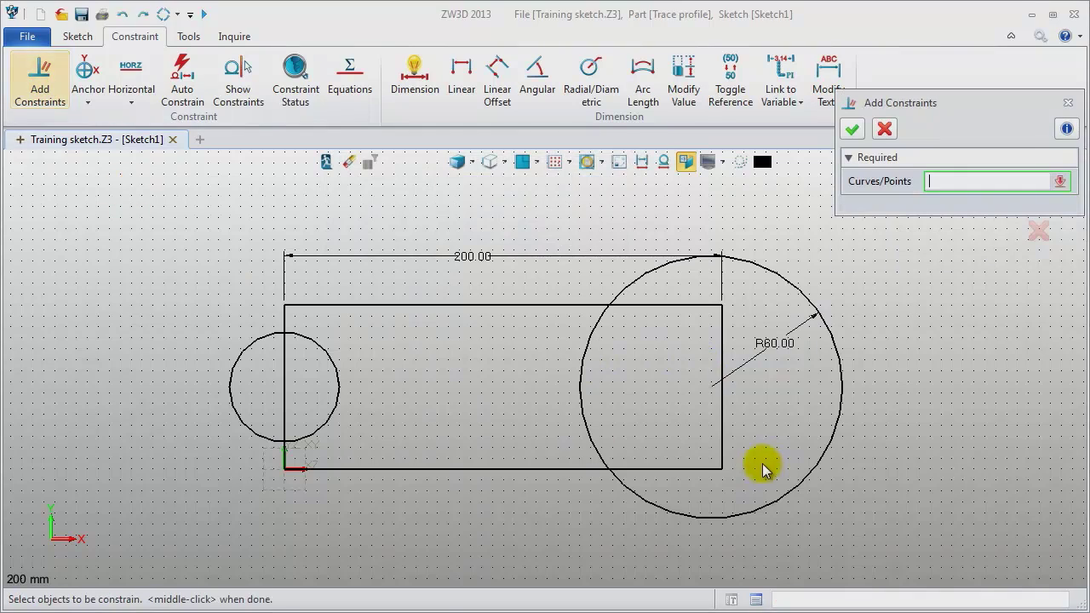
pyautogui.click(722, 394)
pyautogui.click(723, 407)
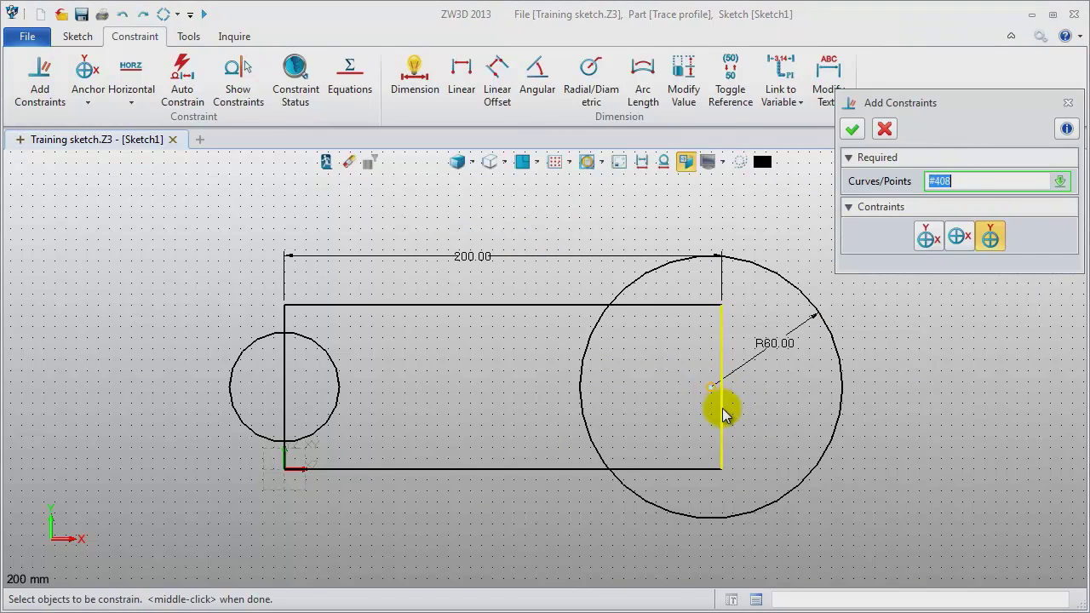
pyautogui.middleClick(986, 379)
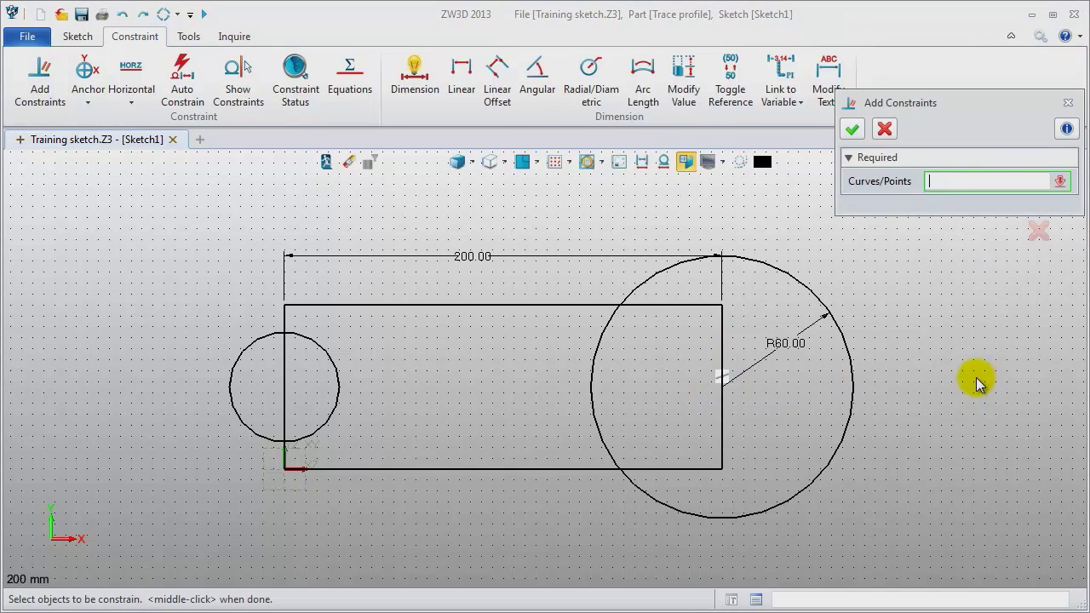
pyautogui.click(1069, 103)
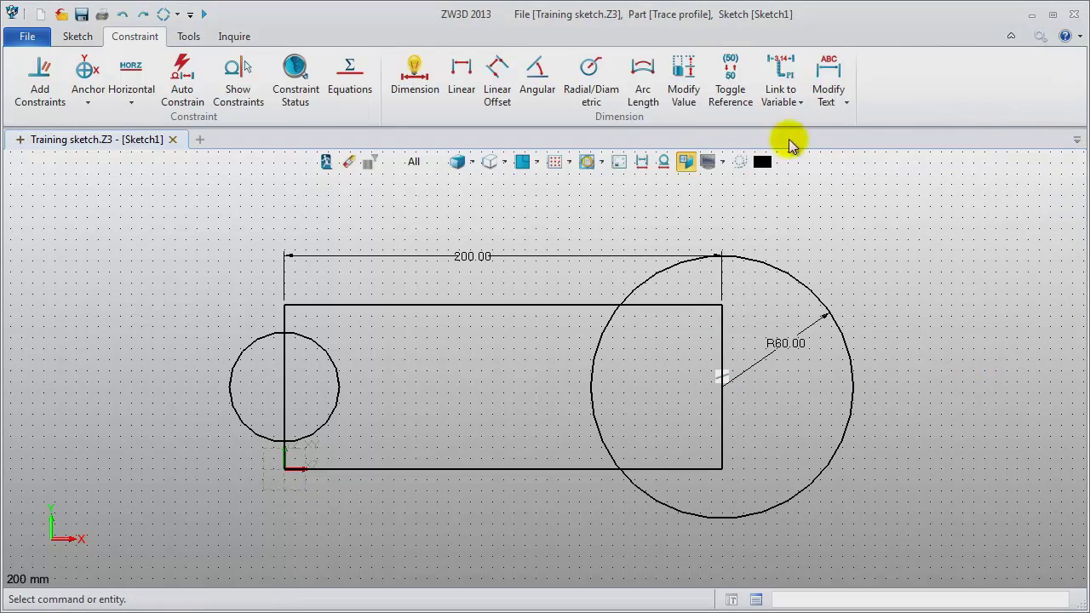
# - Hide dimensions, trace the top edge, big arc, bottom edge and small arc, then exit Sketch1
pyautogui.click(639, 167)
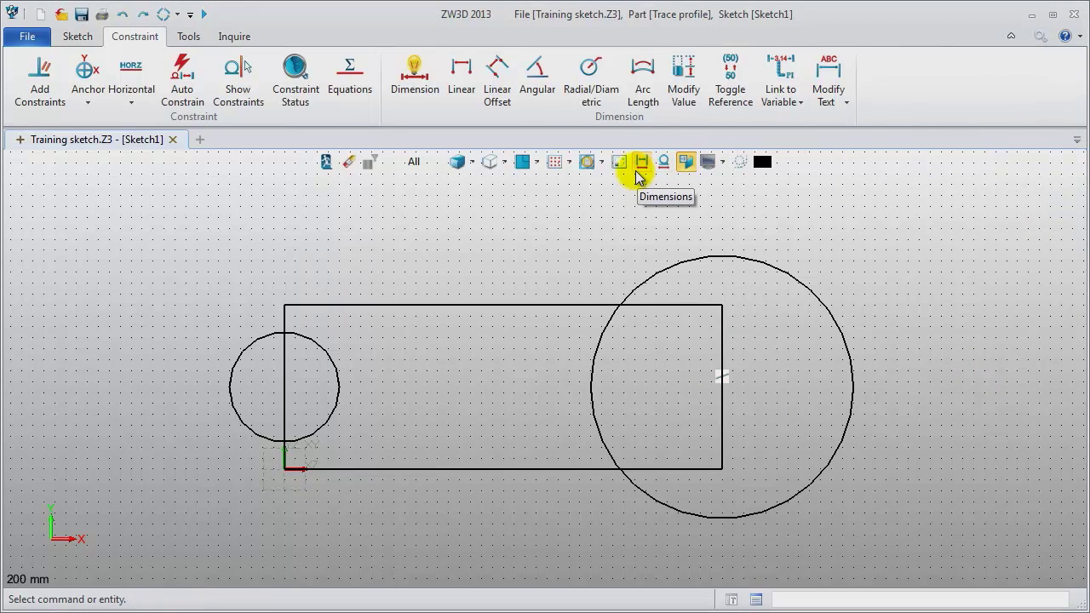
pyautogui.click(77, 37)
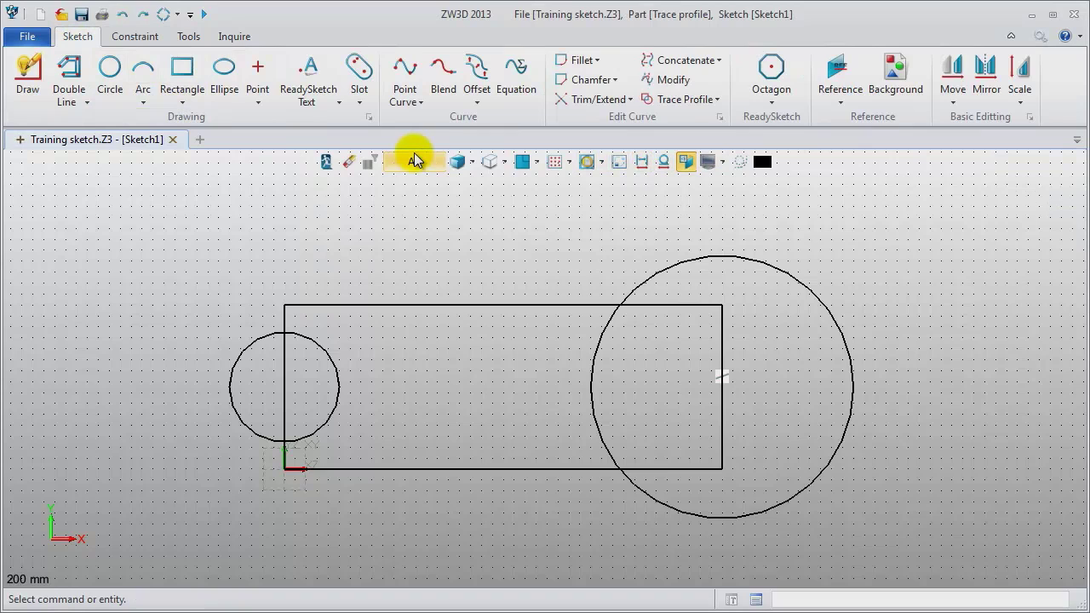
pyautogui.click(666, 101)
pyautogui.click(543, 306)
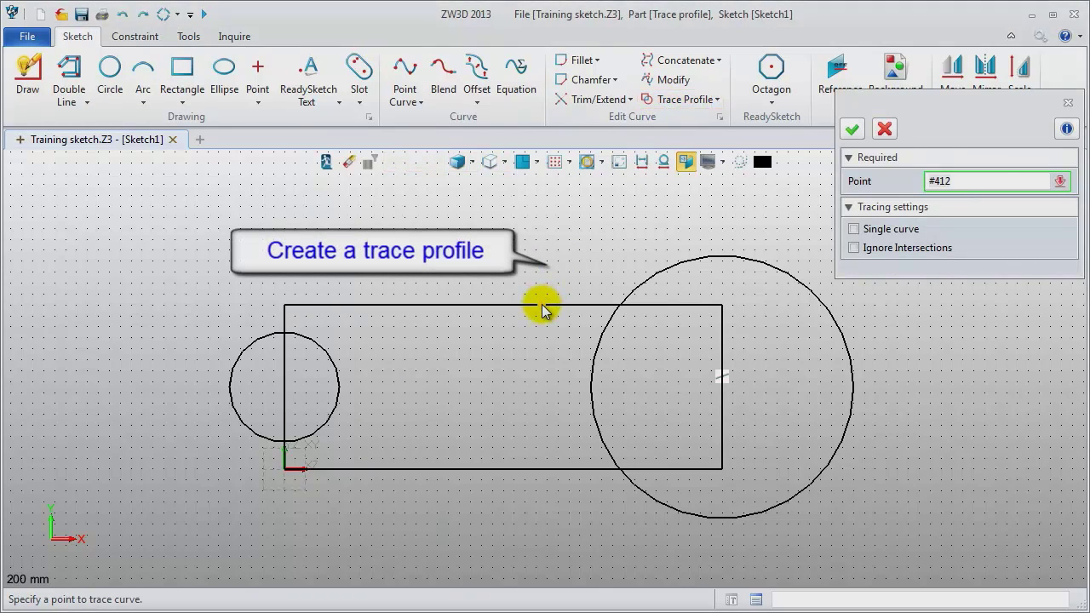
pyautogui.click(686, 269)
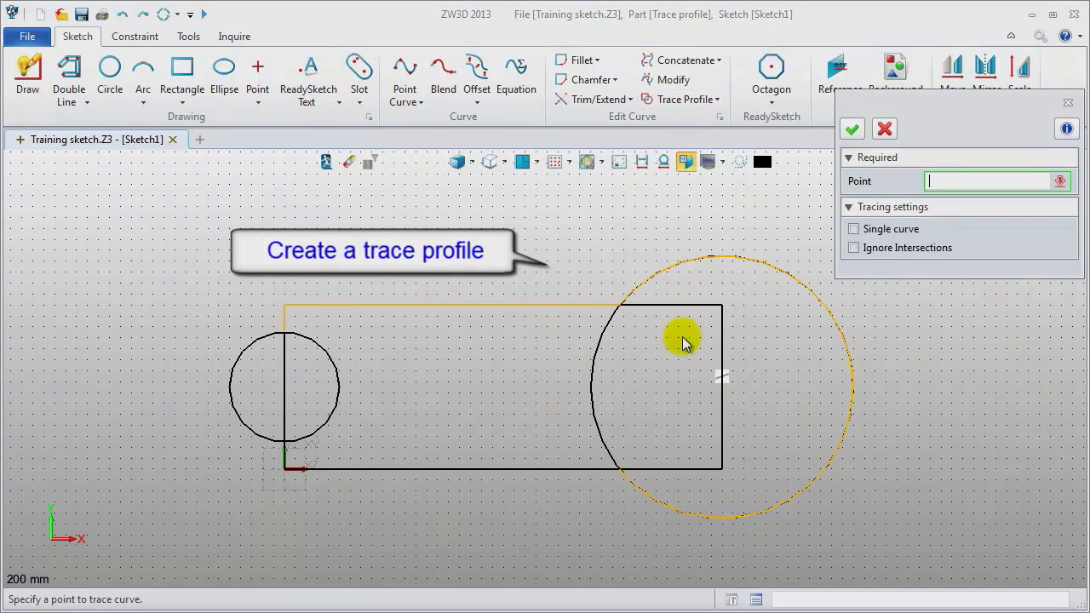
pyautogui.click(554, 474)
pyautogui.click(337, 414)
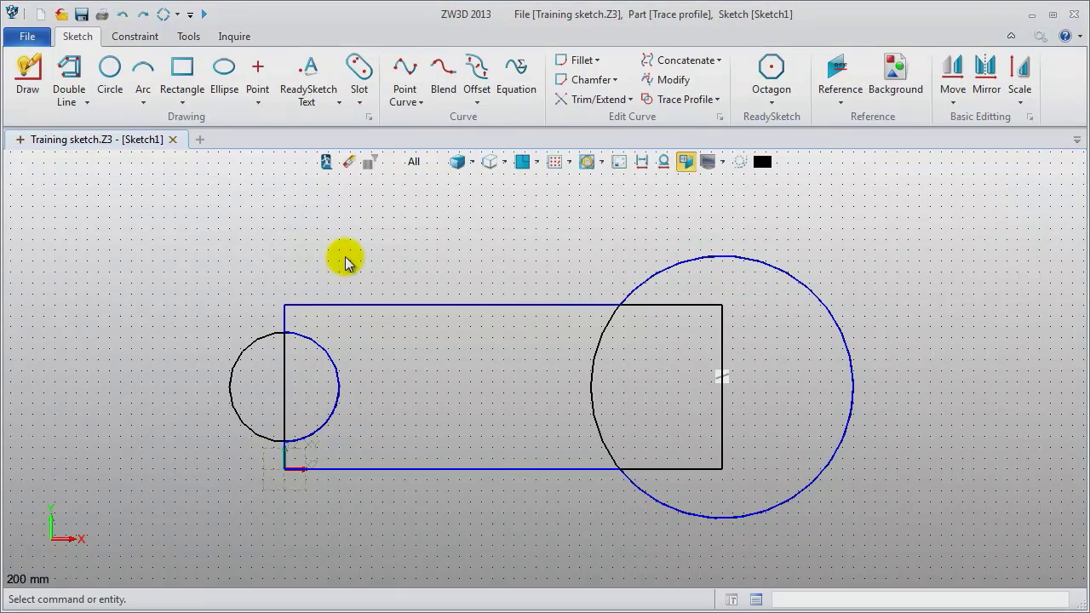
pyautogui.click(326, 166)
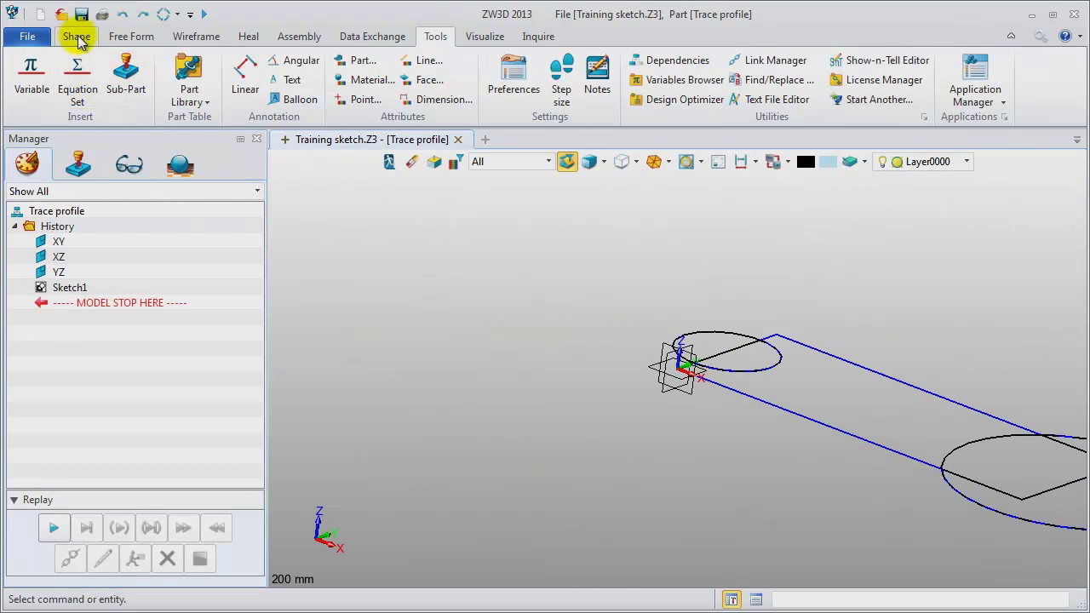
# - Extrude Sketch1 symmetrically with end distance 18 to create the Extrude1_Base solid
pyautogui.click(75, 36)
pyautogui.click(98, 79)
pyautogui.click(795, 419)
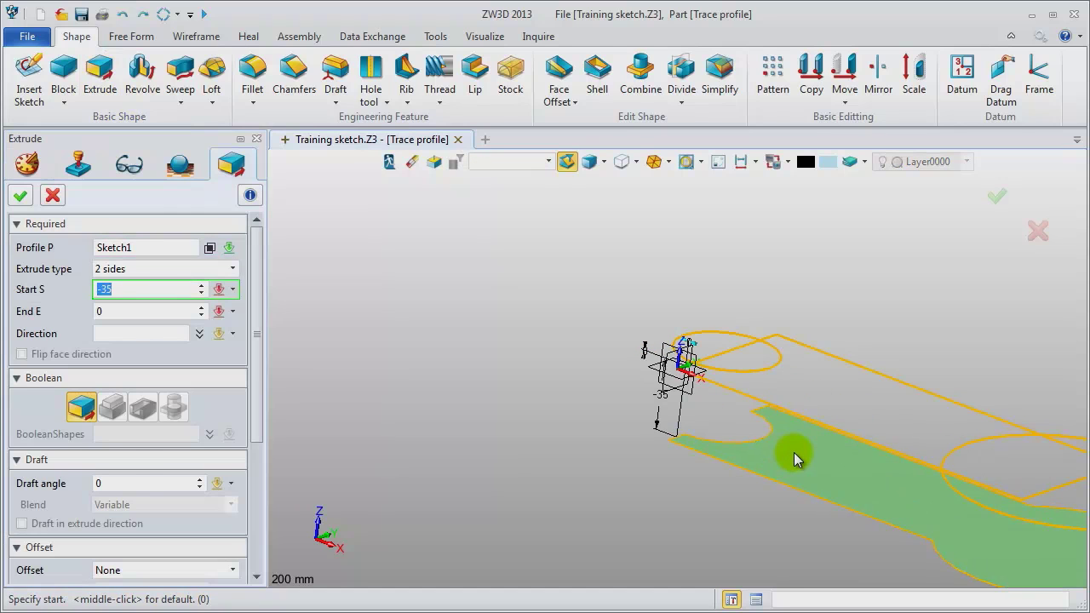
pyautogui.write('-21')
pyautogui.press('Return')
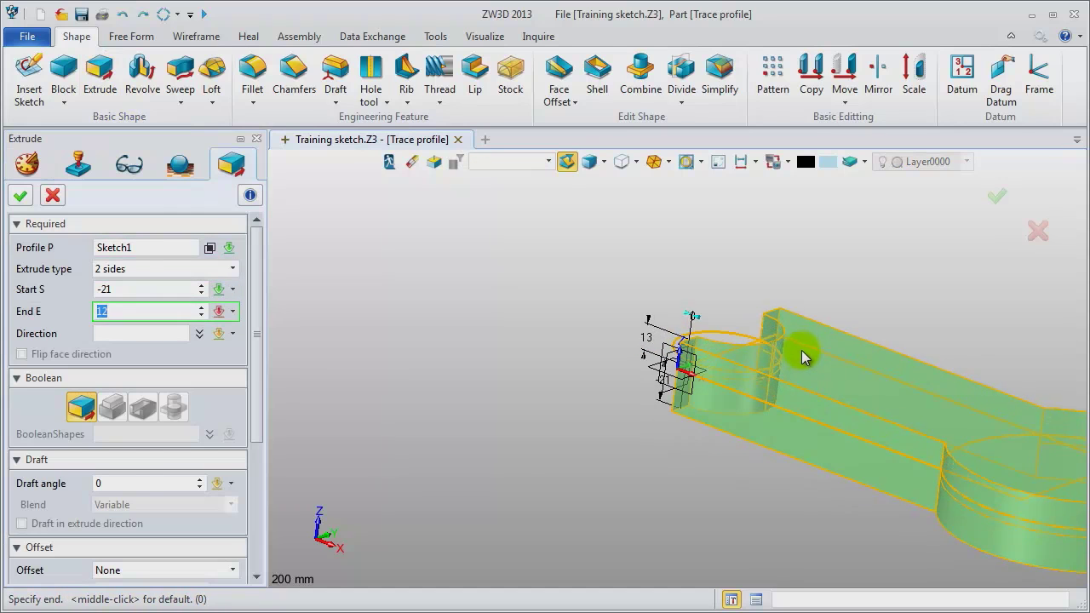
pyautogui.write('18')
pyautogui.press('Return')
pyautogui.click(199, 270)
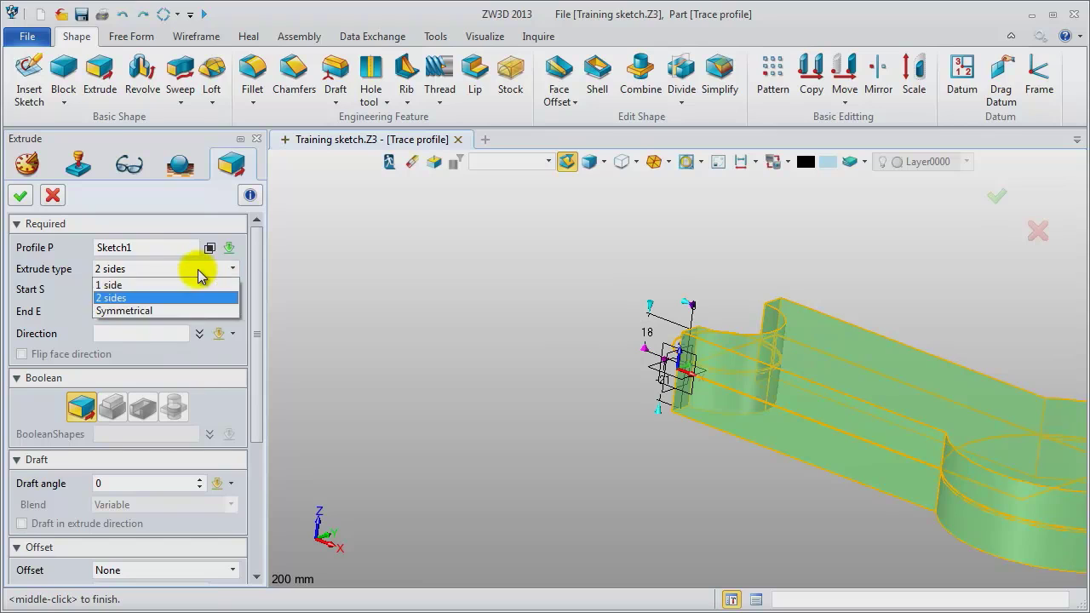
pyautogui.click(174, 308)
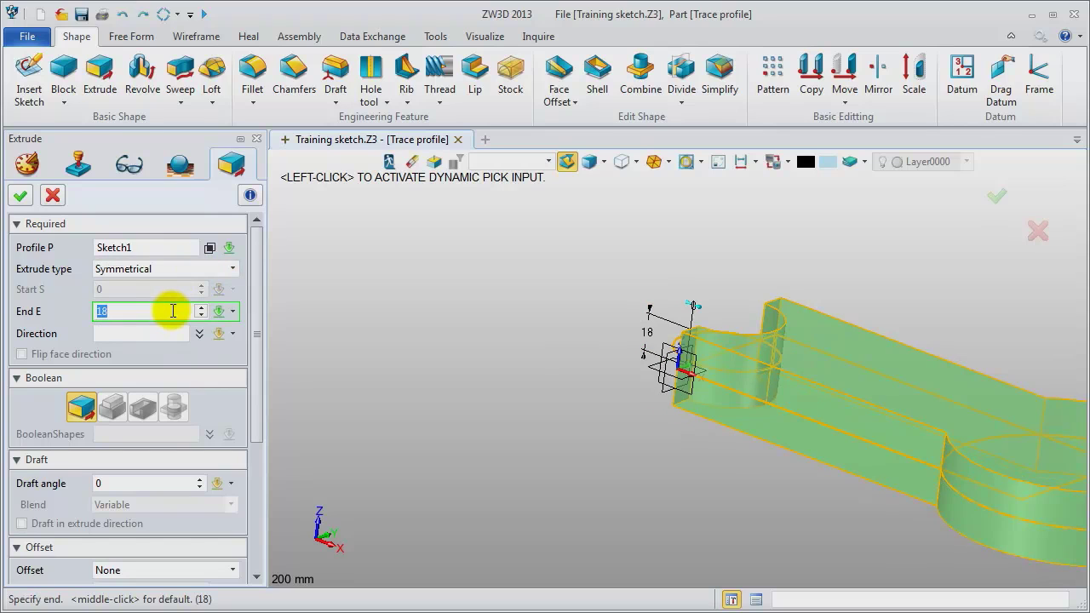
pyautogui.middleClick(353, 351)
pyautogui.middleClick(353, 351)
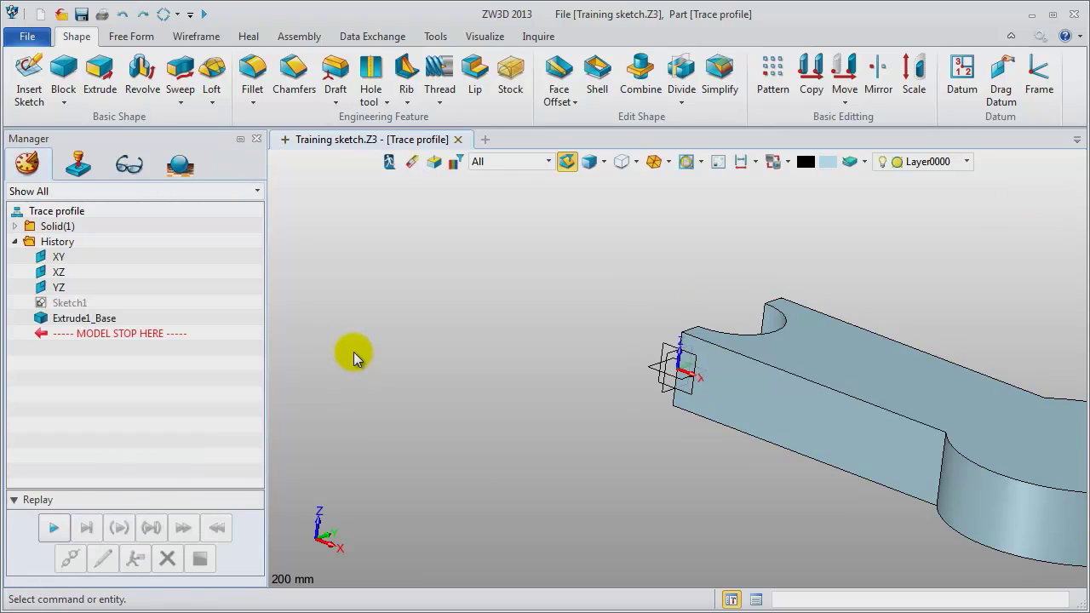
pyautogui.moveTo(418, 365); pyautogui.dragTo(377, 226, button='right')
pyautogui.rightClick(378, 227)
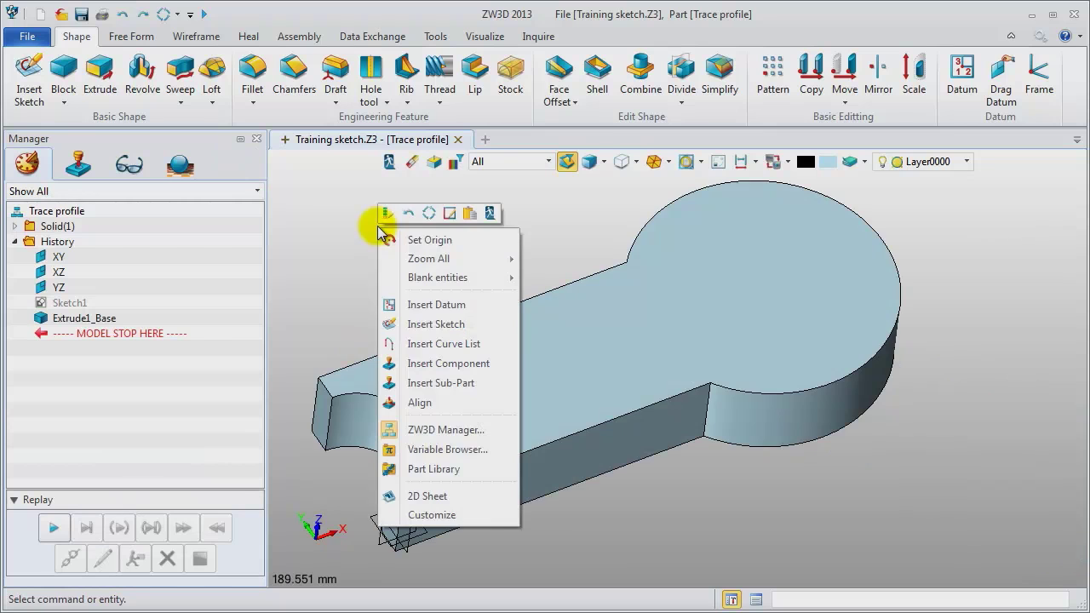
# - Start Sketch2 on the plate's top face and place a ReadySketch octagon inside the round end
pyautogui.click(436, 327)
pyautogui.click(546, 321)
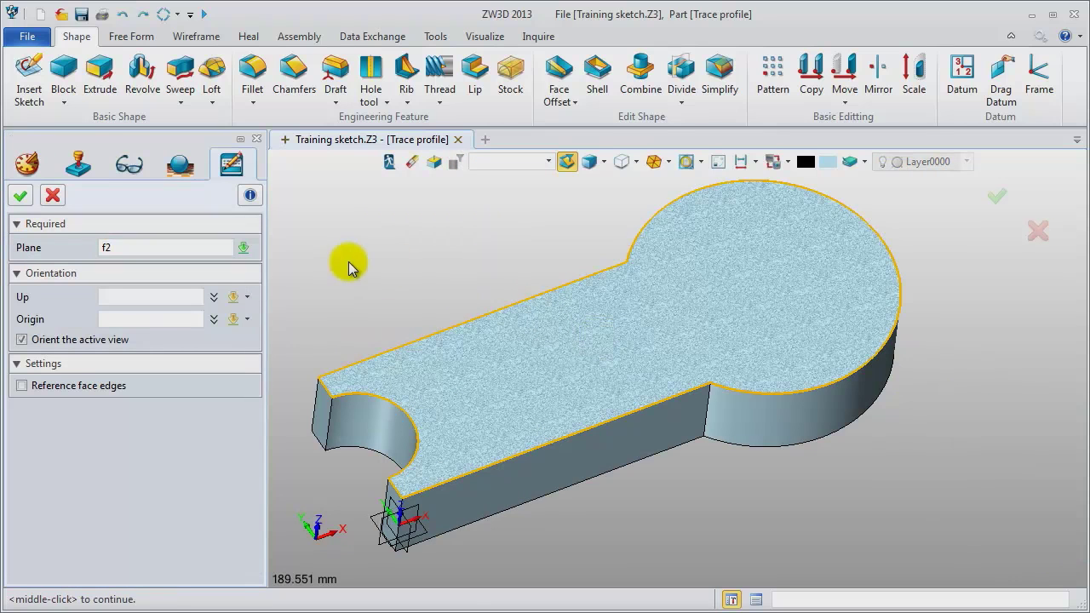
pyautogui.middleClick(405, 266)
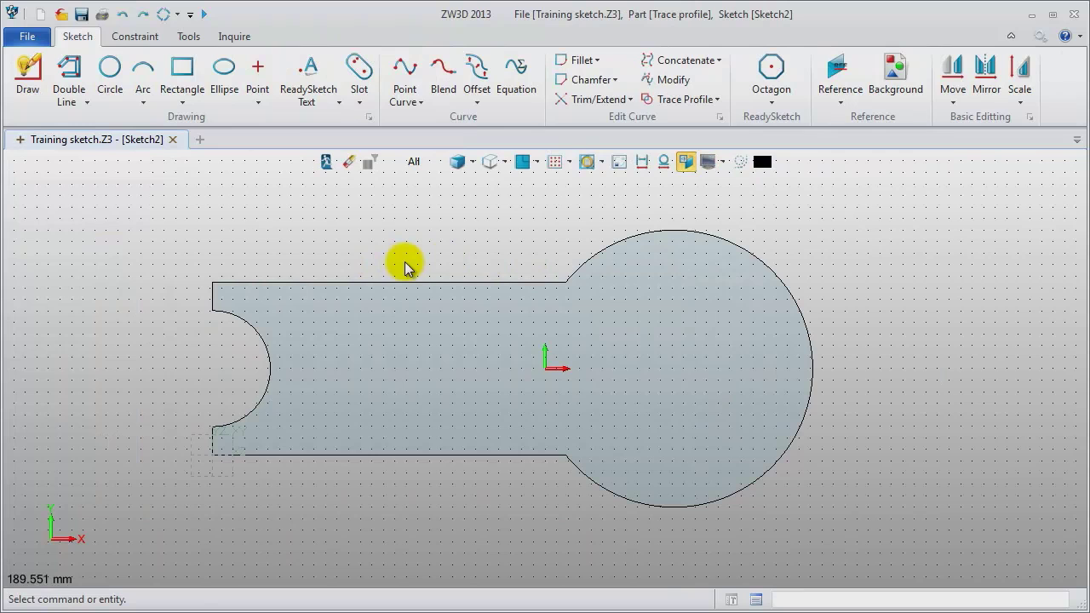
pyautogui.click(774, 102)
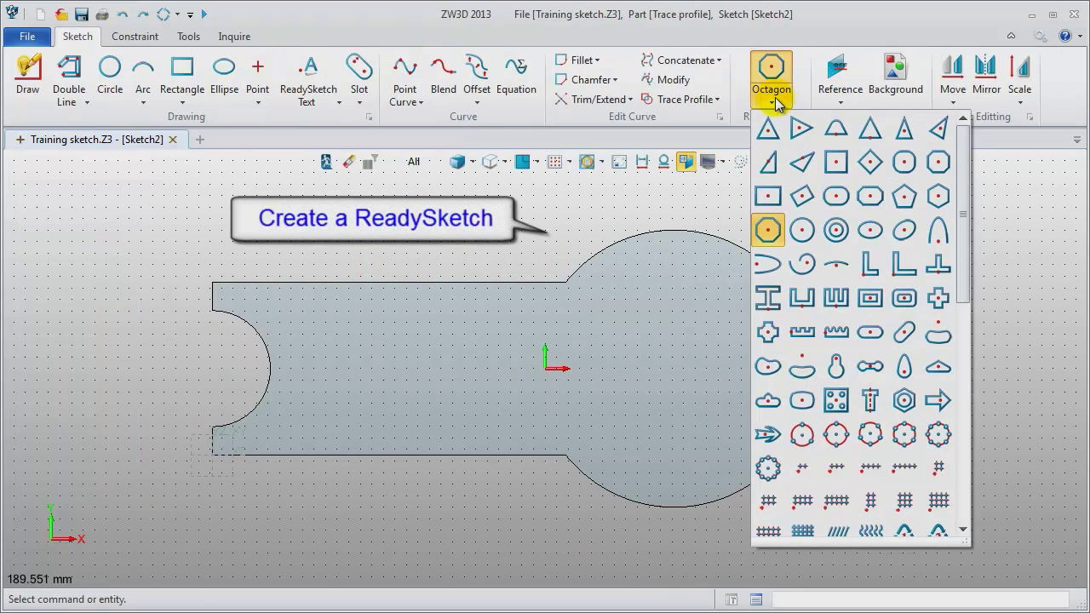
pyautogui.click(766, 232)
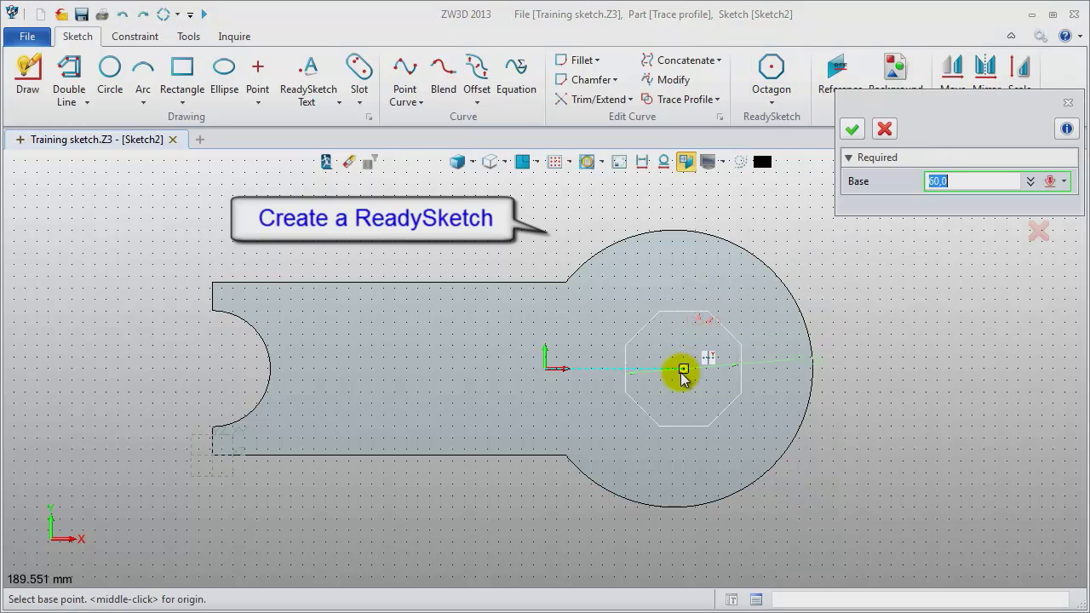
pyautogui.click(682, 371)
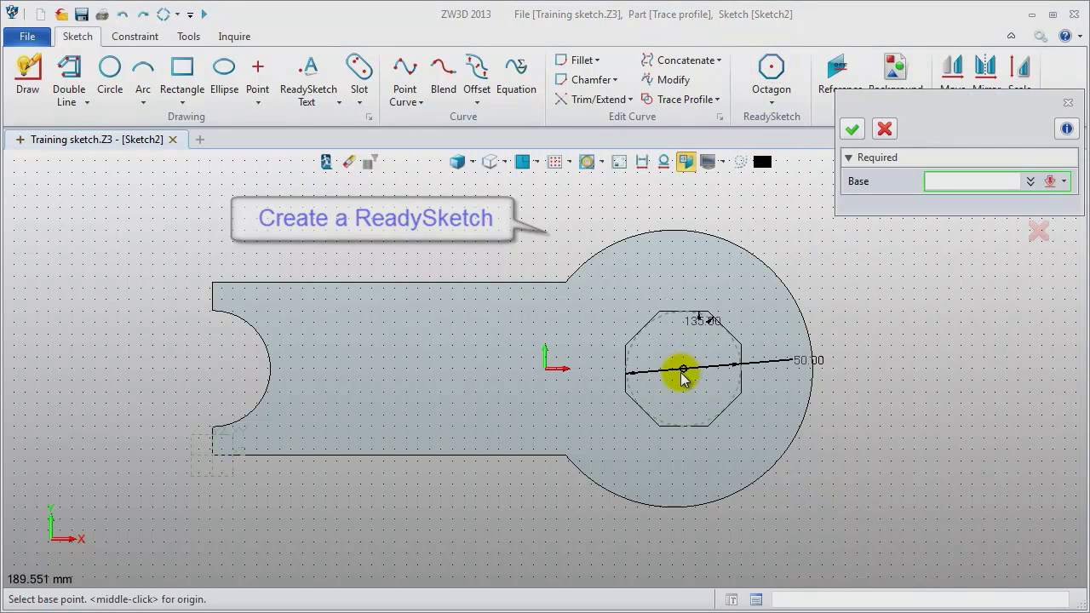
pyautogui.press('Escape')
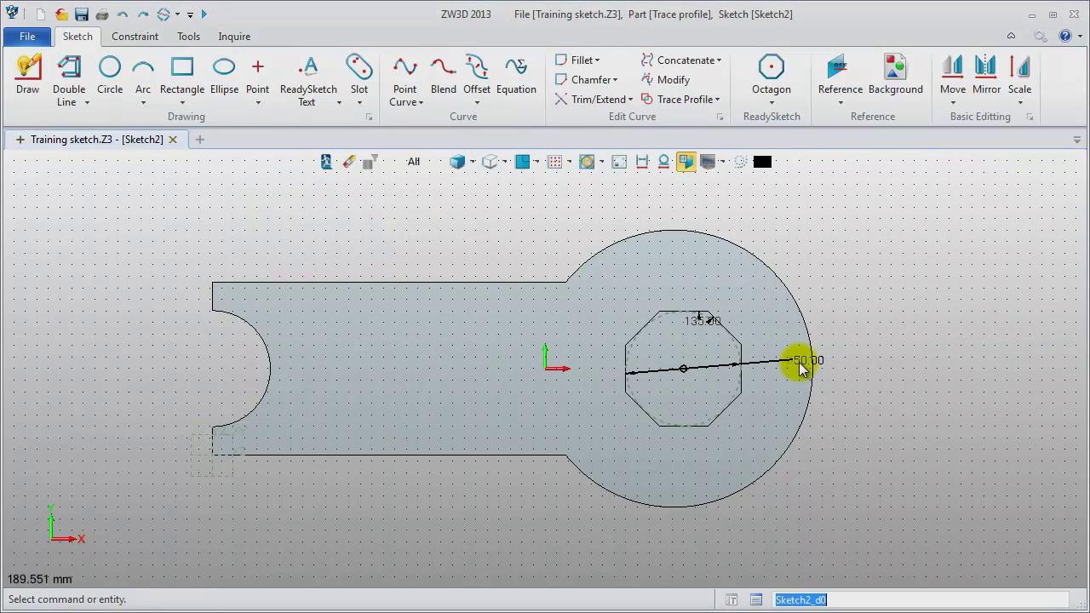
# - Turn on automatic sketch solving and change the octagon's 50.00 size dimension to 60
pyautogui.doubleClick(800, 362)
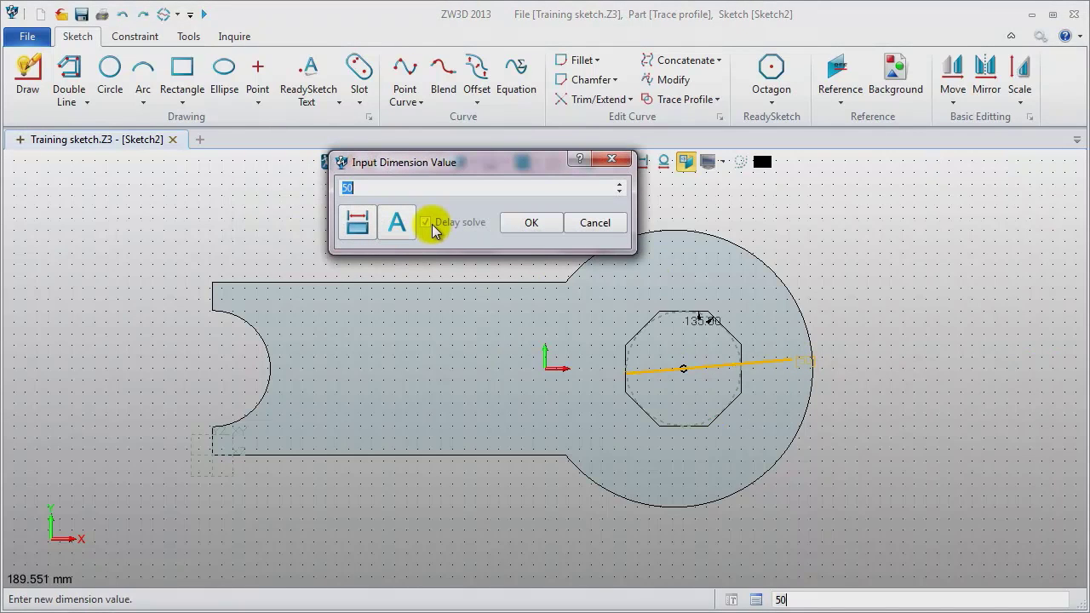
pyautogui.click(429, 224)
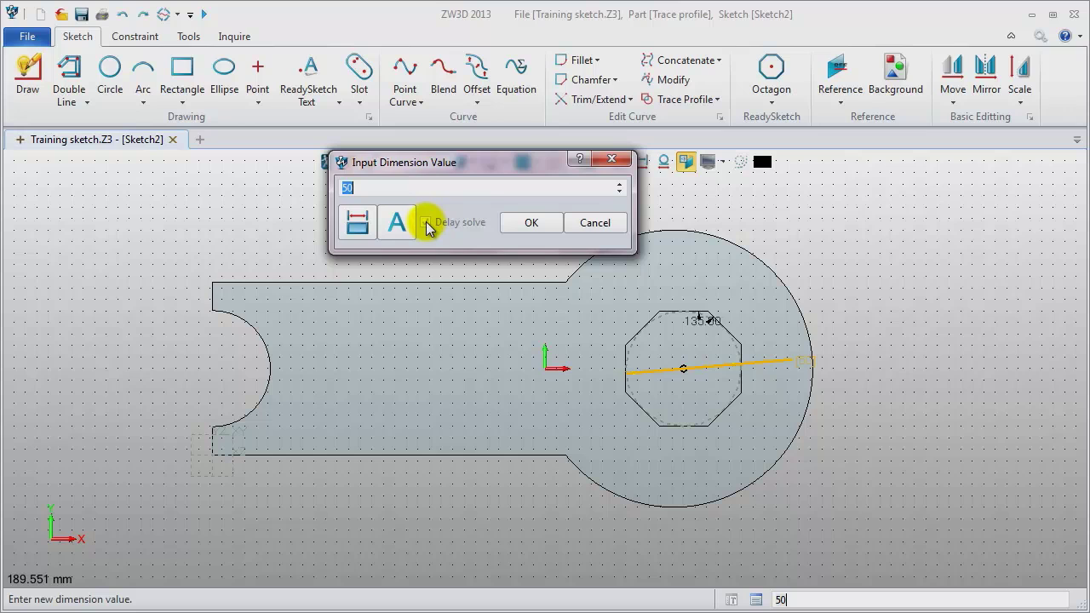
pyautogui.click(628, 162)
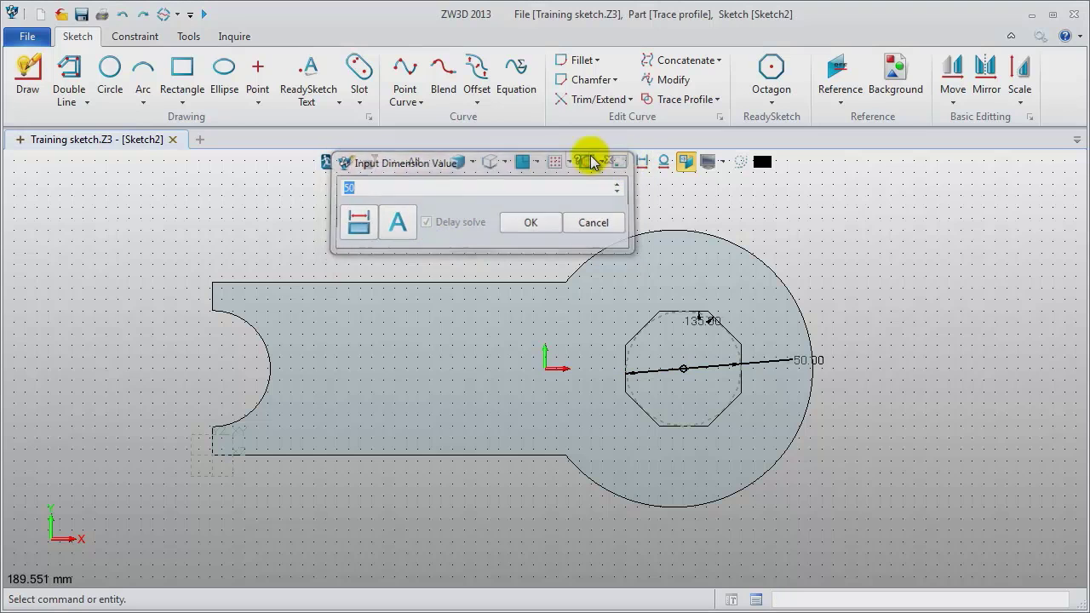
pyautogui.click(175, 17)
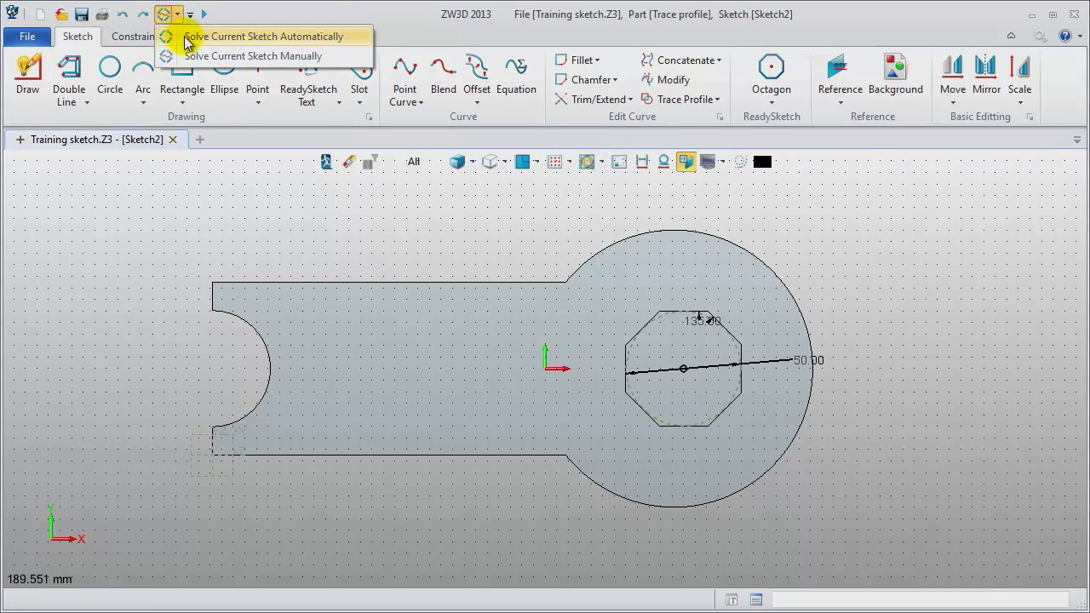
pyautogui.click(191, 39)
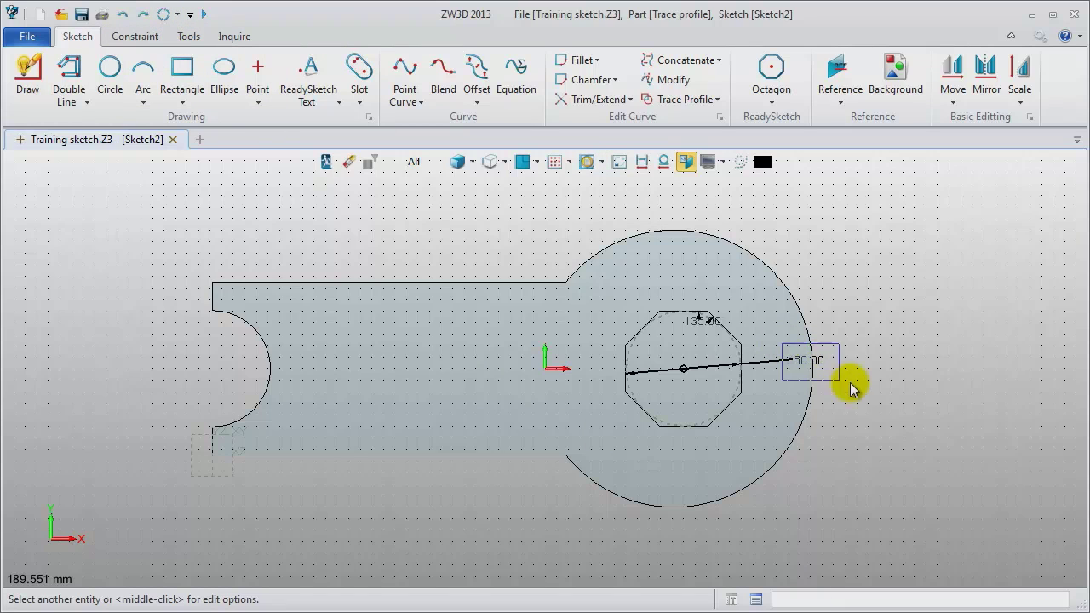
pyautogui.doubleClick(805, 362)
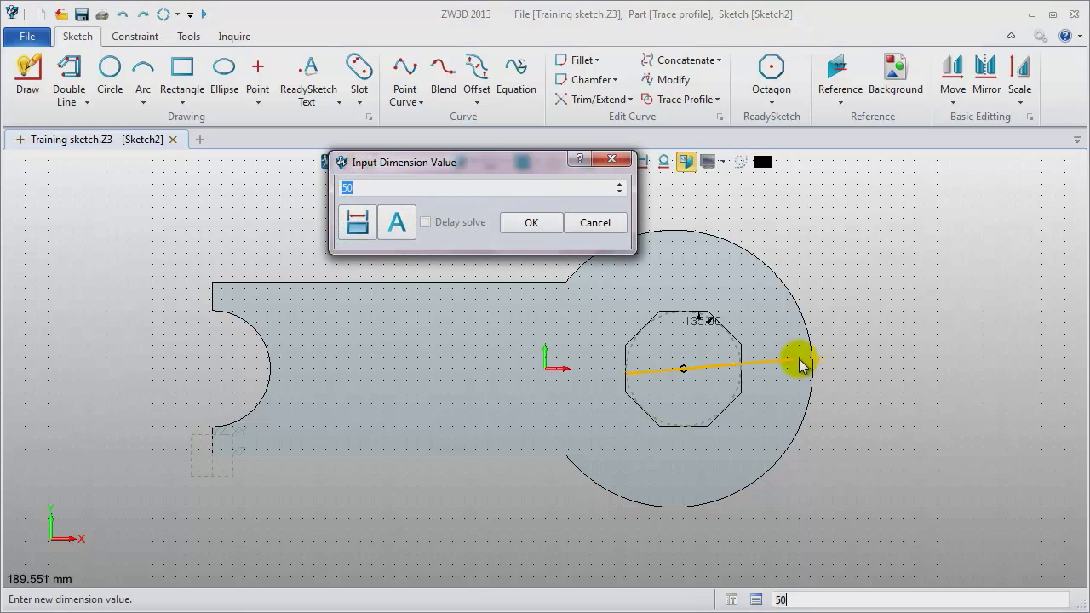
pyautogui.write('60')
pyautogui.press('Return')
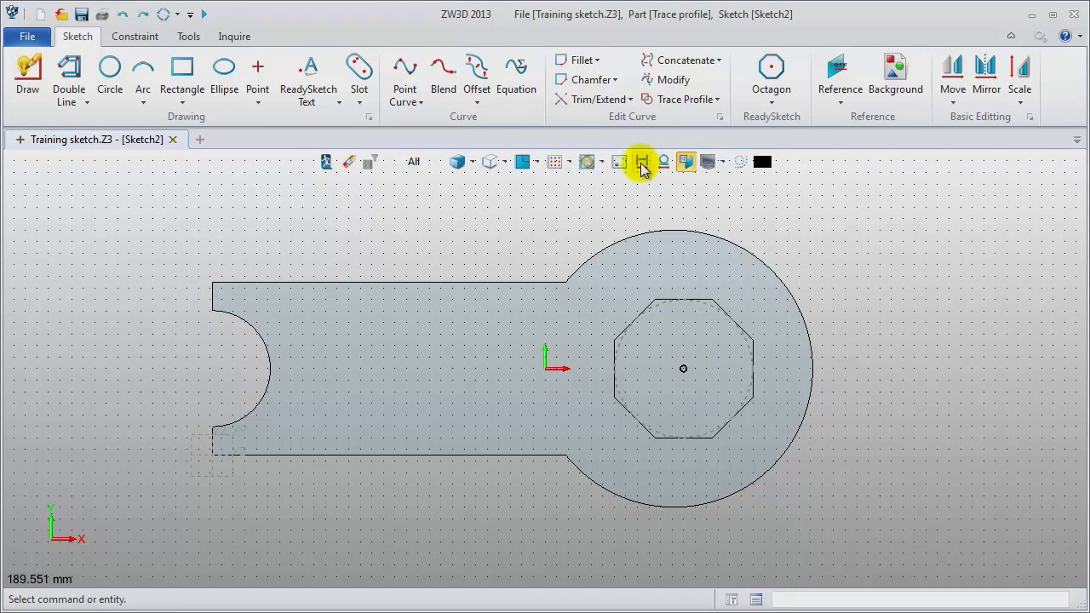
# - Cut the octagon through the plate's round end with a symmetrical Remove extrusion, End 40
pyautogui.click(327, 162)
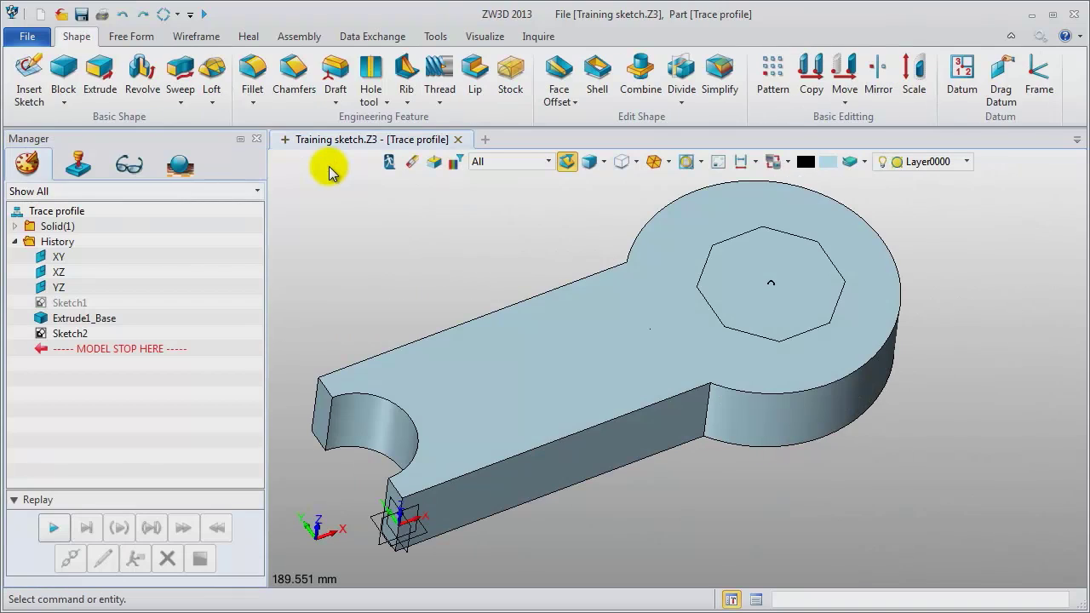
pyautogui.click(100, 68)
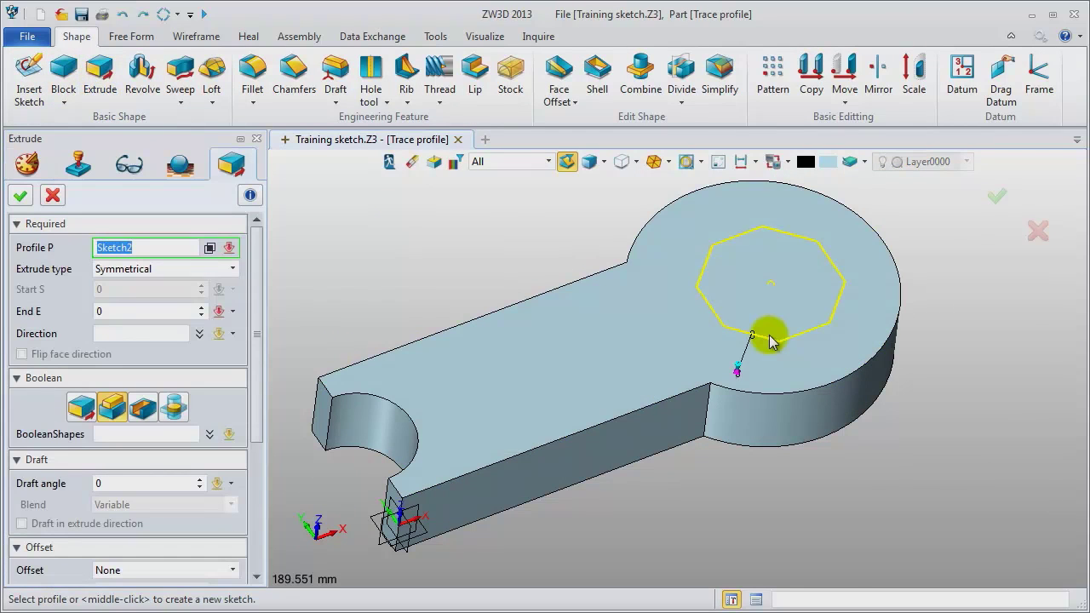
pyautogui.click(769, 341)
pyautogui.click(143, 407)
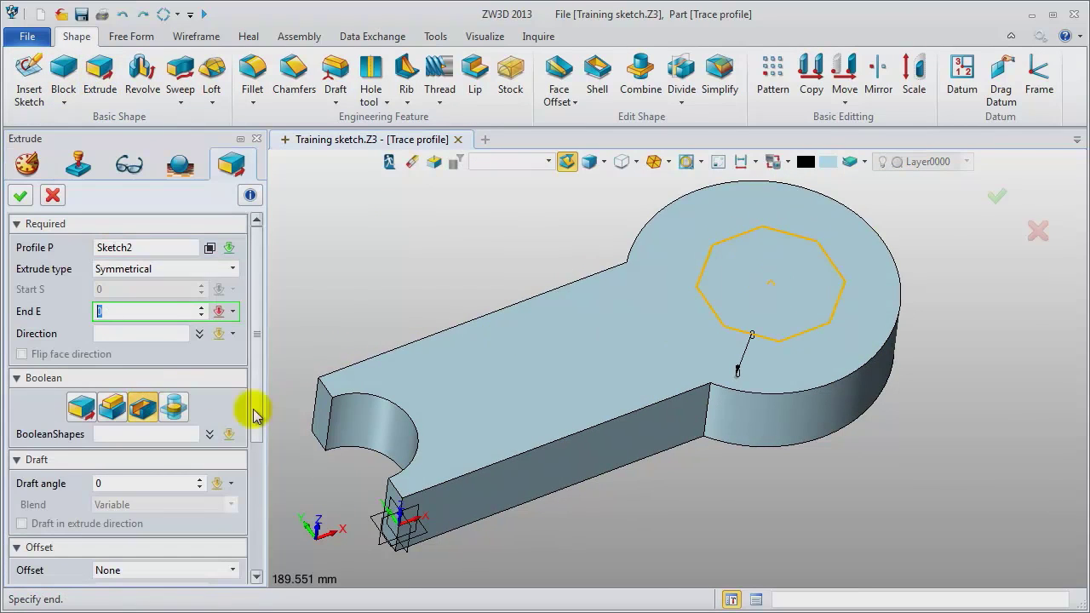
pyautogui.click(760, 300)
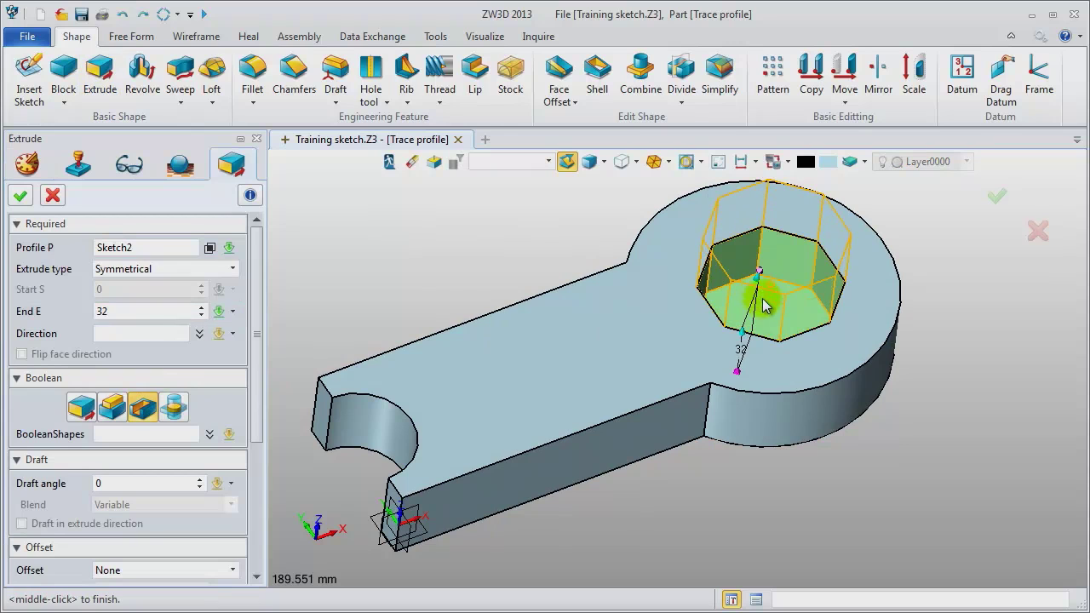
pyautogui.click(110, 318)
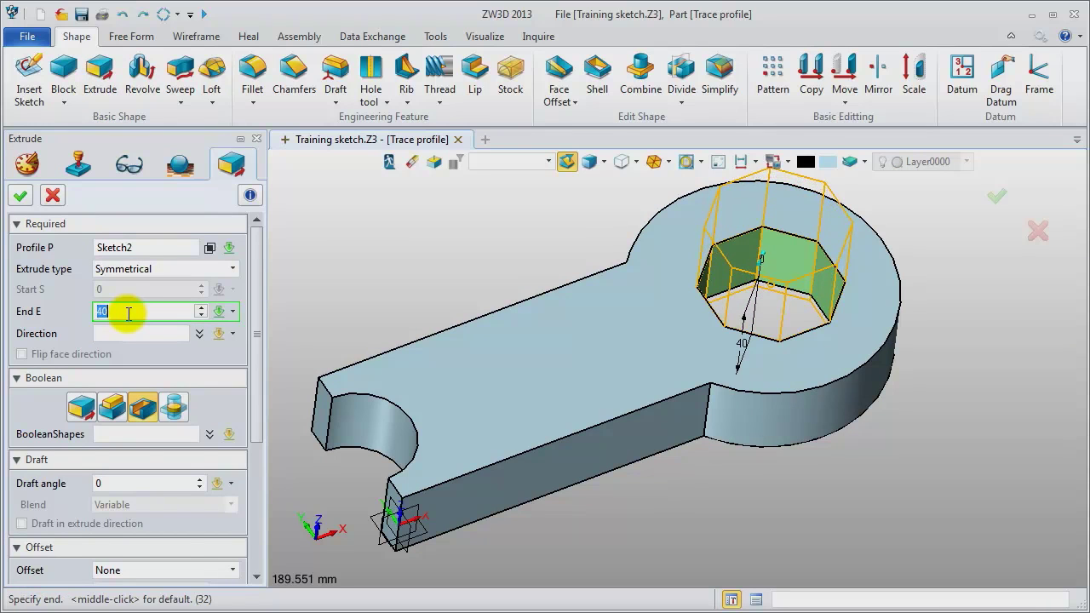
pyautogui.click(21, 195)
pyautogui.rightClick(445, 284)
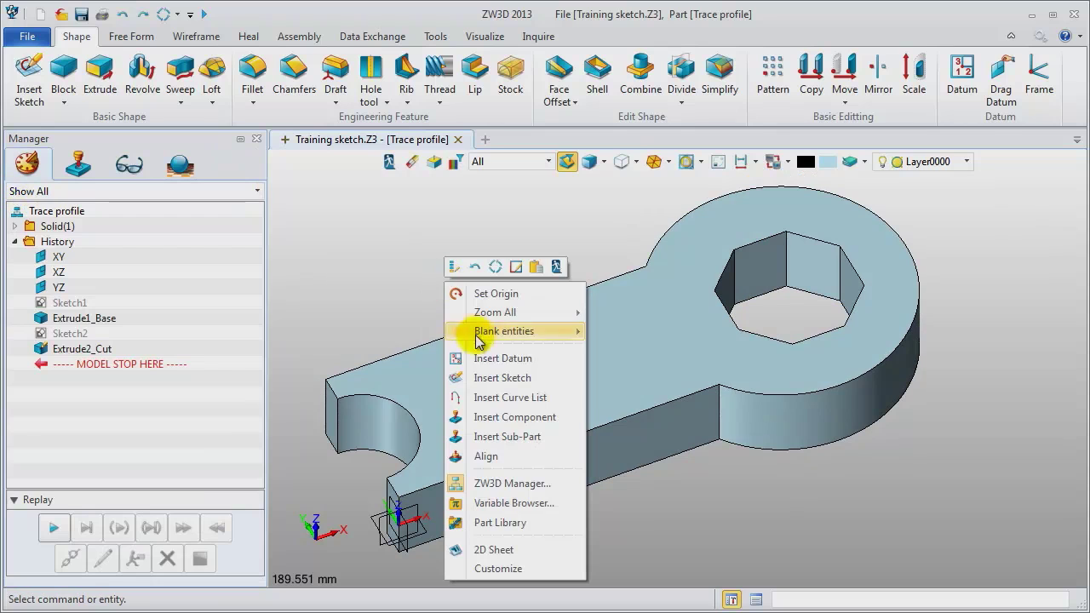
# - Start a new sketch on the plate's top face
pyautogui.click(502, 378)
pyautogui.click(474, 294)
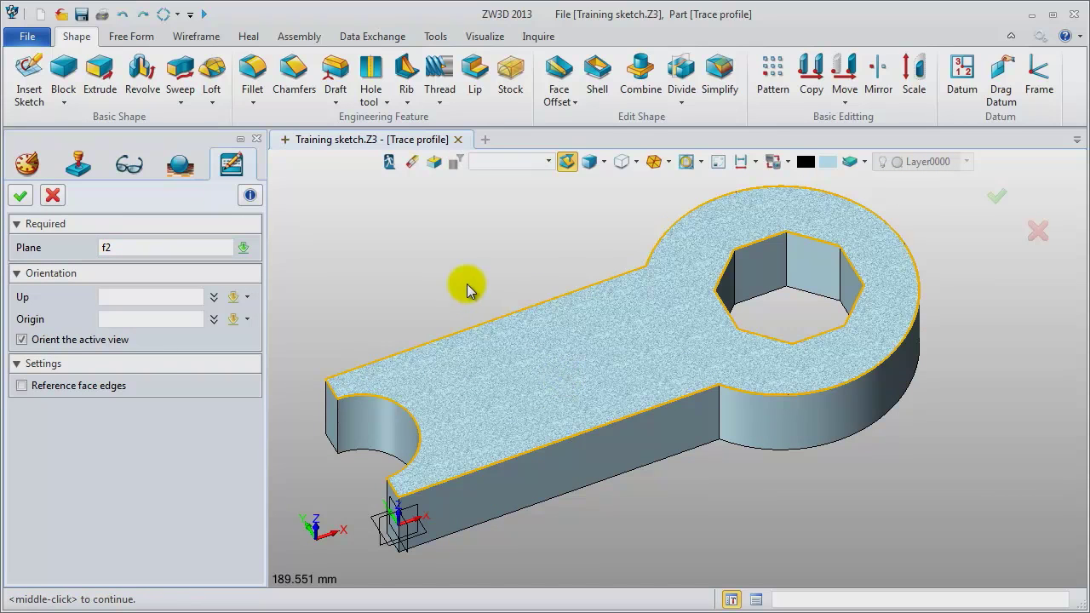
pyautogui.middleClick(466, 289)
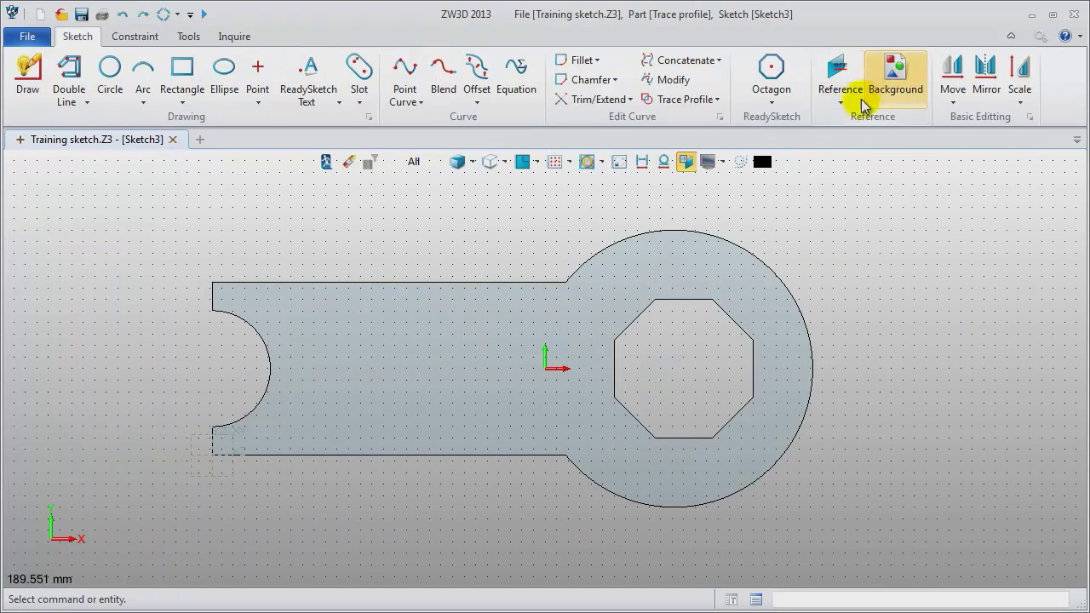
# - Add 'ReadySketch Text' as size-11 outline text near the notch and exit the sketch
pyautogui.click(315, 81)
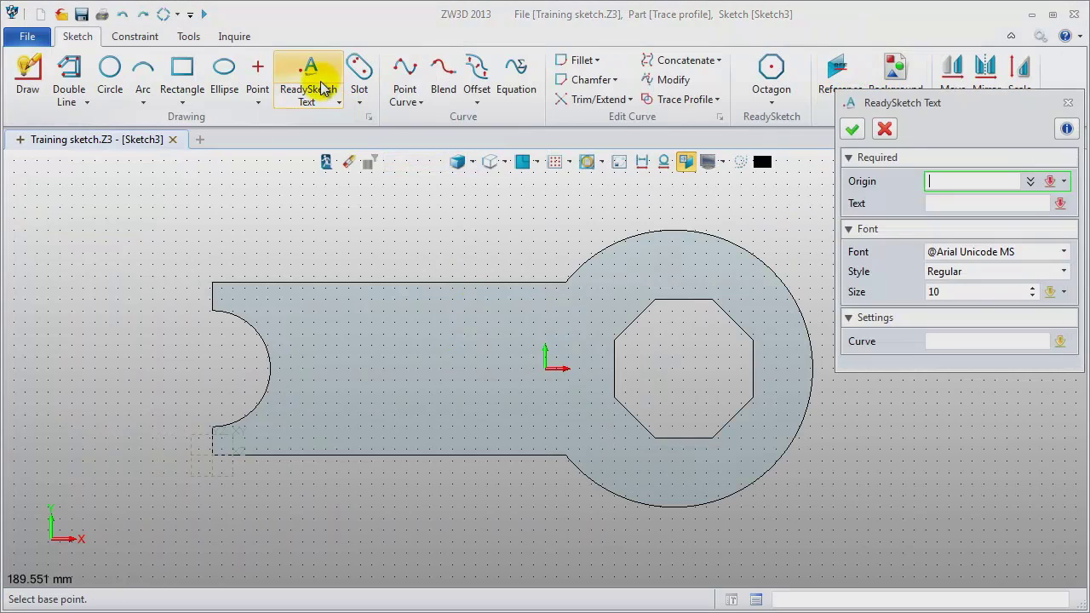
pyautogui.click(278, 435)
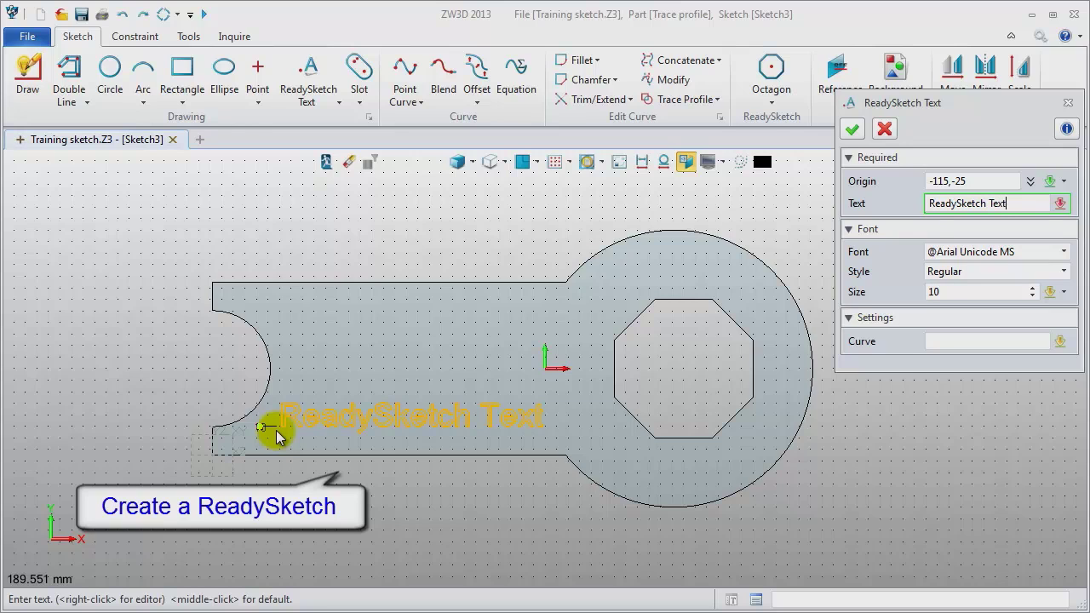
pyautogui.click(989, 292)
pyautogui.scroll(1, 994, 293)
pyautogui.click(852, 129)
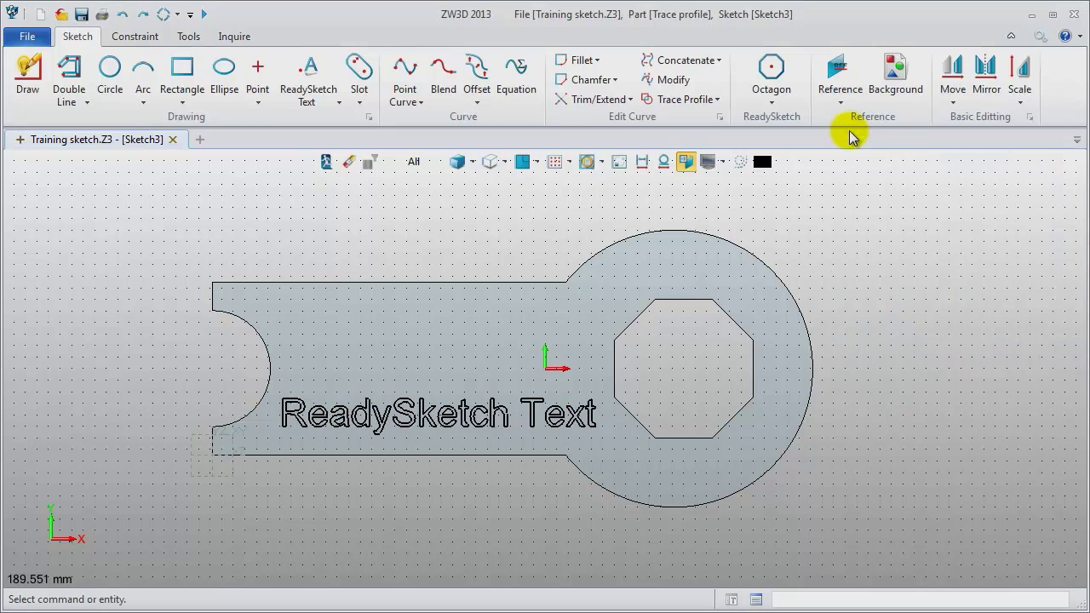
pyautogui.scroll(3, 454, 497)
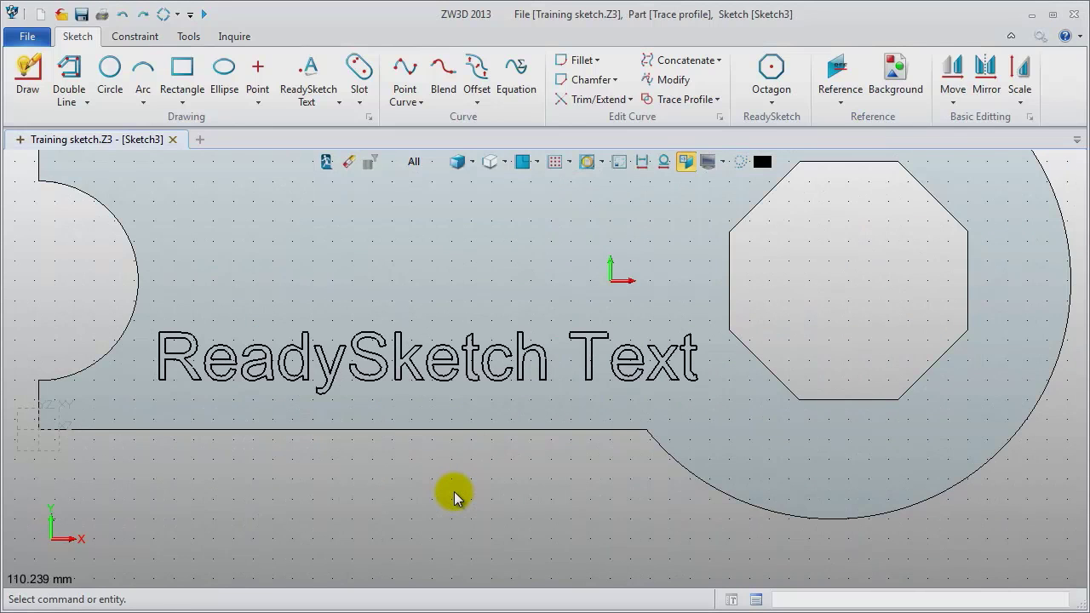
pyautogui.scroll(-2, 454, 497)
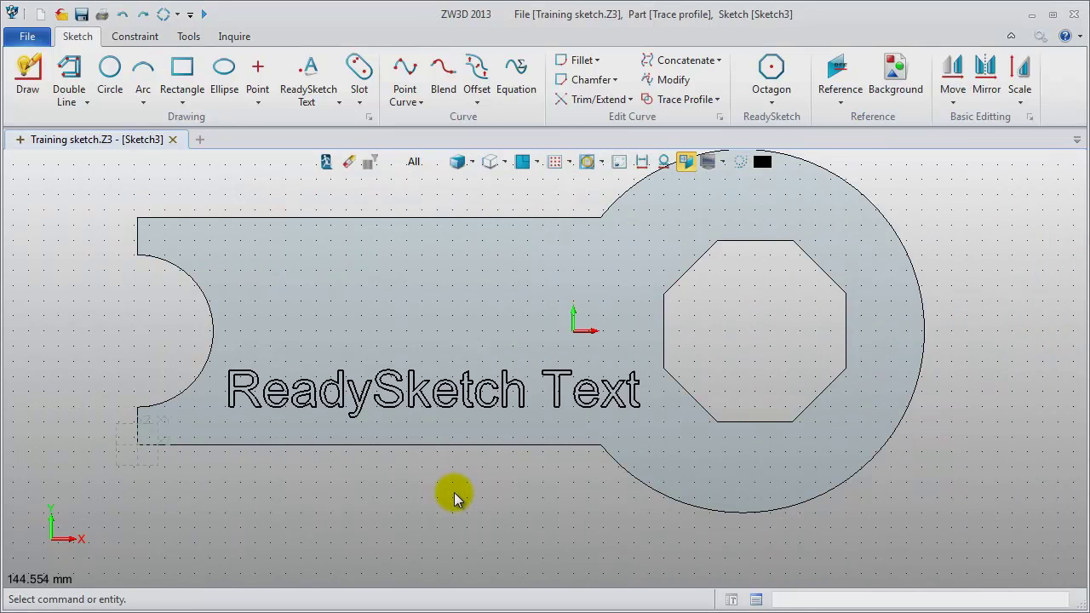
pyautogui.click(327, 166)
# - Extrude the ReadySketch Text profile on 2 sides, Start 0 and End 2, as an added boss
pyautogui.click(100, 75)
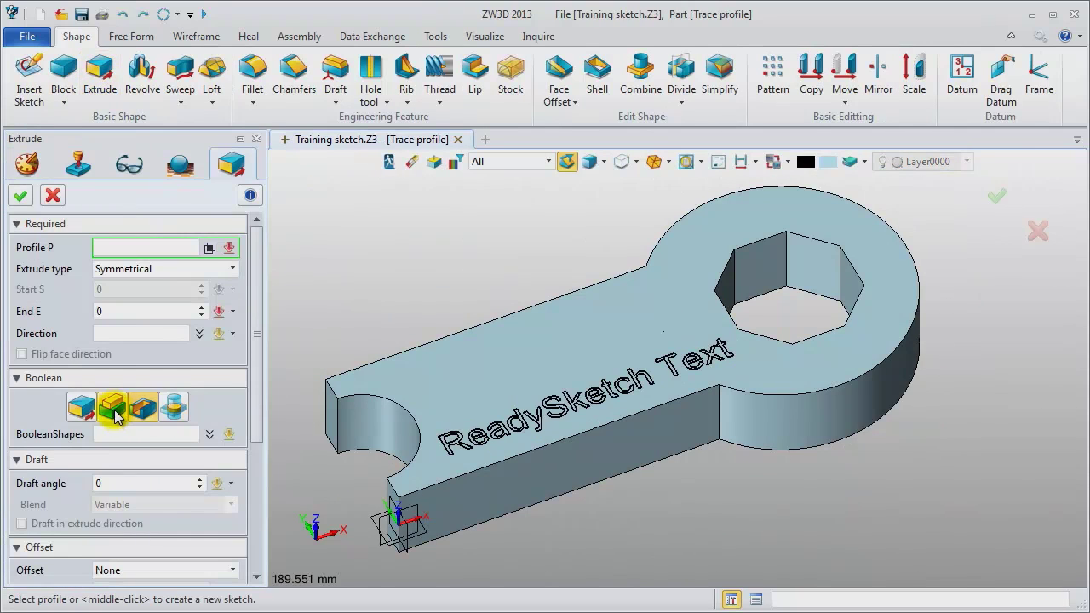
pyautogui.click(487, 453)
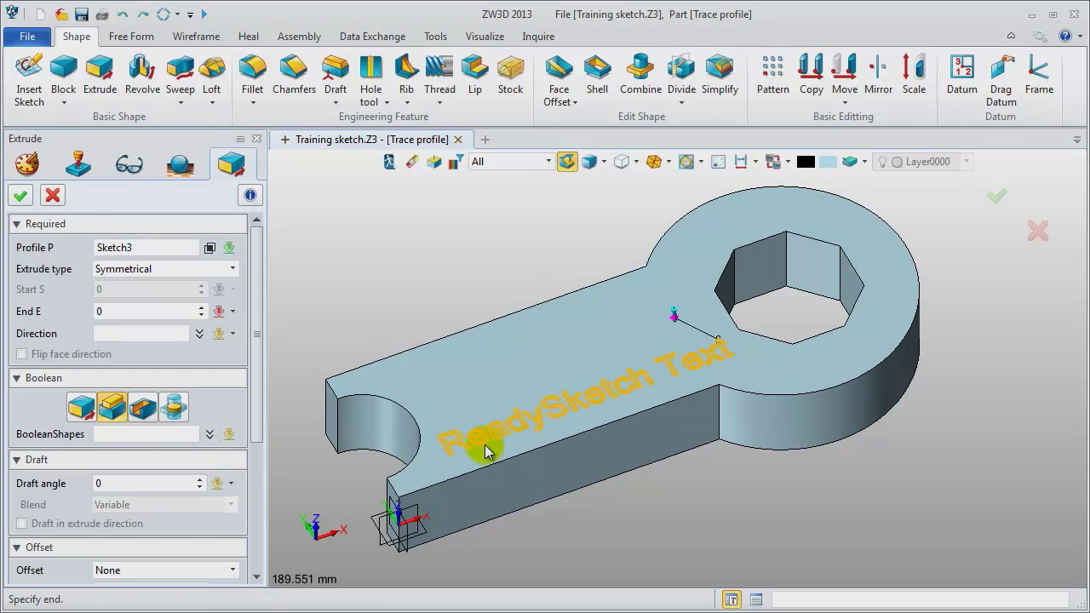
pyautogui.click(174, 269)
pyautogui.click(168, 298)
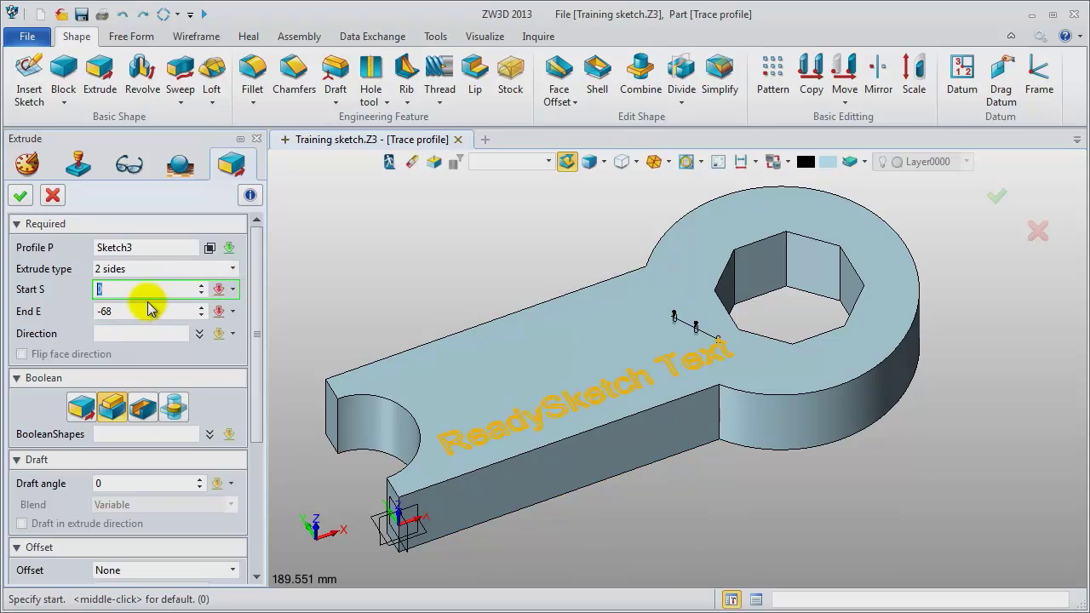
pyautogui.click(130, 313)
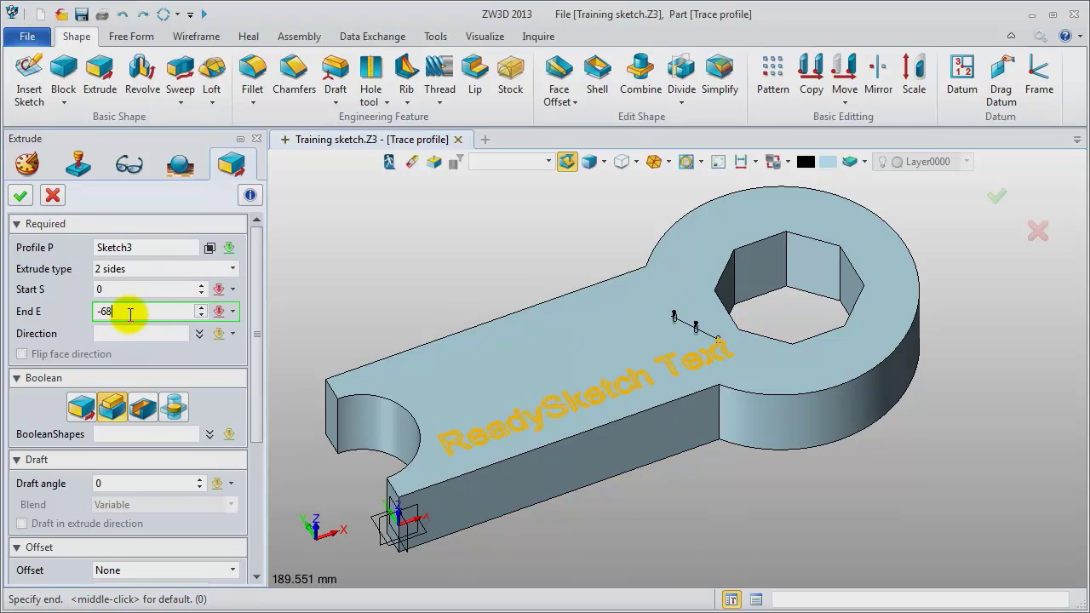
pyautogui.write('-68')
pyautogui.moveTo(130, 314); pyautogui.dragTo(89, 313)
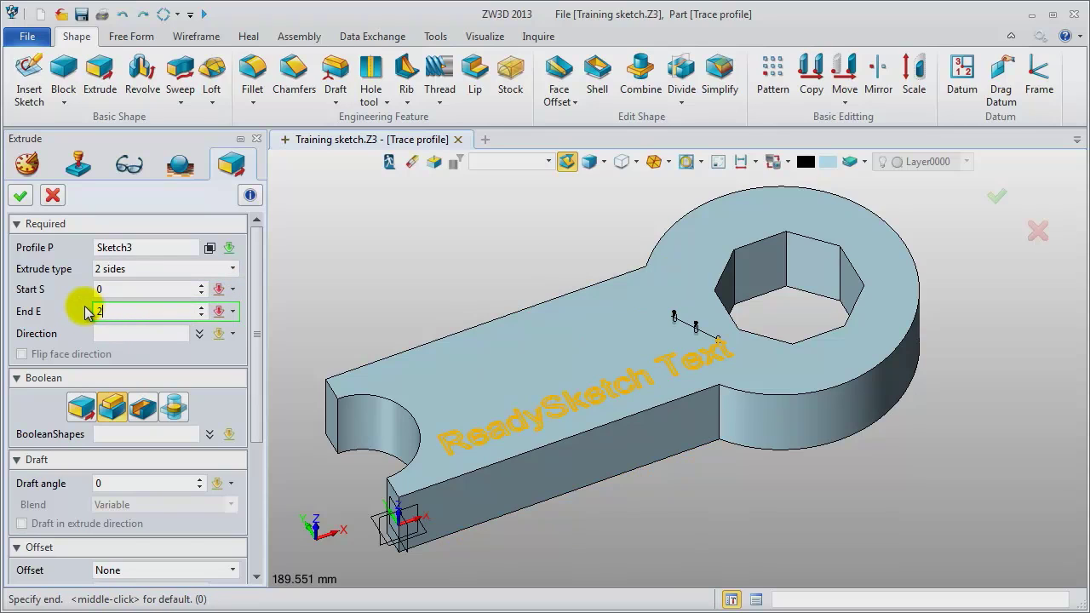
pyautogui.write('2')
pyautogui.press('Return')
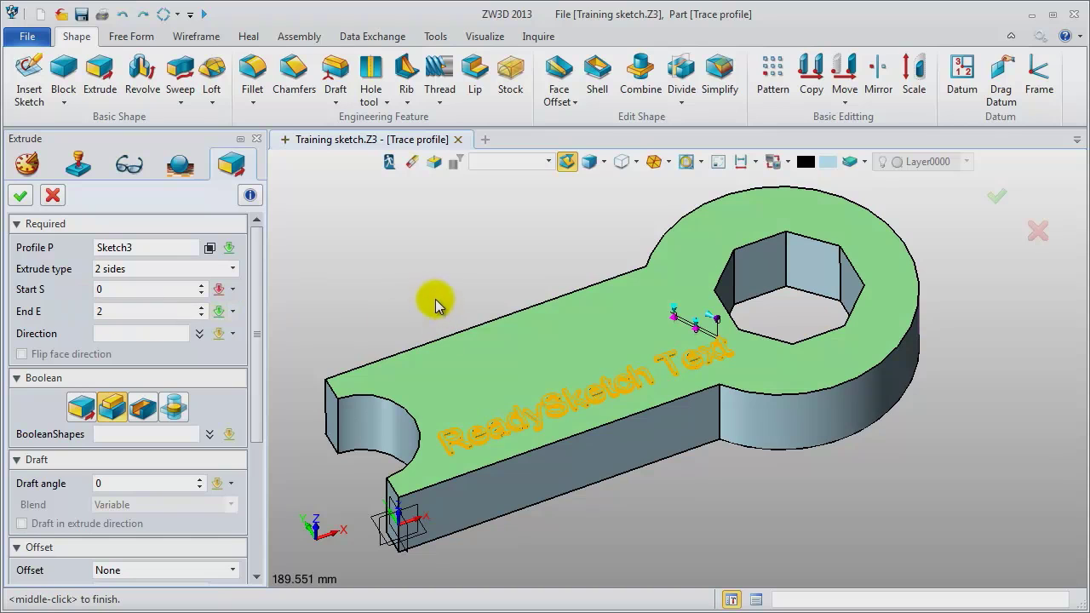
pyautogui.moveTo(436, 305)
pyautogui.mouseDown(button='right')
pyautogui.moveTo(429, 258)
pyautogui.moveTo(430, 298)
pyautogui.mouseUp(button='right')
pyautogui.click(25, 198)
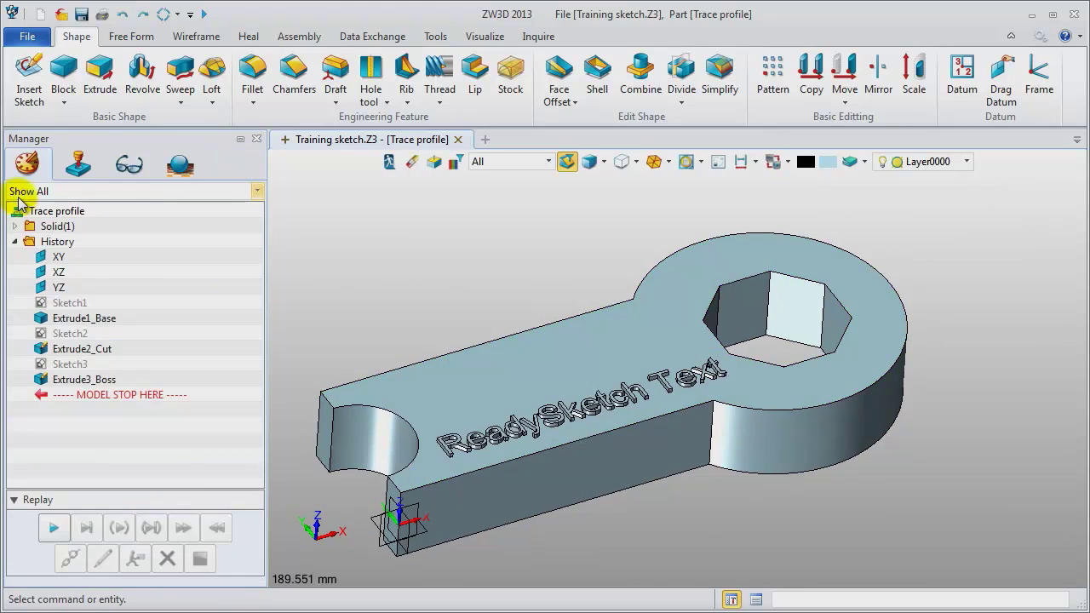
# - Edit Sketch1 from the history and show its dimensions
pyautogui.moveTo(690, 556); pyautogui.dragTo(745, 509, button='middle')
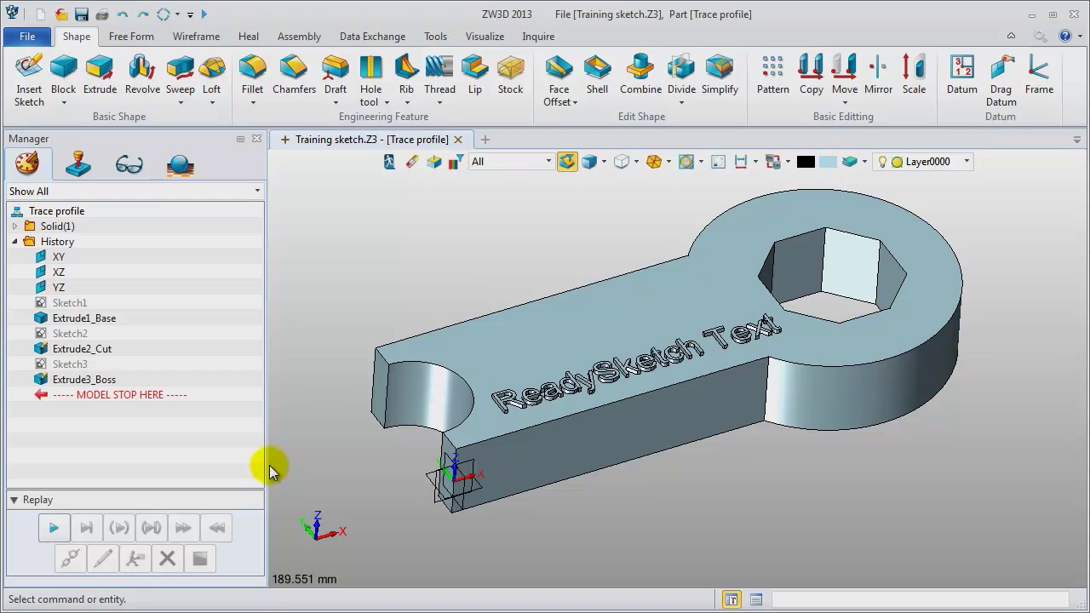
pyautogui.click(72, 303)
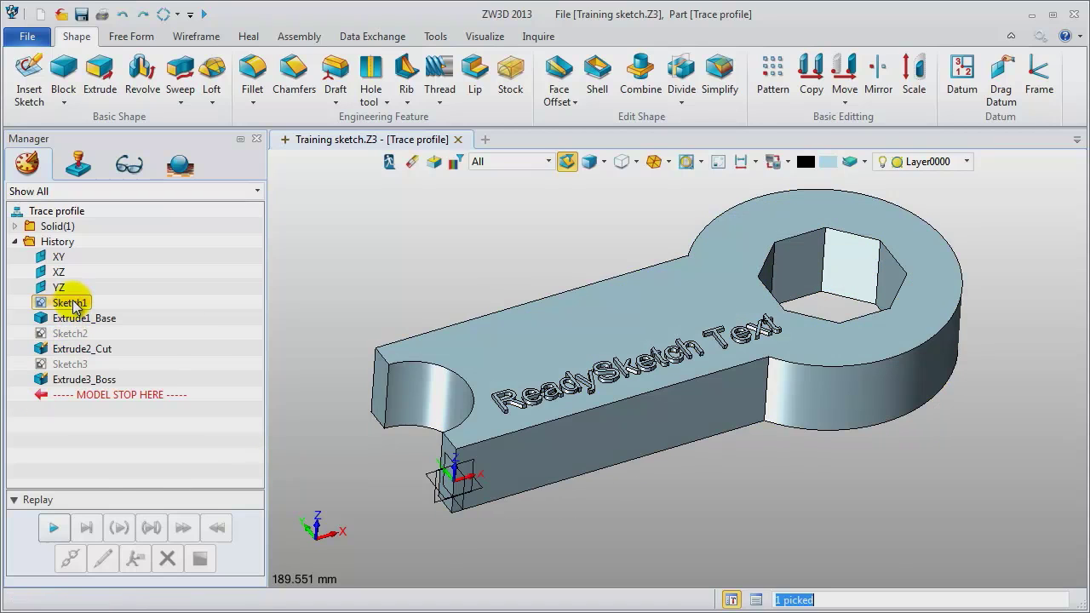
pyautogui.rightClick(75, 305)
pyautogui.click(80, 287)
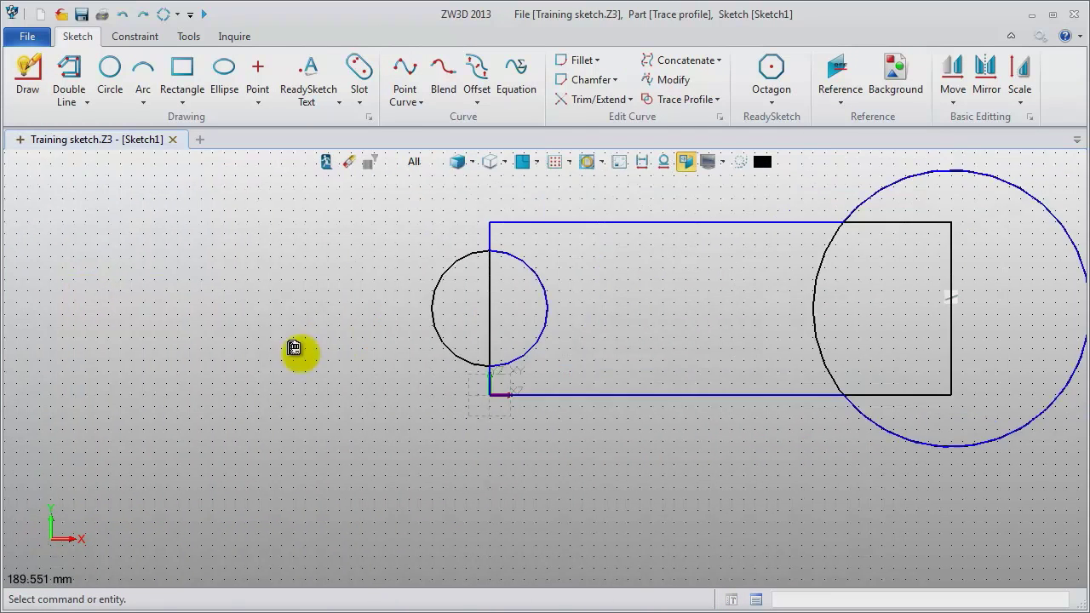
pyautogui.click(643, 162)
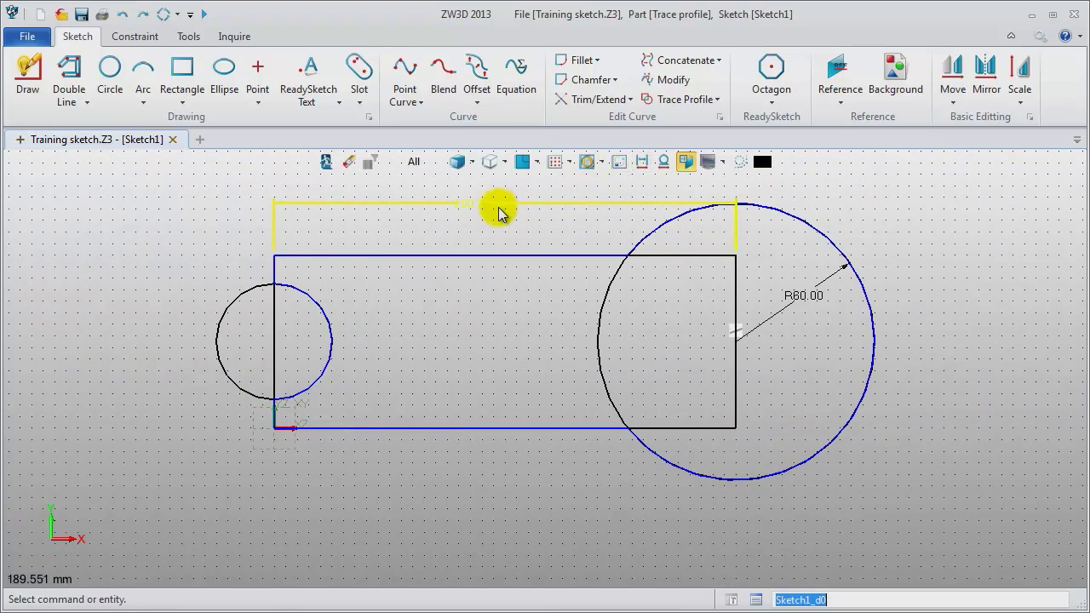
# - Change the big circle's radius from R60 to 70 with automatic sketch solving on
pyautogui.doubleClick(824, 288)
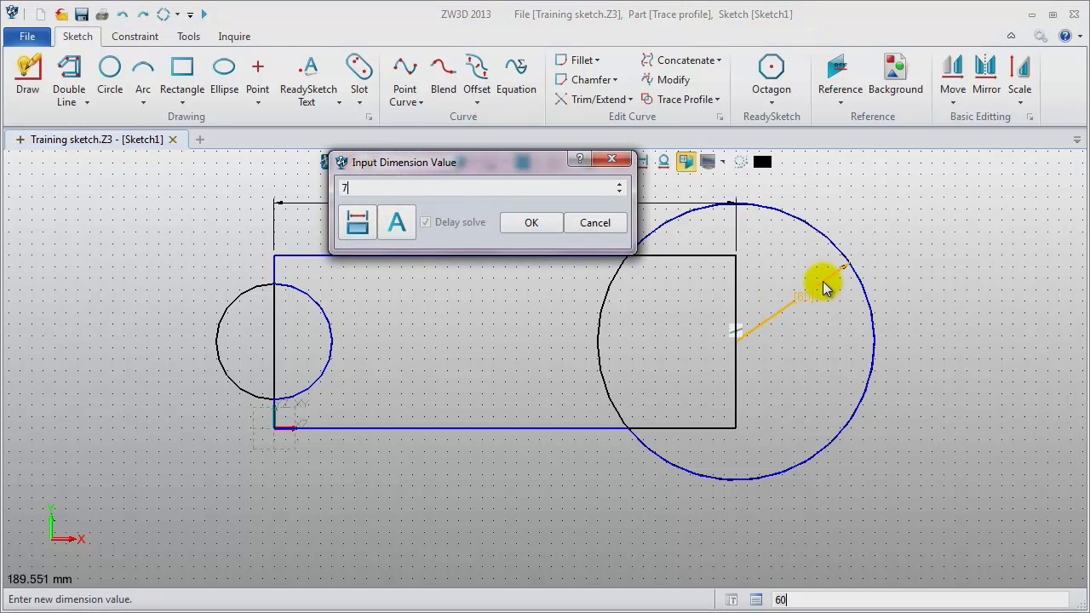
pyautogui.write('70')
pyautogui.press('Return')
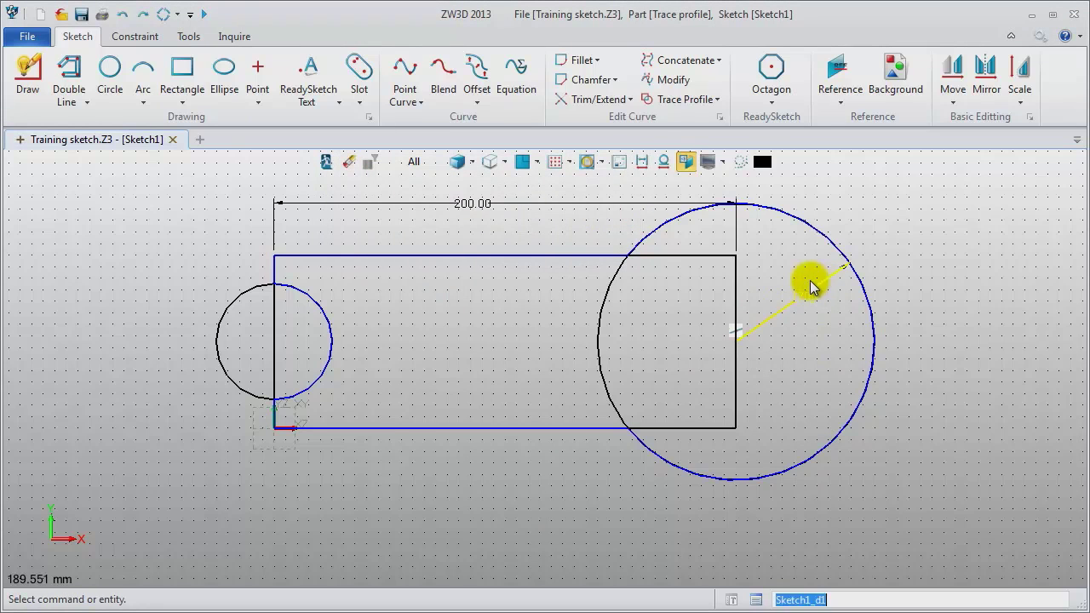
pyautogui.click(189, 15)
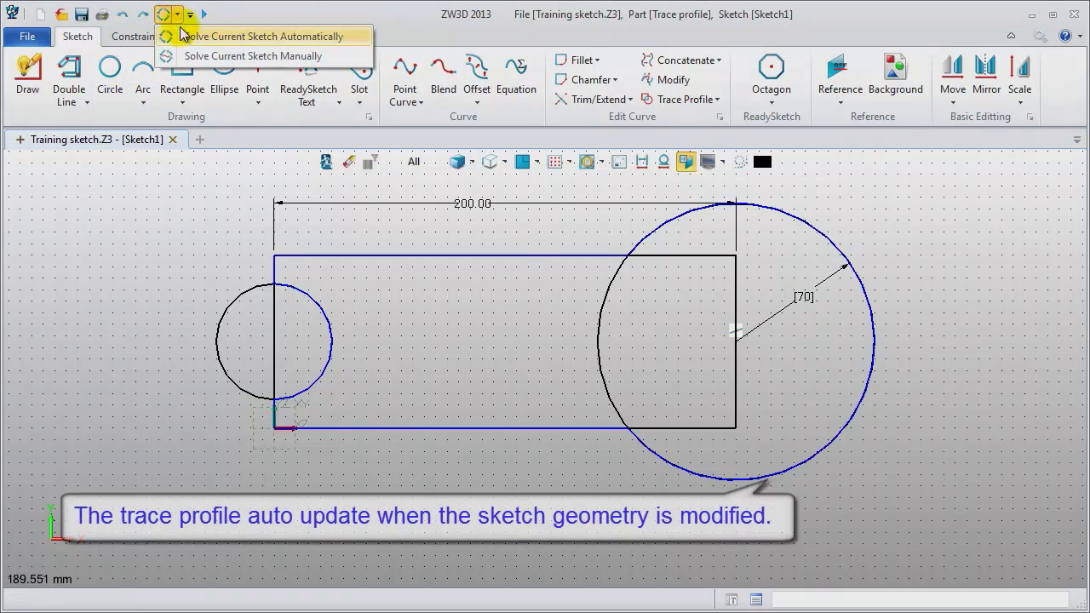
pyautogui.click(187, 36)
pyautogui.doubleClick(810, 292)
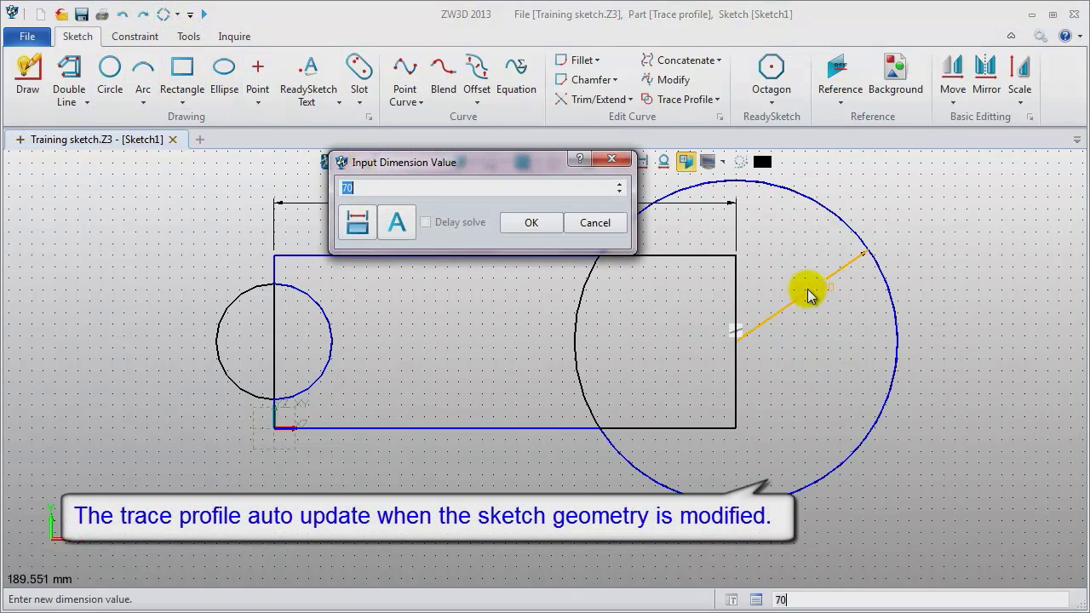
pyautogui.click(530, 222)
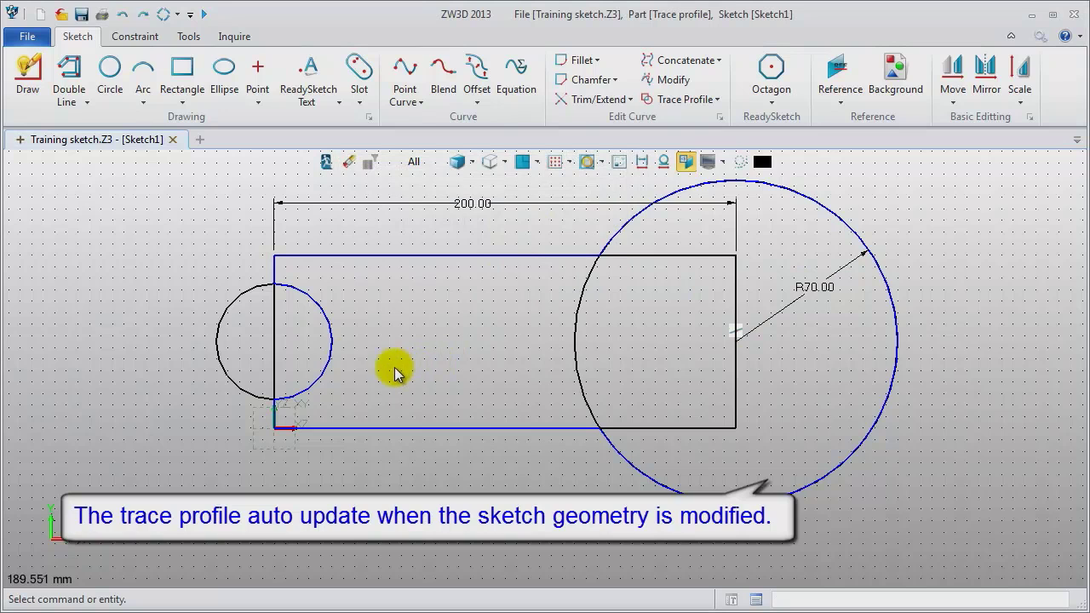
# - Dimension the rectangle's left edge to a height of 80
pyautogui.click(134, 37)
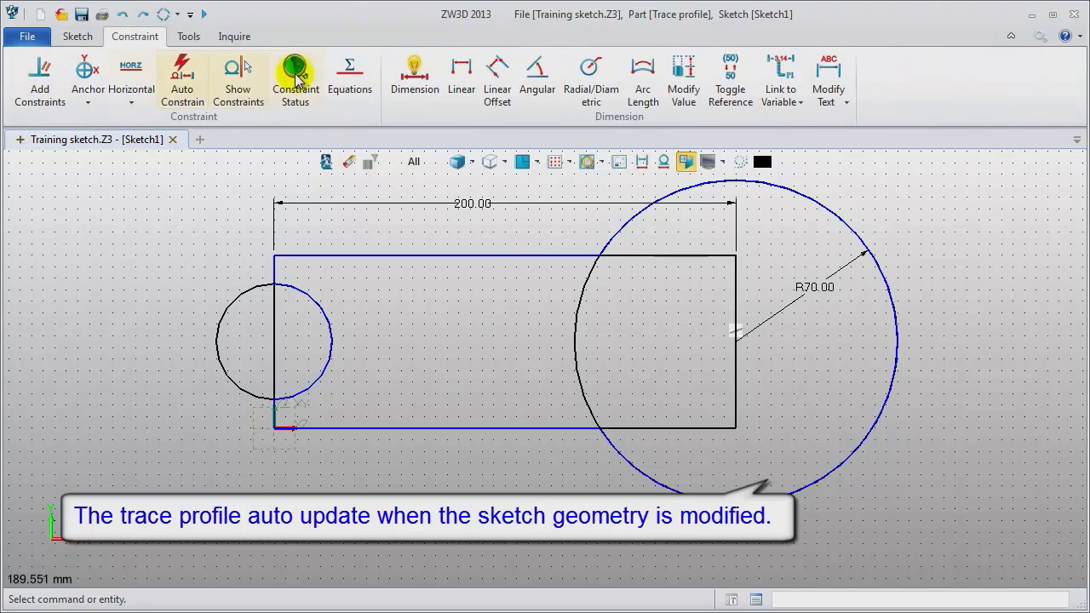
pyautogui.click(414, 77)
pyautogui.click(278, 328)
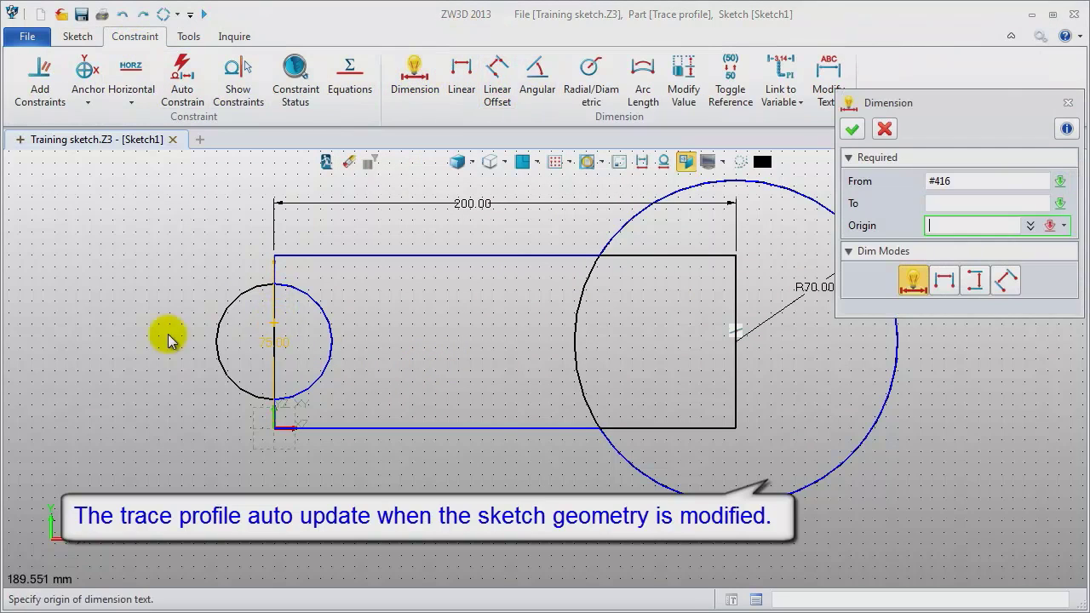
pyautogui.click(153, 393)
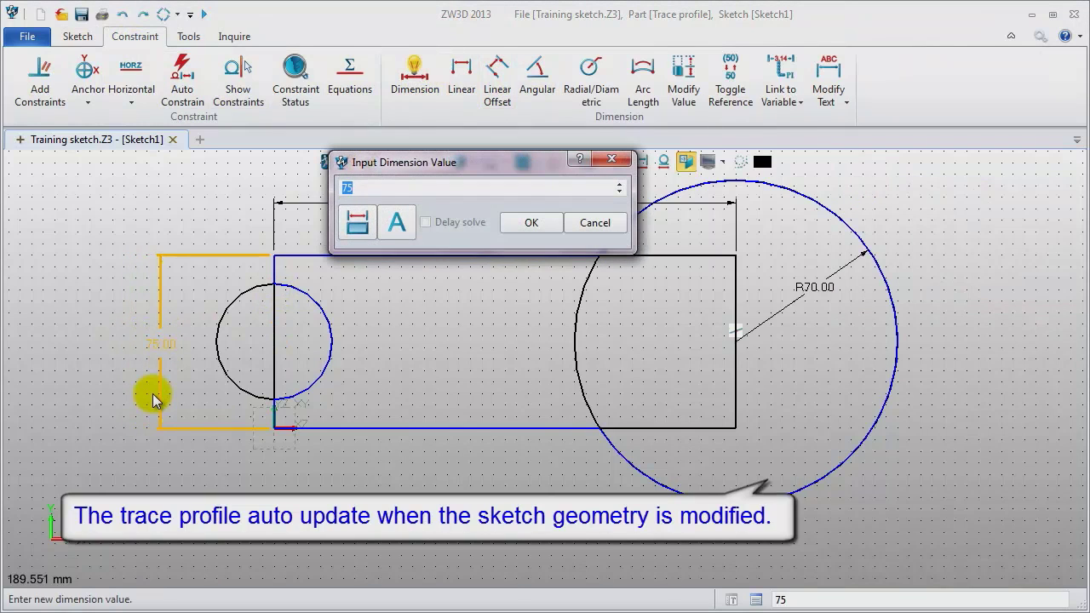
pyautogui.write('80')
pyautogui.press('Return')
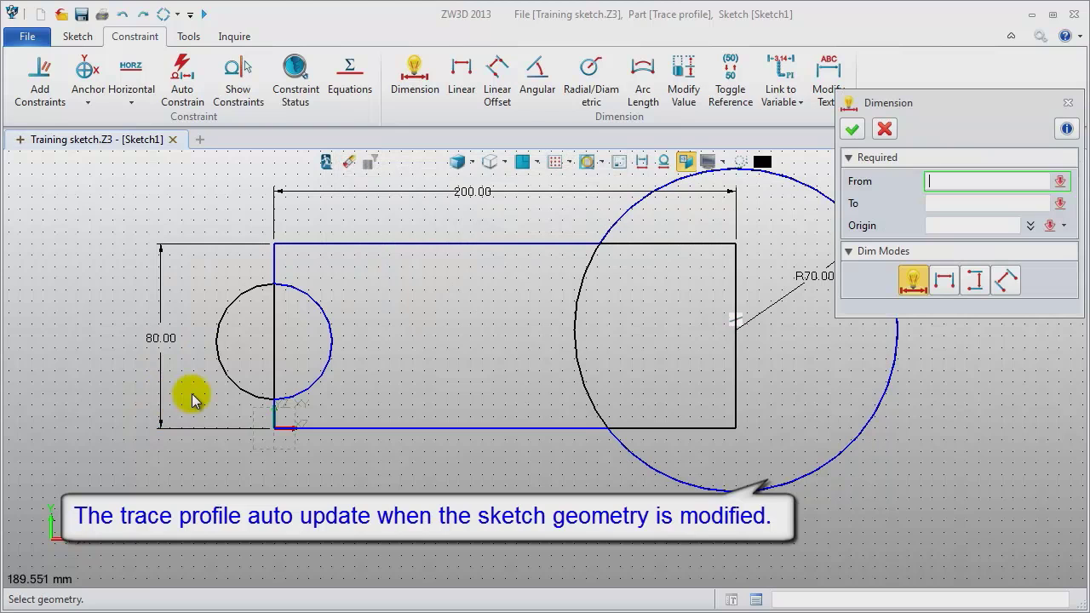
# - Give the small left circle a radius dimension of 30, then hide the sketch dimensions
pyautogui.click(584, 76)
pyautogui.click(320, 318)
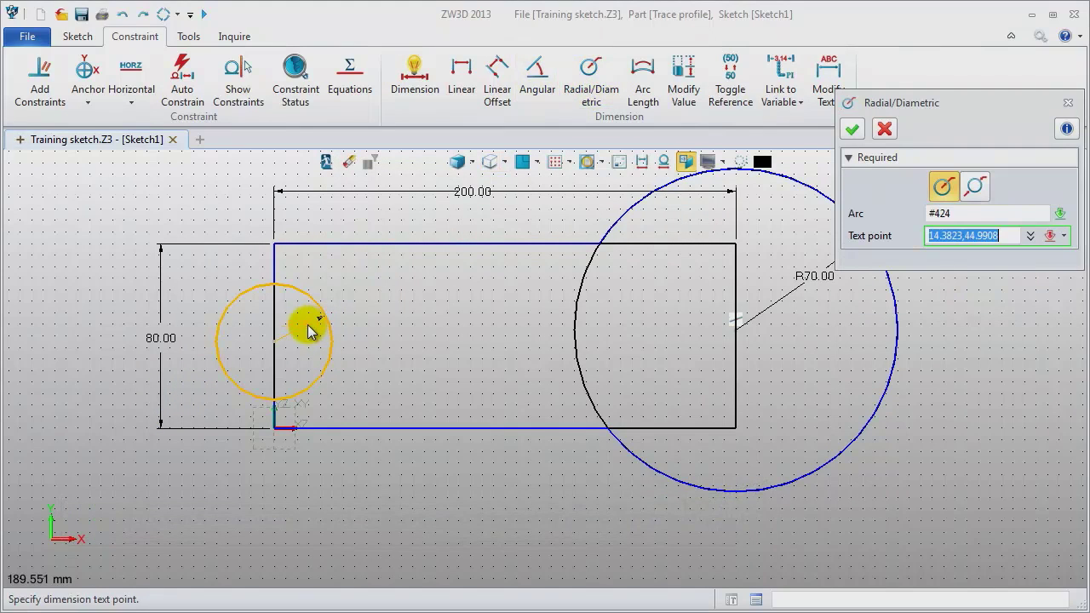
pyautogui.click(354, 297)
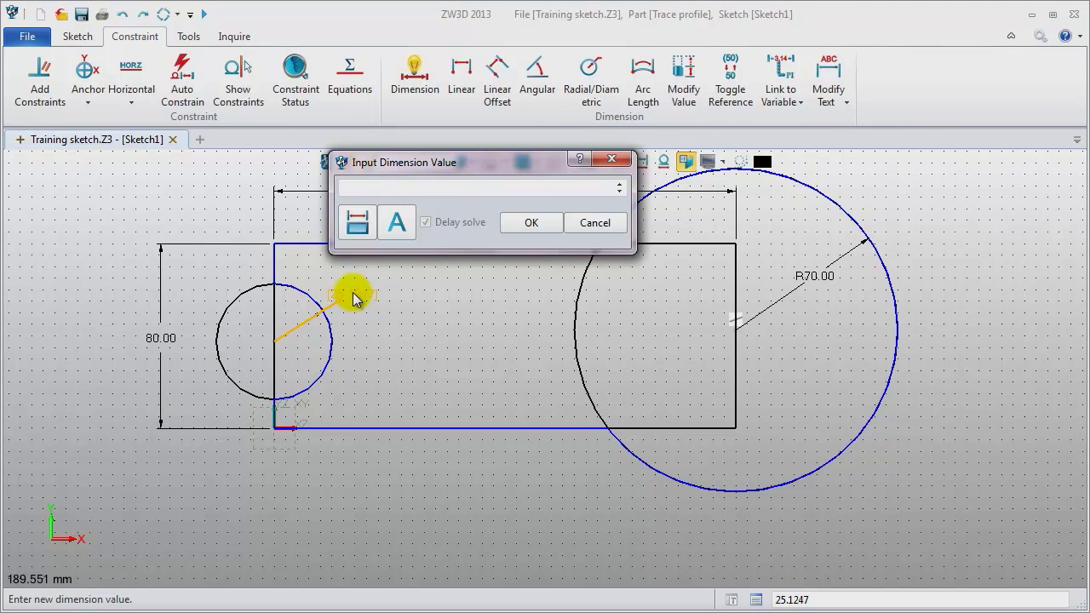
pyautogui.press('Return')
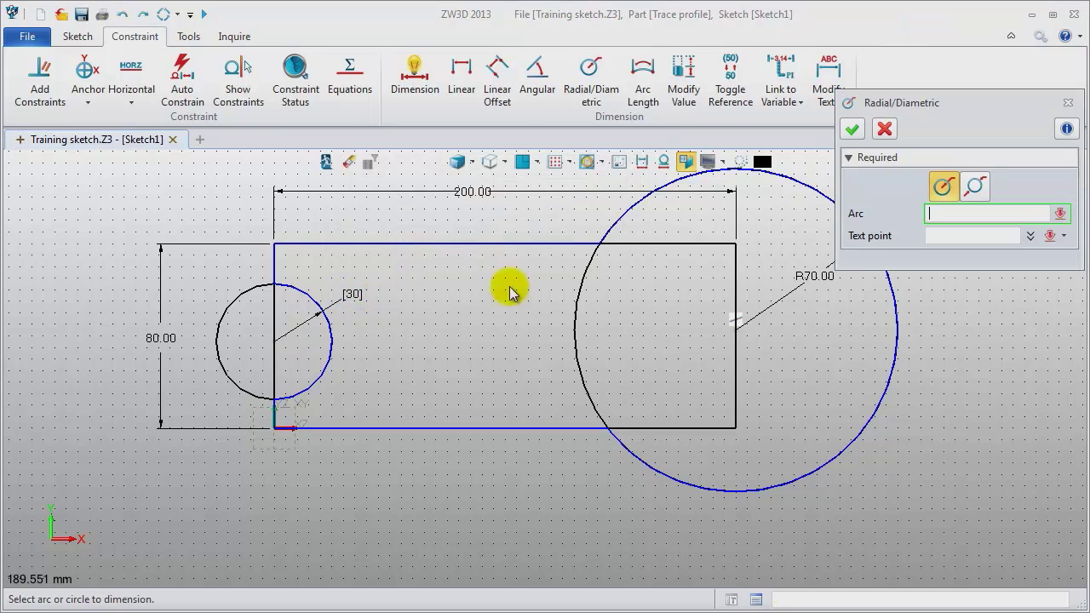
pyautogui.click(1068, 102)
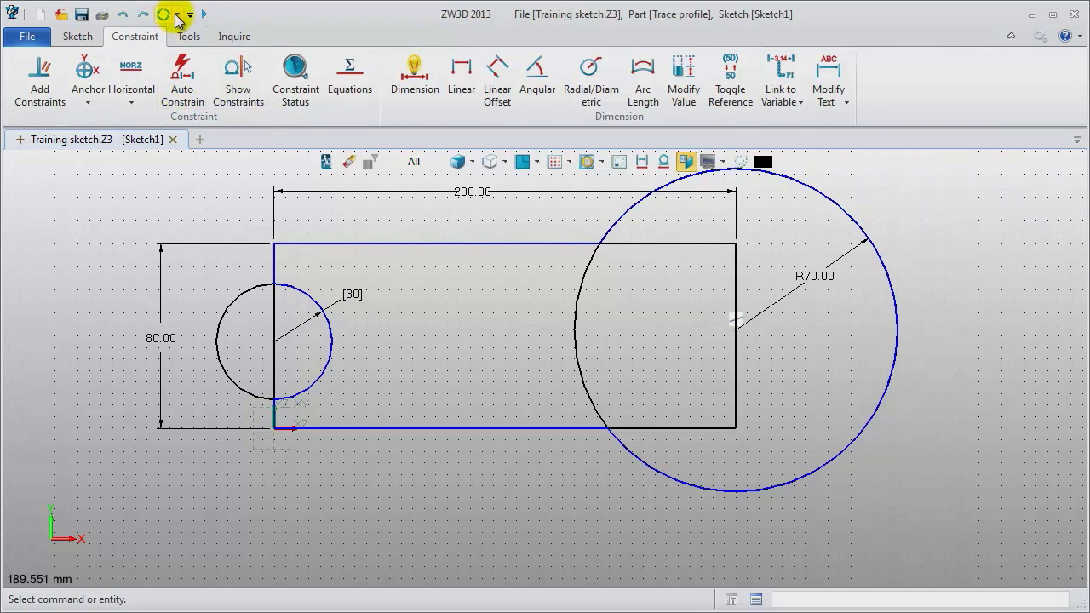
pyautogui.click(177, 15)
pyautogui.click(225, 54)
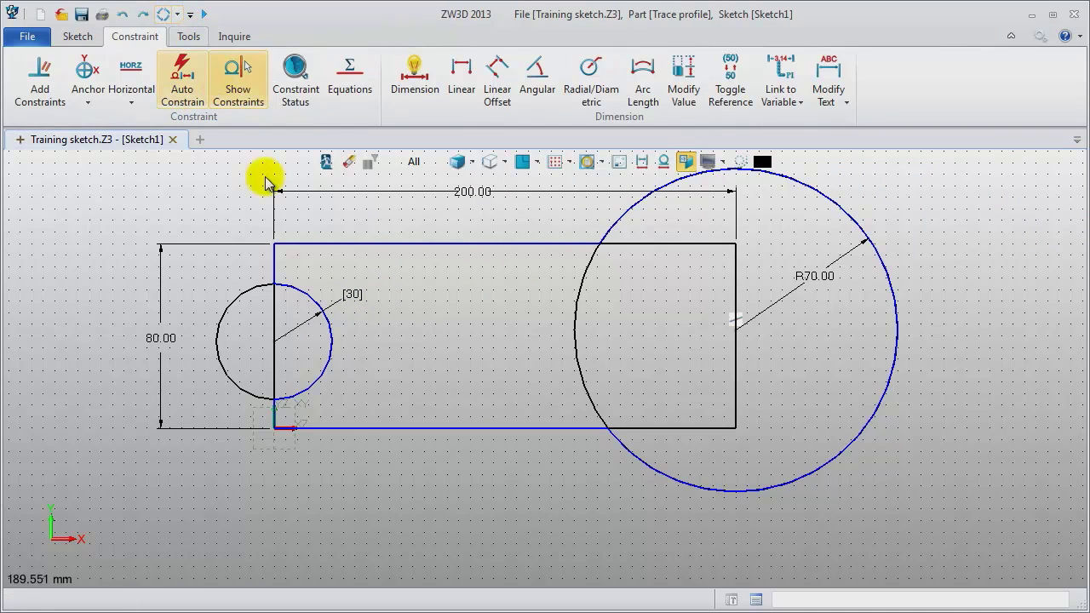
pyautogui.doubleClick(360, 299)
pyautogui.click(531, 225)
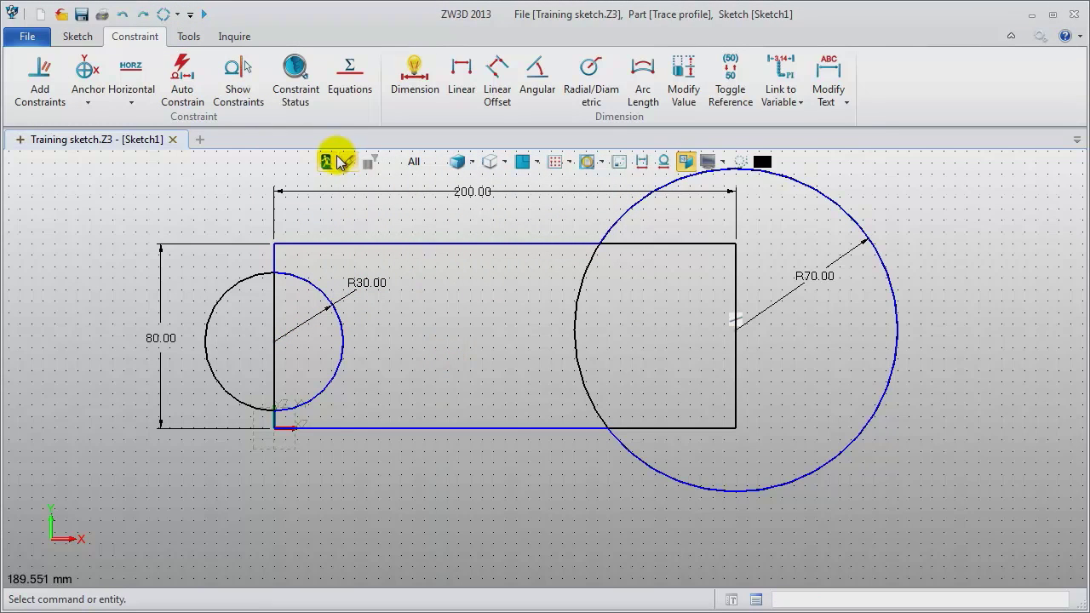
pyautogui.click(640, 162)
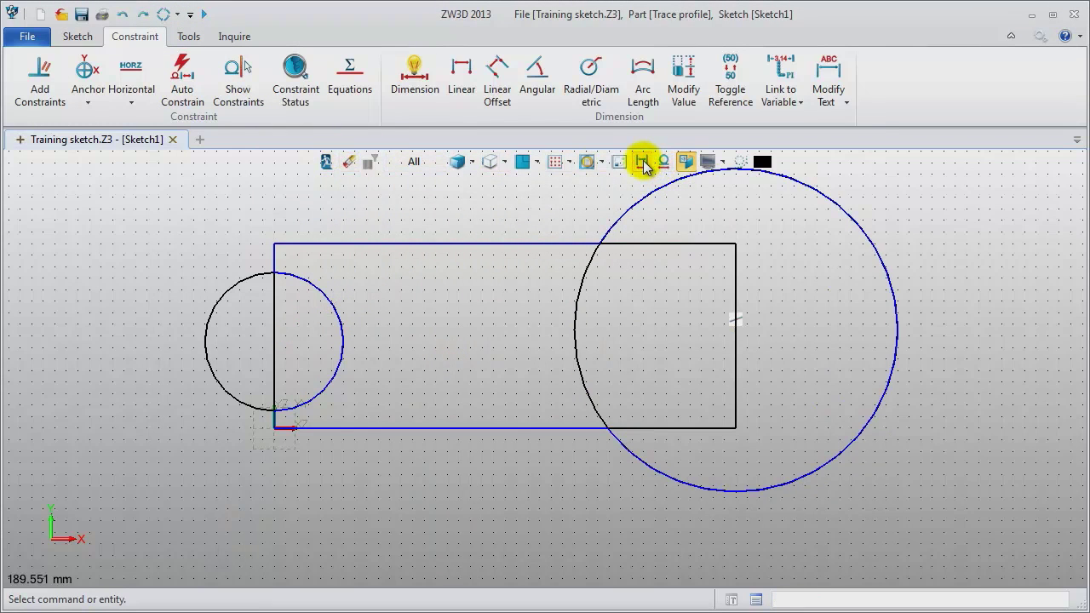